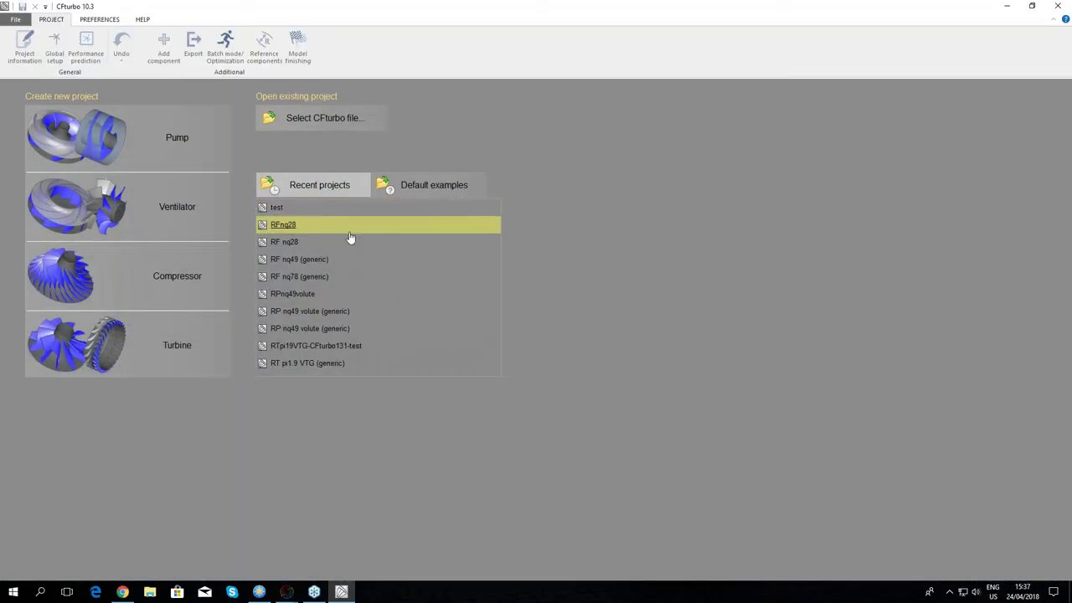
Step: Open the recent project test and accept the TCFD export parameters for full geometry with very fine granularity
click(269, 209)
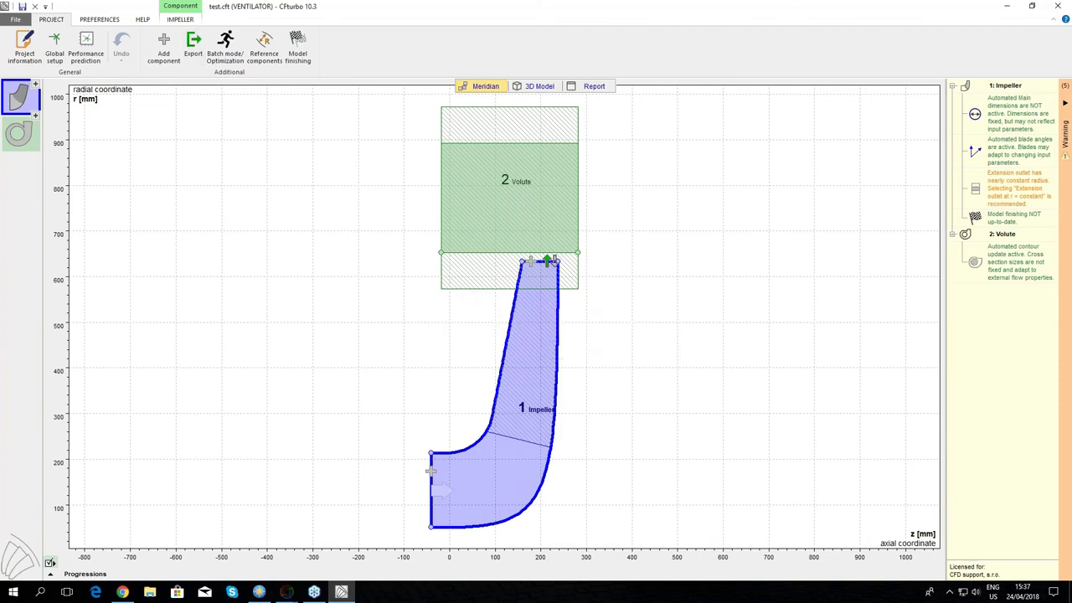
click(194, 46)
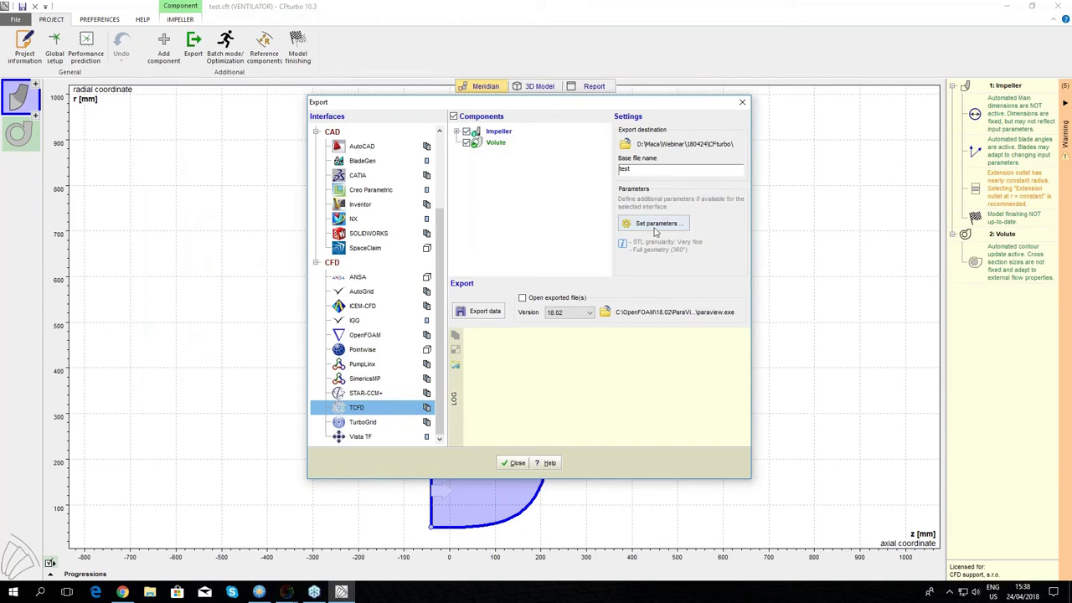
click(655, 223)
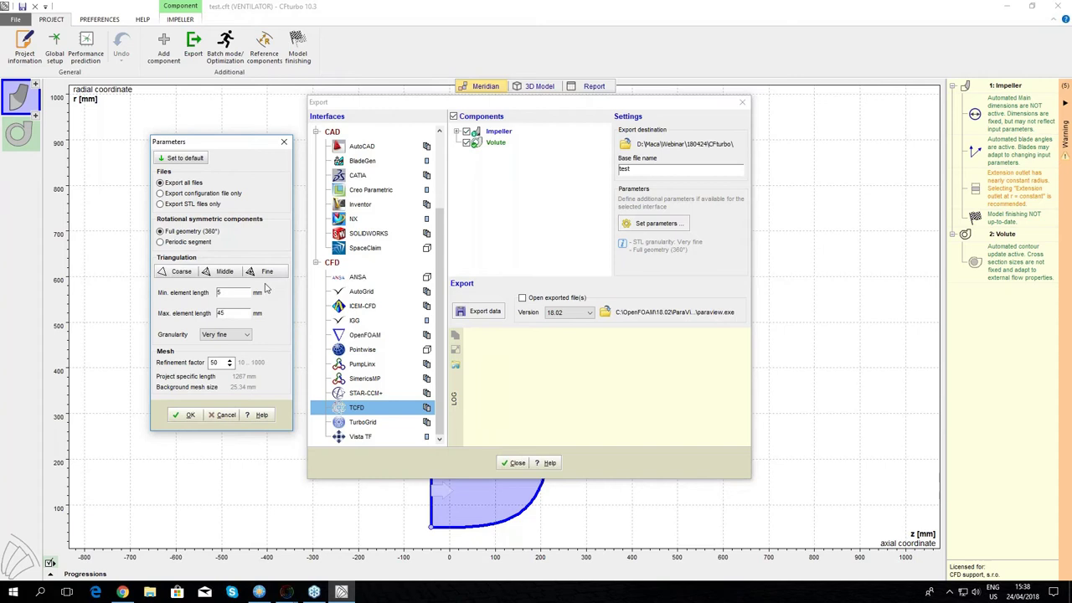
click(186, 415)
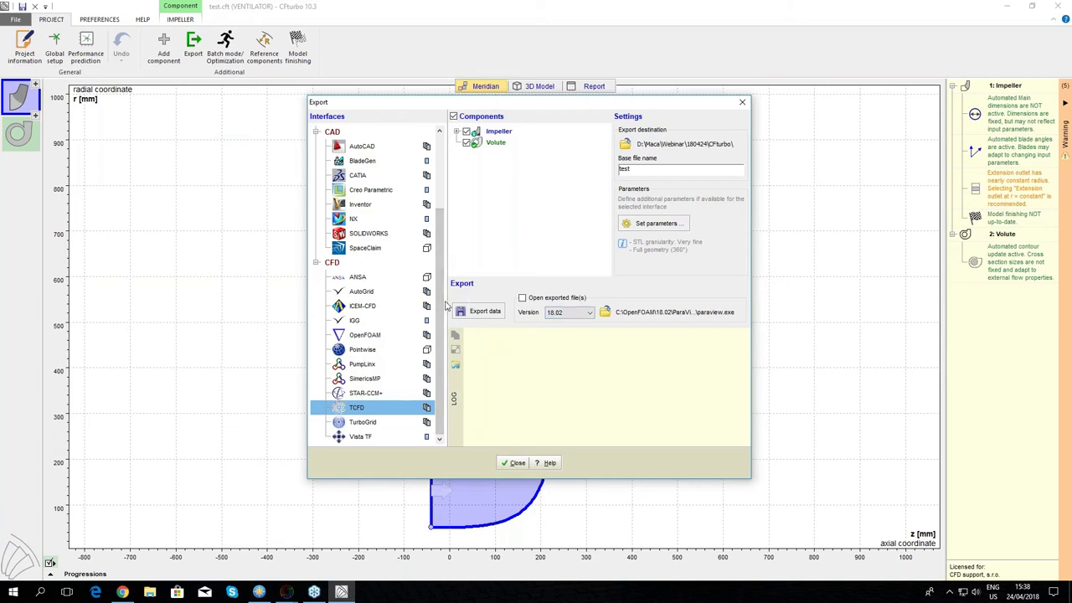
Step: Export the impeller and volute to TCFD with the exported files opened automatically, and switch to the new ParaView window, maximized
click(522, 298)
click(500, 316)
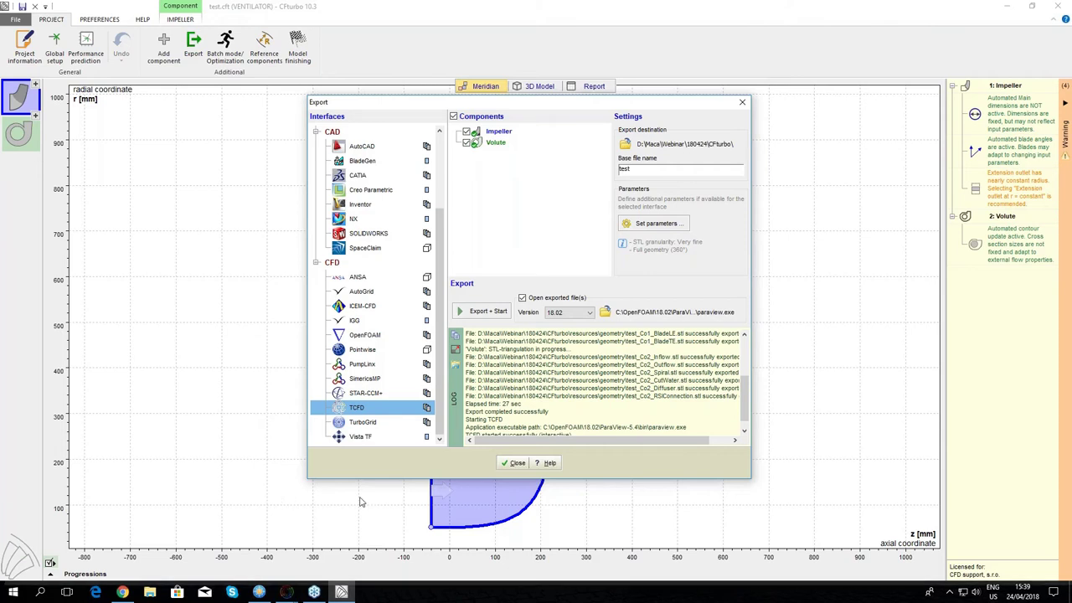
click(287, 593)
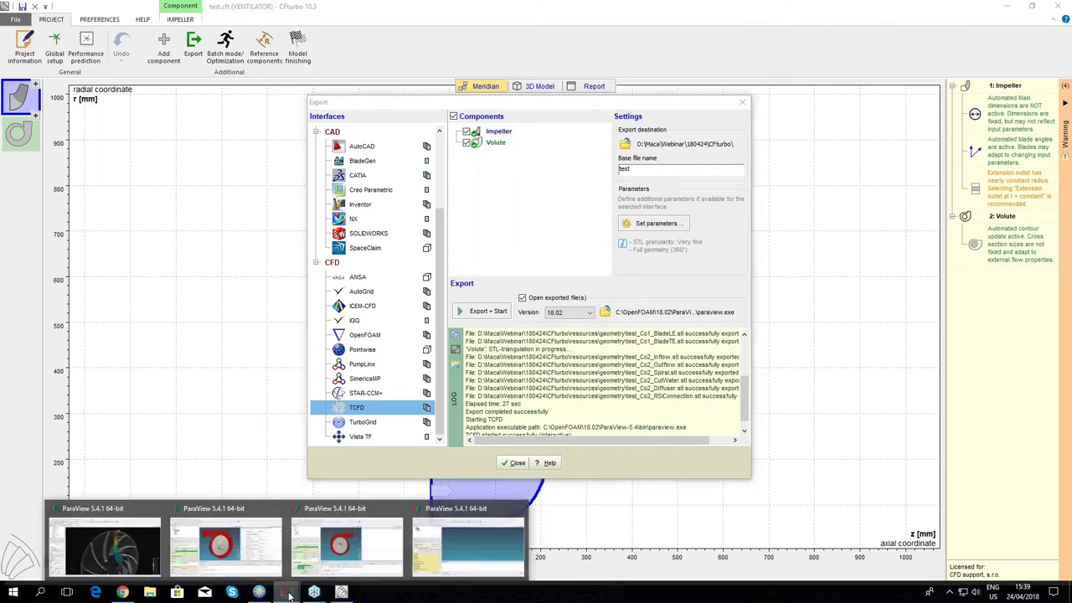
click(459, 563)
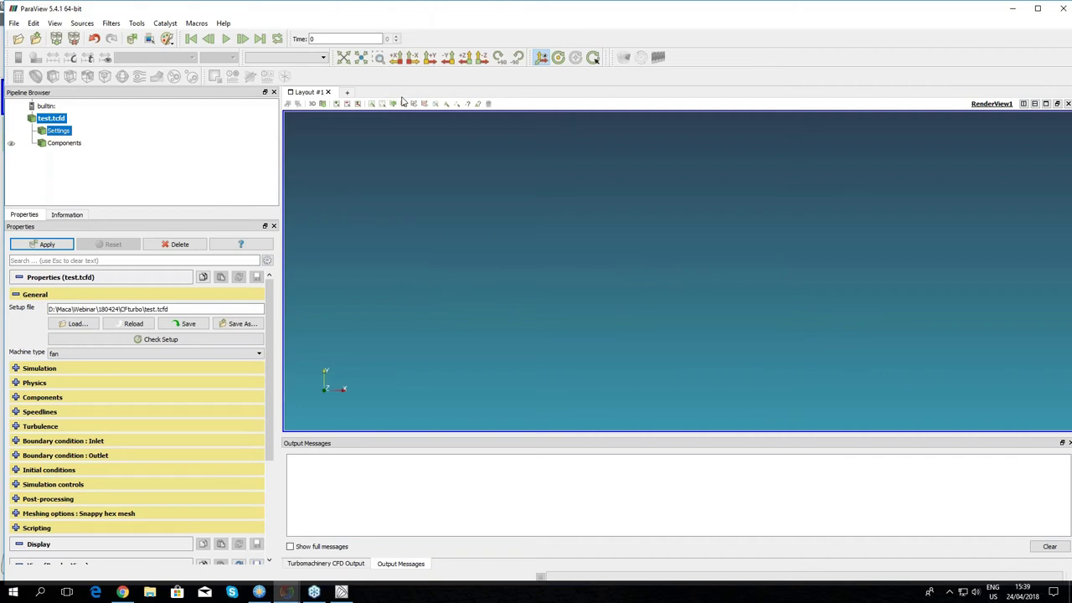
double_click(353, 8)
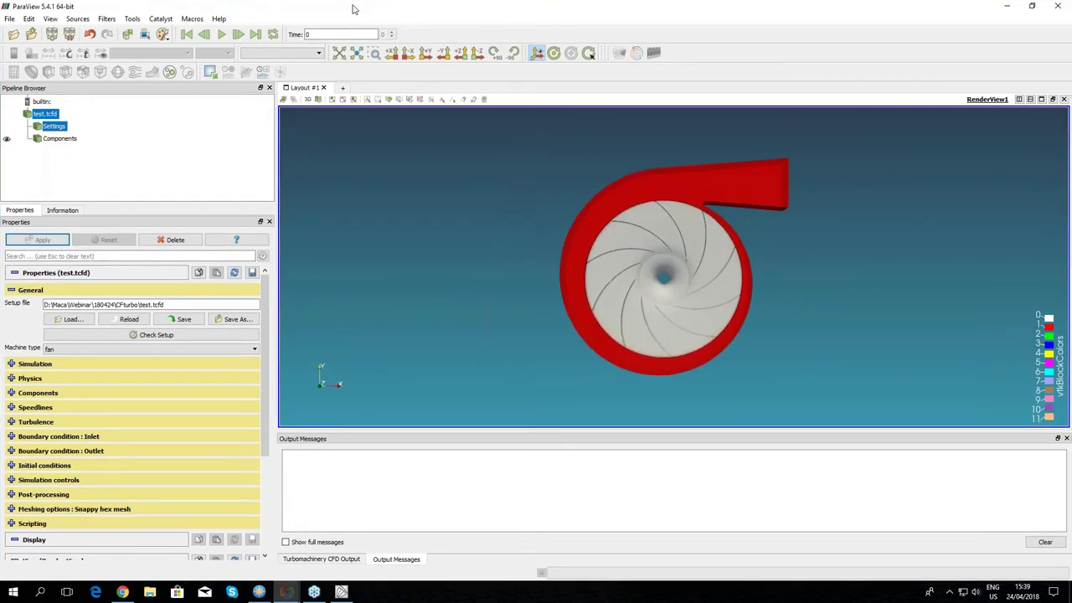
Step: Set the number of processors in the test.tcfd simulation settings to 2 and apply the change
drag(692, 296, 612, 234)
scroll(661, 323, up, 3)
scroll(636, 247, down, 2)
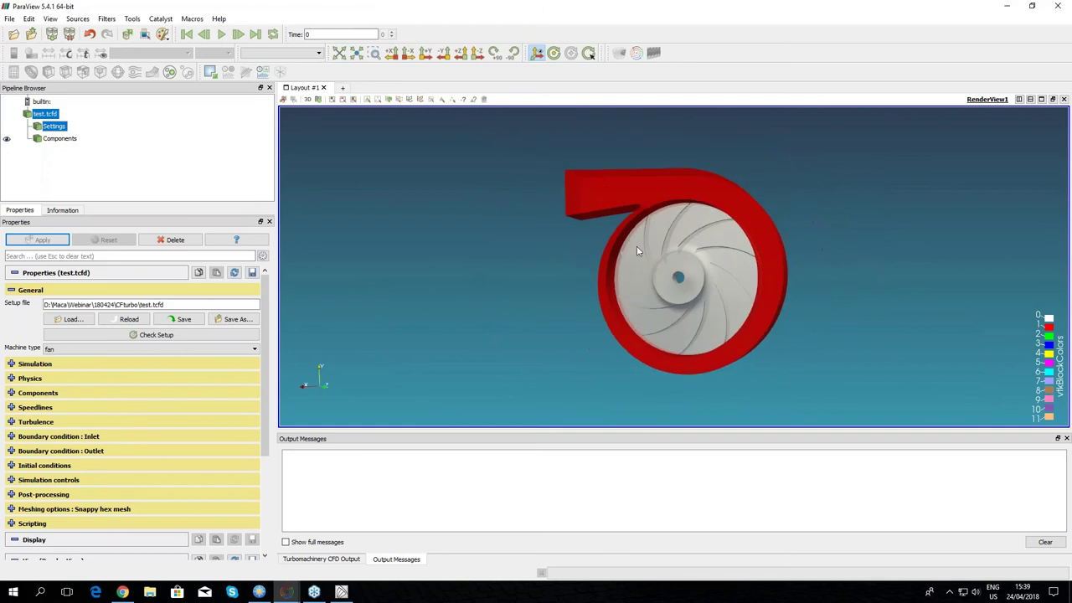
scroll(629, 268, up, 2)
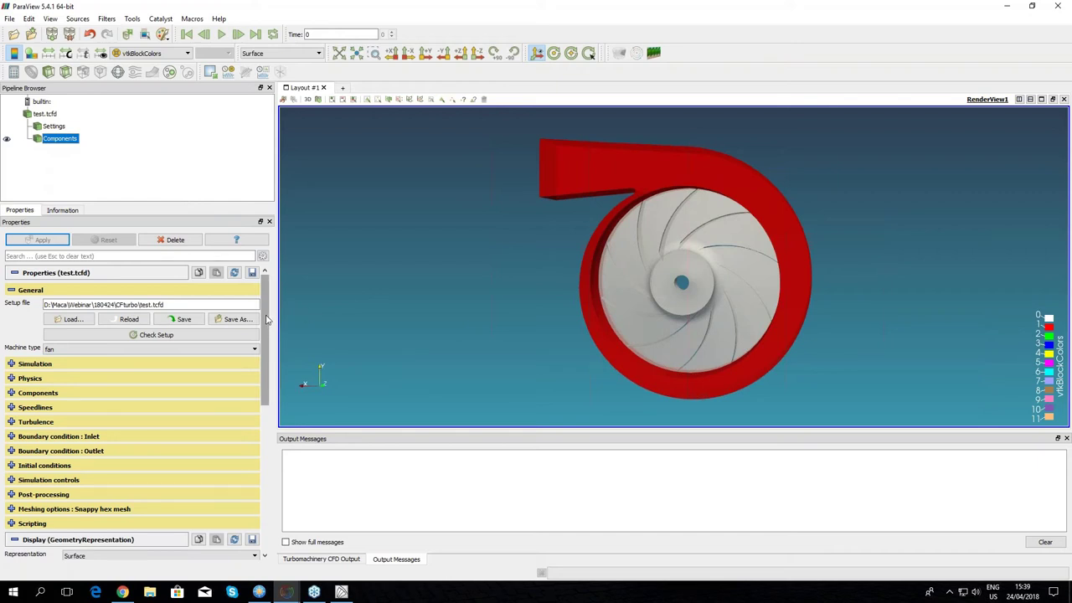
drag(394, 303, 525, 298)
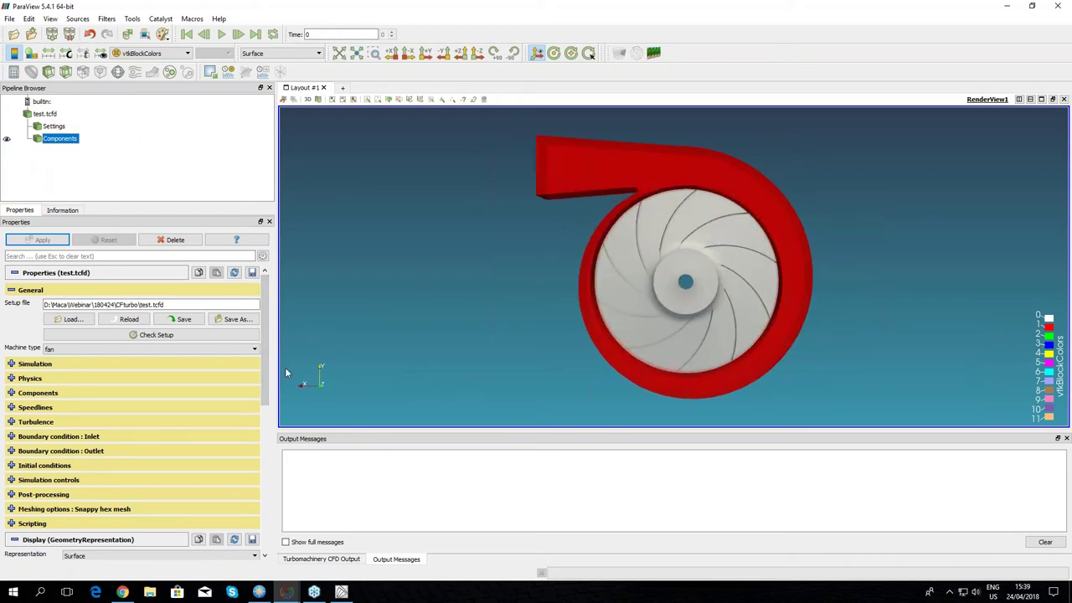
scroll(268, 356, down, 1)
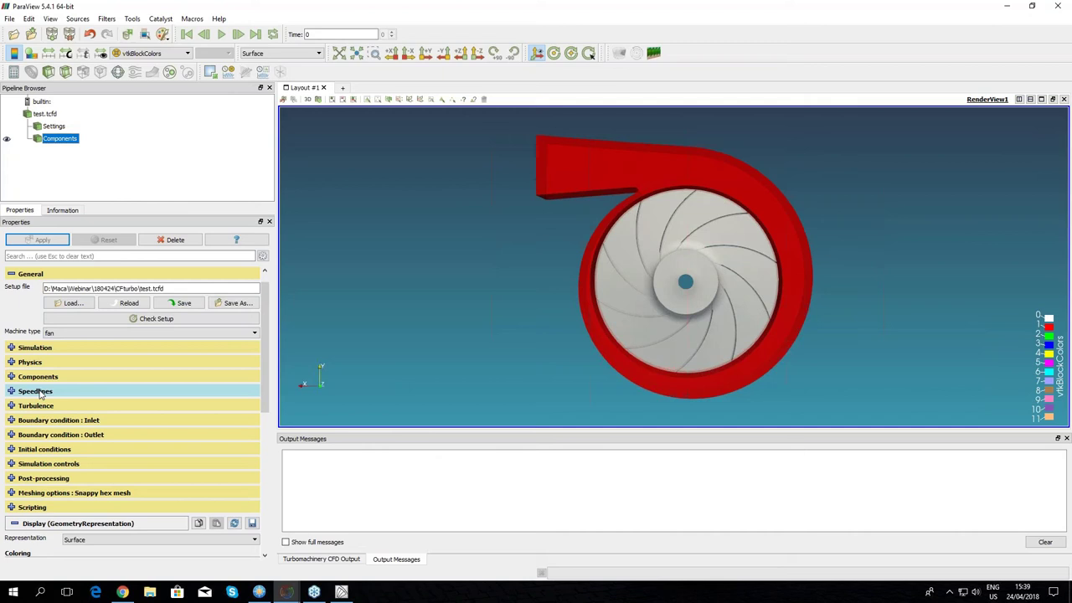
click(12, 349)
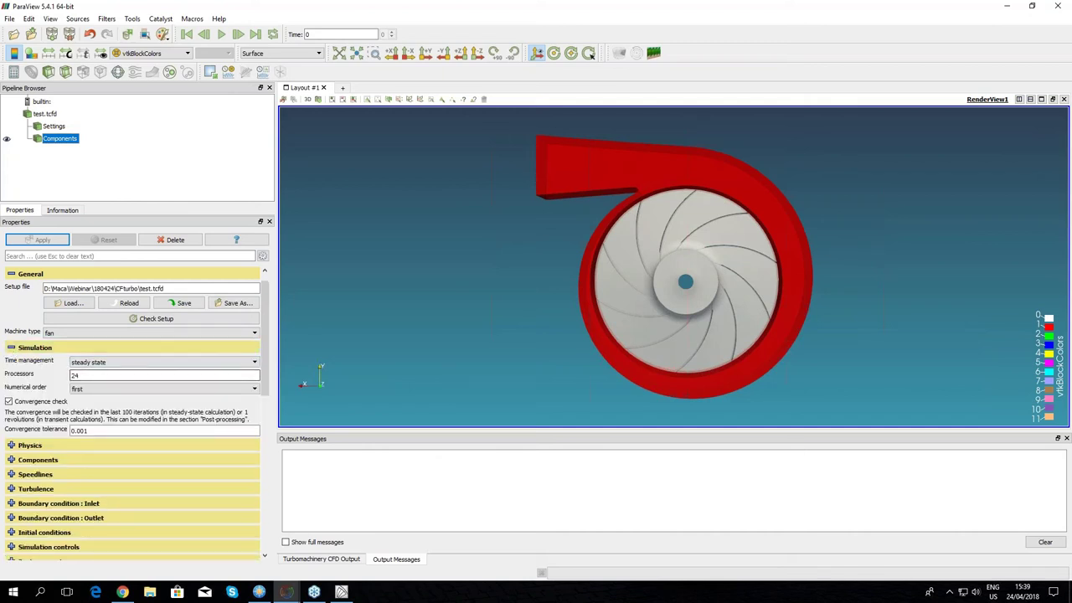
drag(90, 376, 34, 373)
text(2)
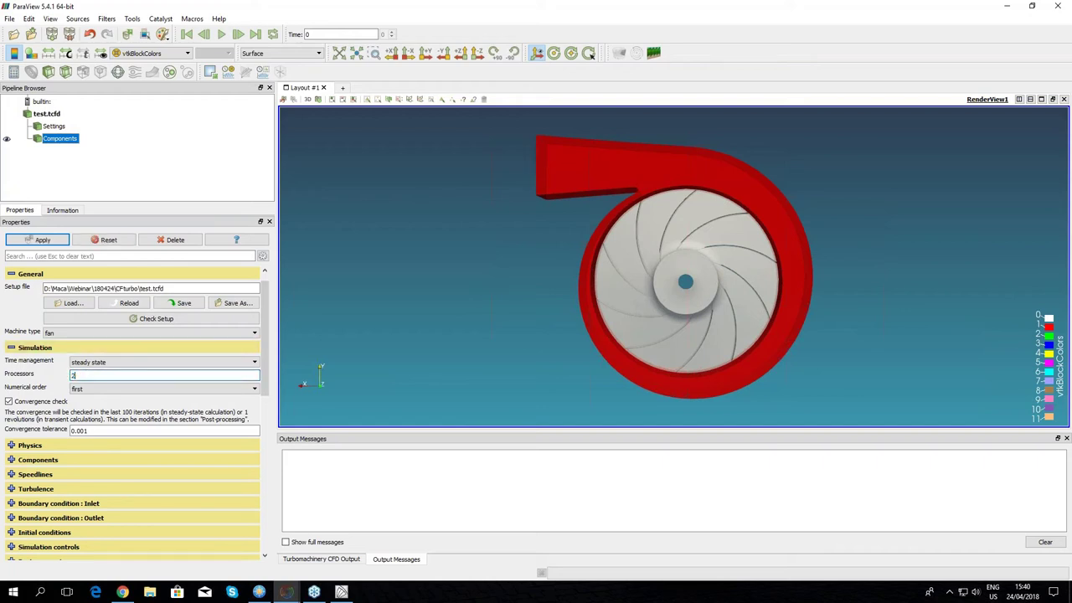
click(40, 240)
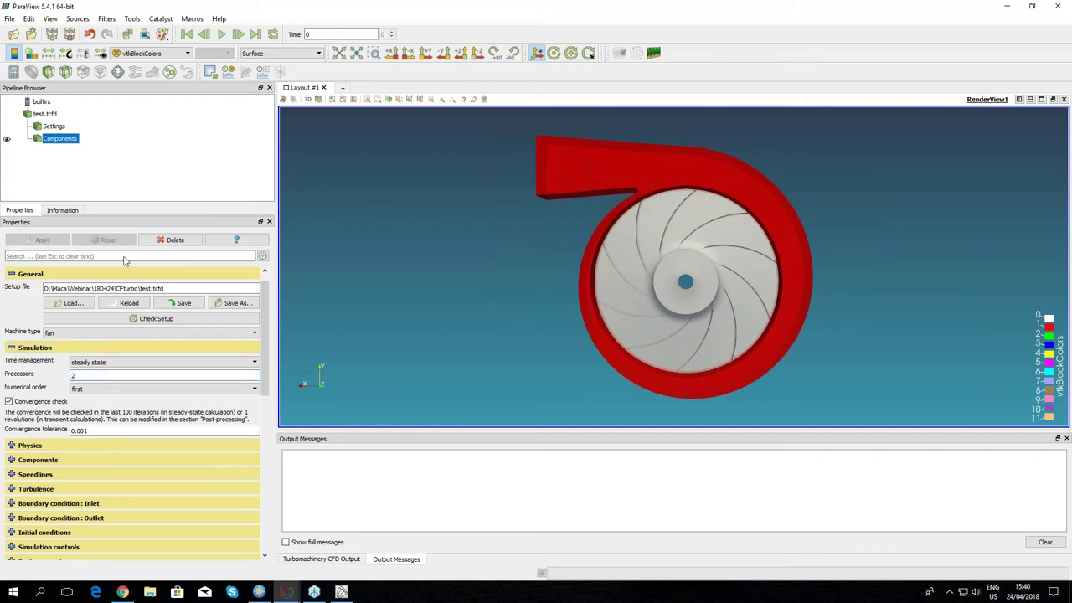
Step: Add a TCFD manager to the test.tcfd settings and name its case directory myFirstSimulation
click(54, 125)
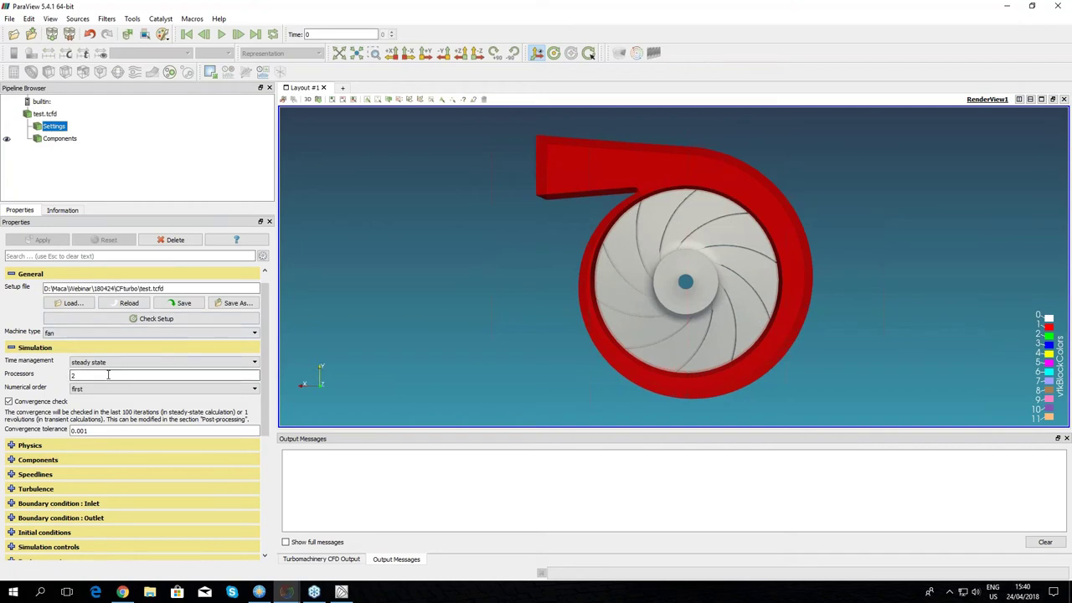
click(638, 53)
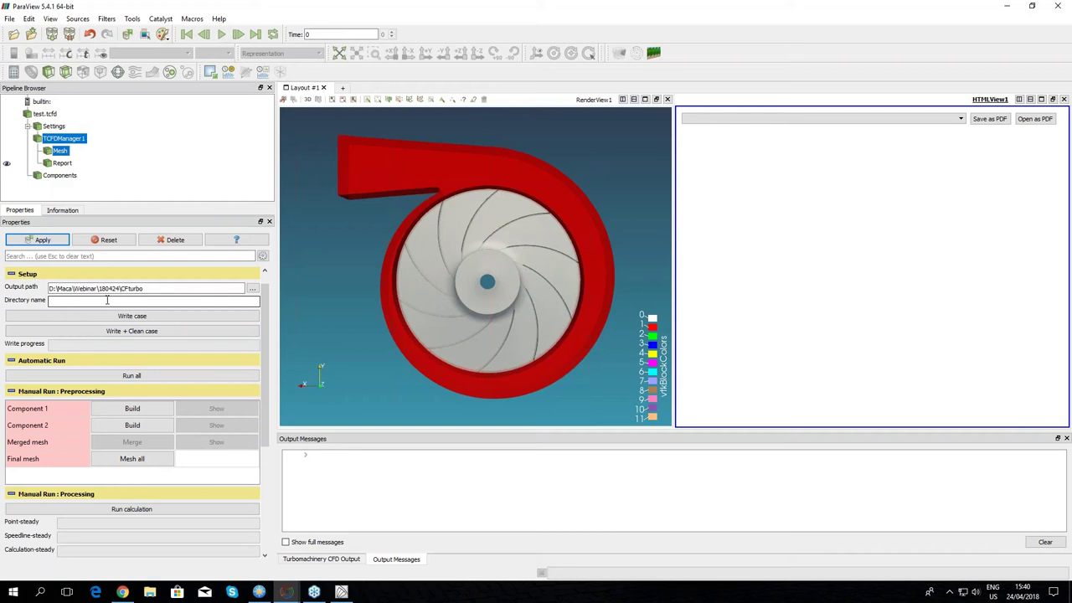
text(myFirstSimulation)
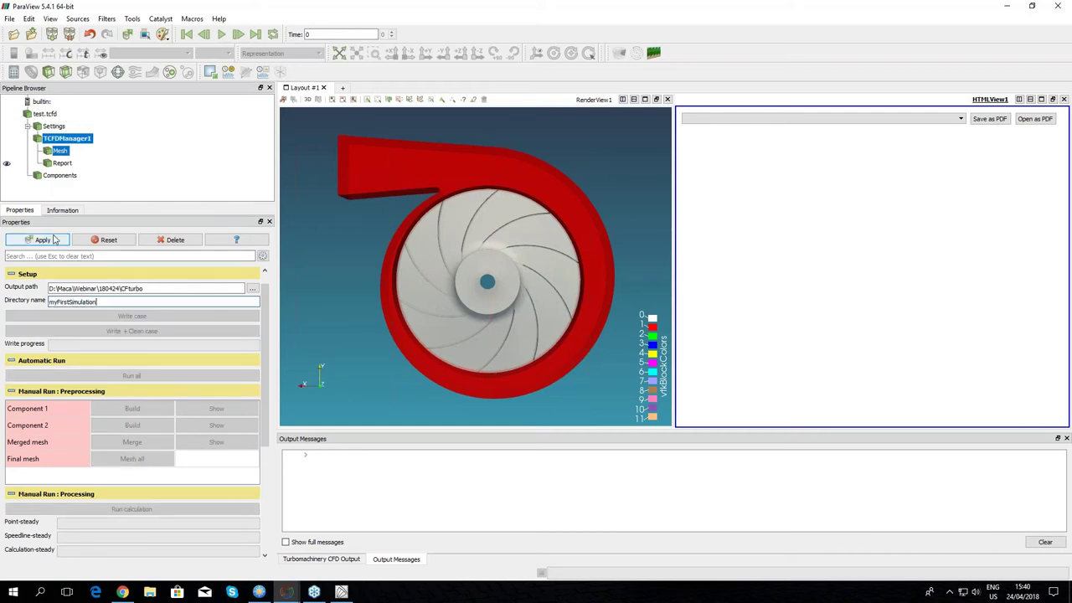
key(Return)
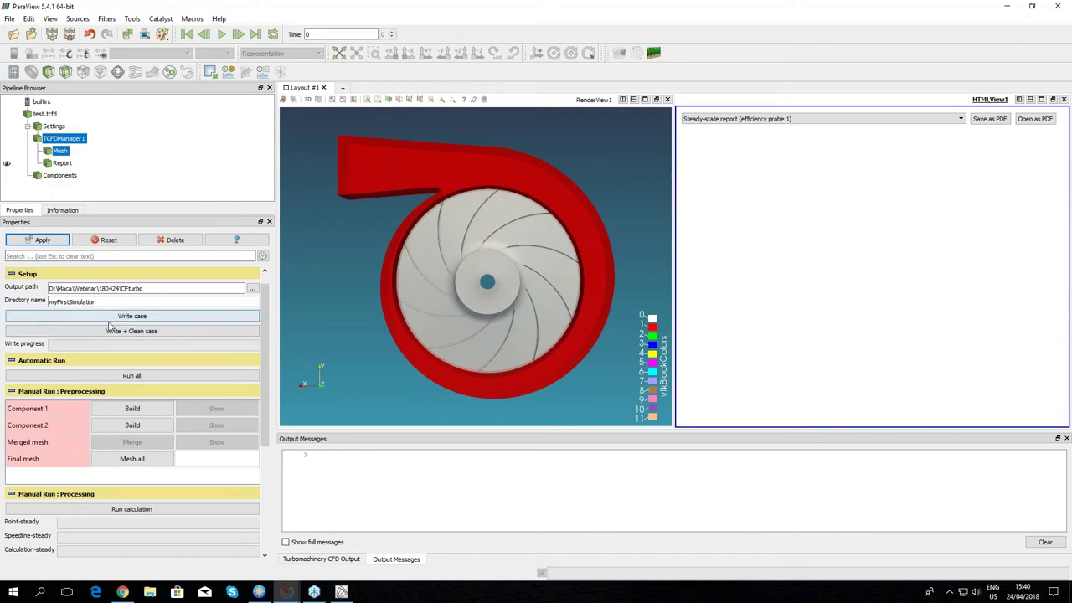
Step: Write the case files and start meshing all components
click(127, 317)
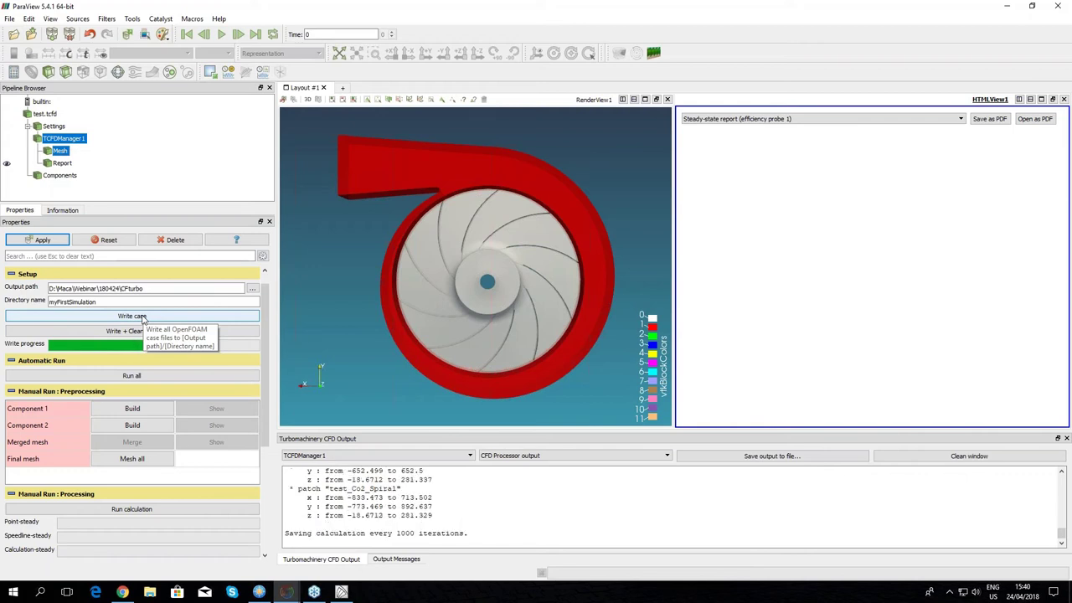
click(143, 318)
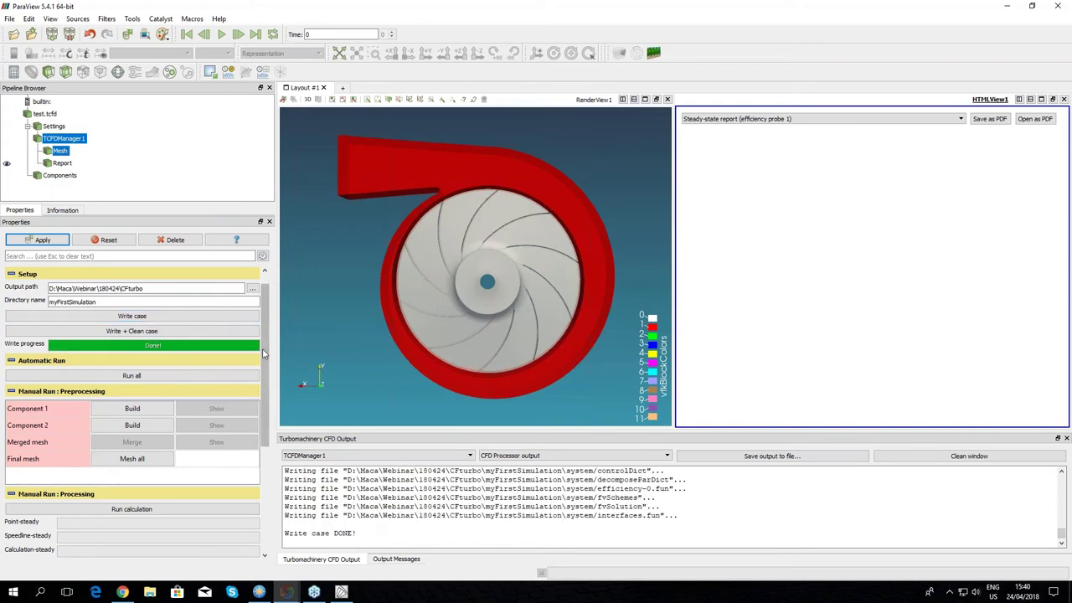
scroll(266, 393, down, 2)
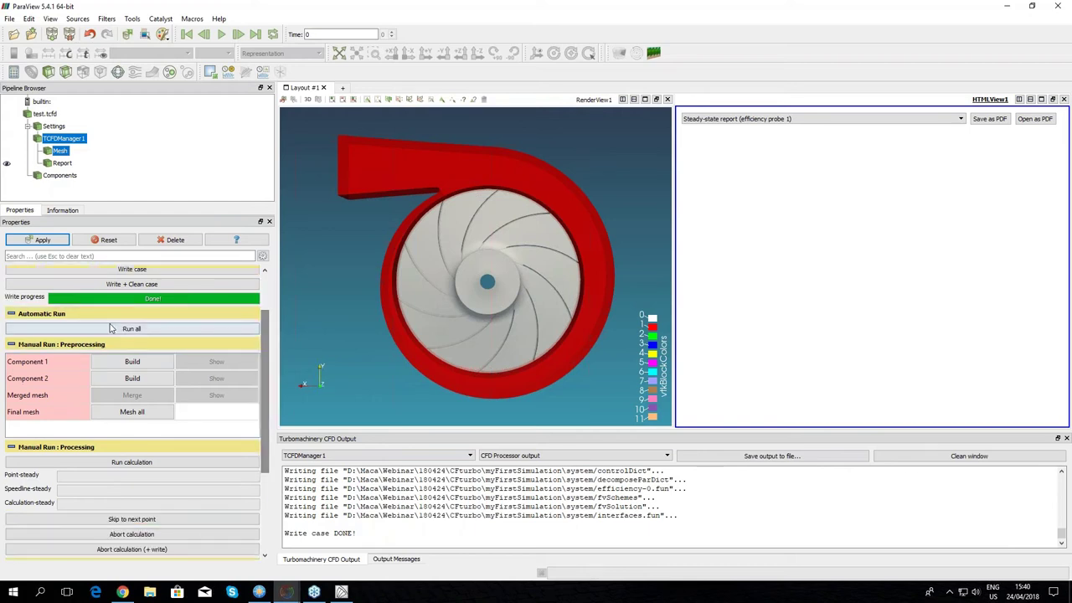
click(131, 411)
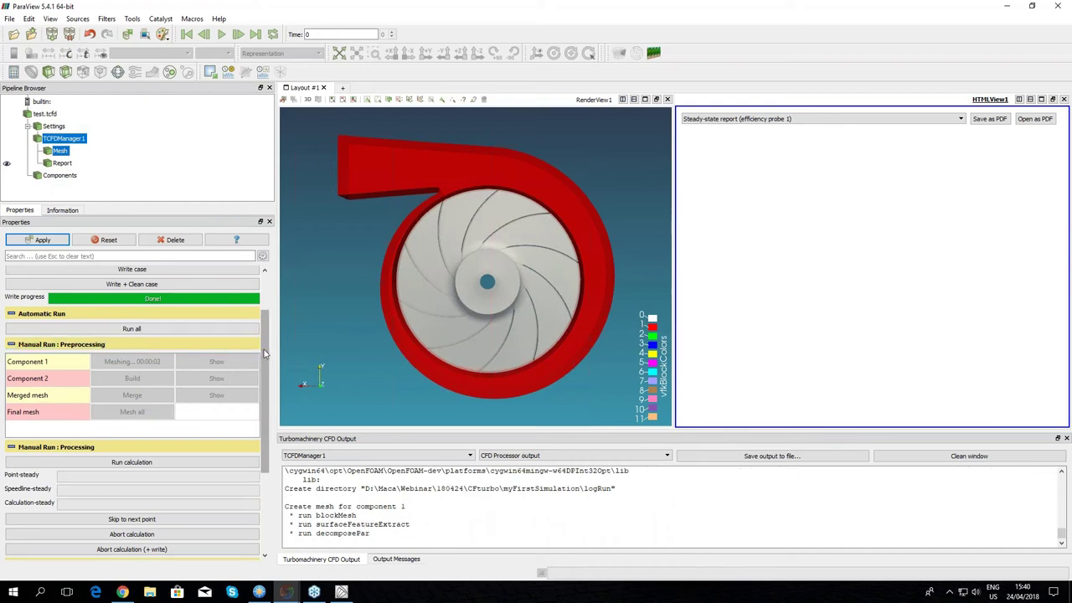
Step: Examine the manager's preprocessing, processing and postprocessing options for a manual run
scroll(251, 360, down, 1)
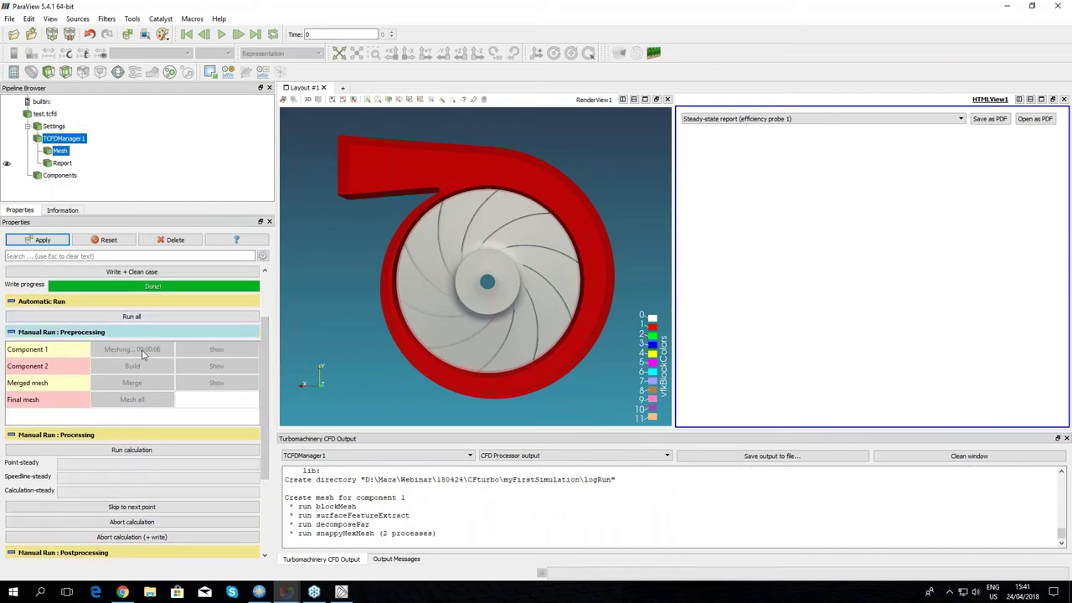
scroll(96, 375, down, 3)
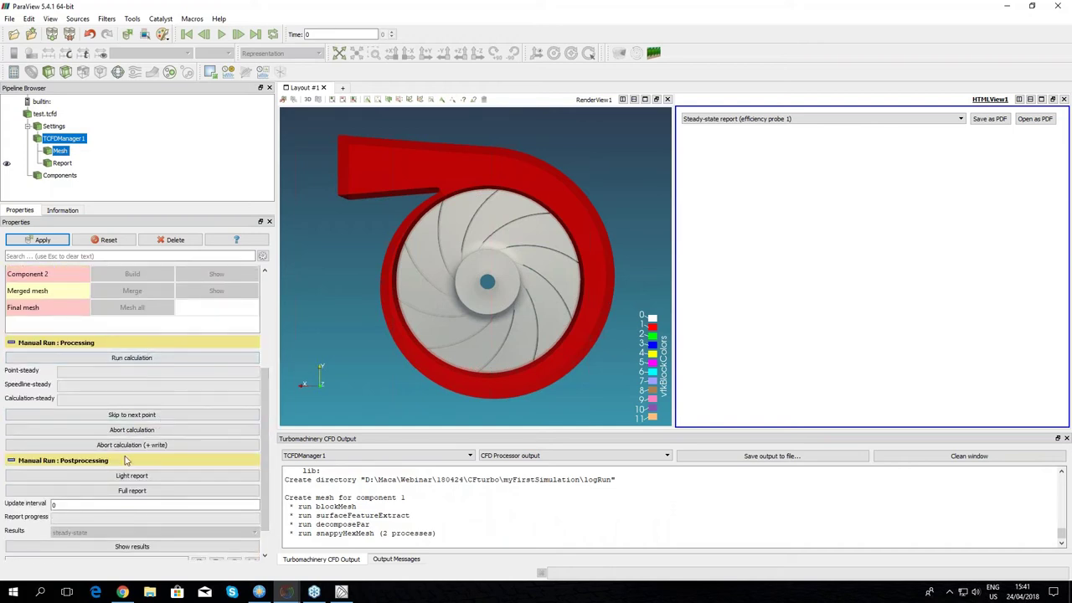
scroll(242, 423, down, 1)
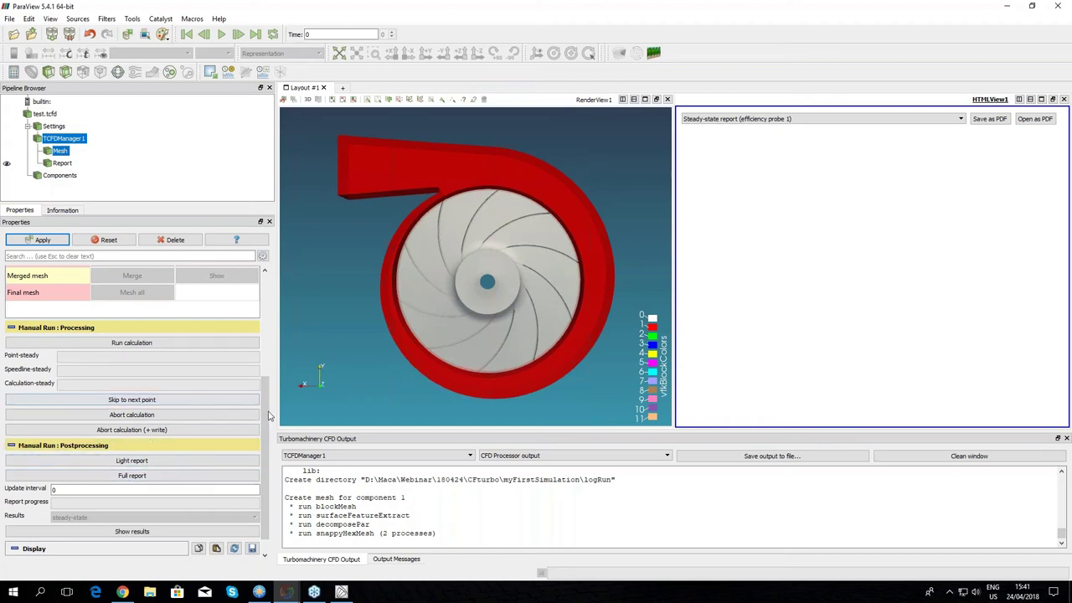
scroll(262, 381, up, 4)
scroll(262, 381, up, 2)
scroll(263, 402, down, 4)
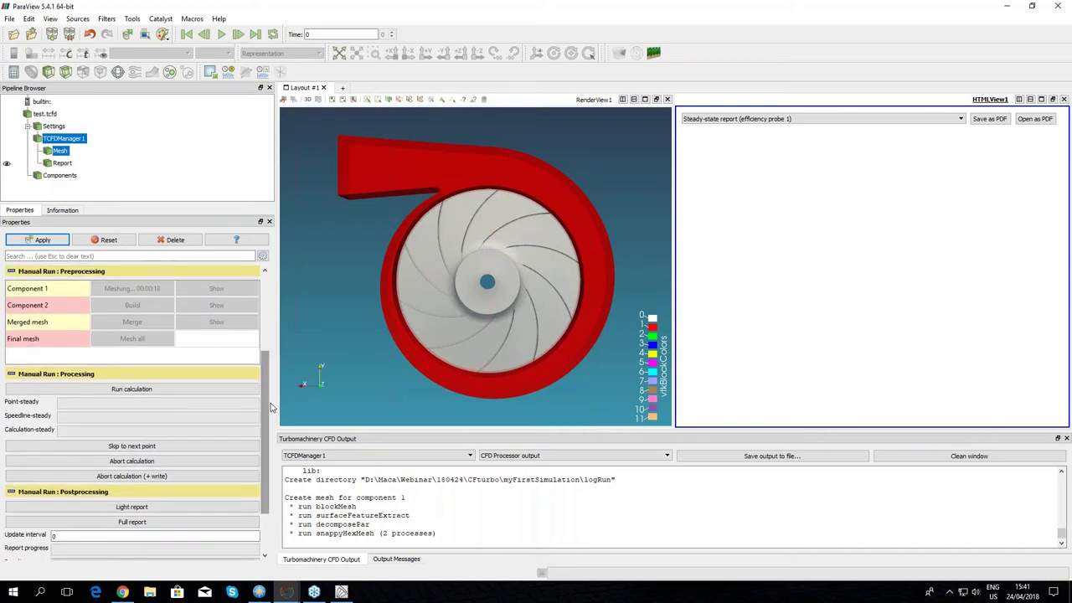
scroll(262, 425, up, 6)
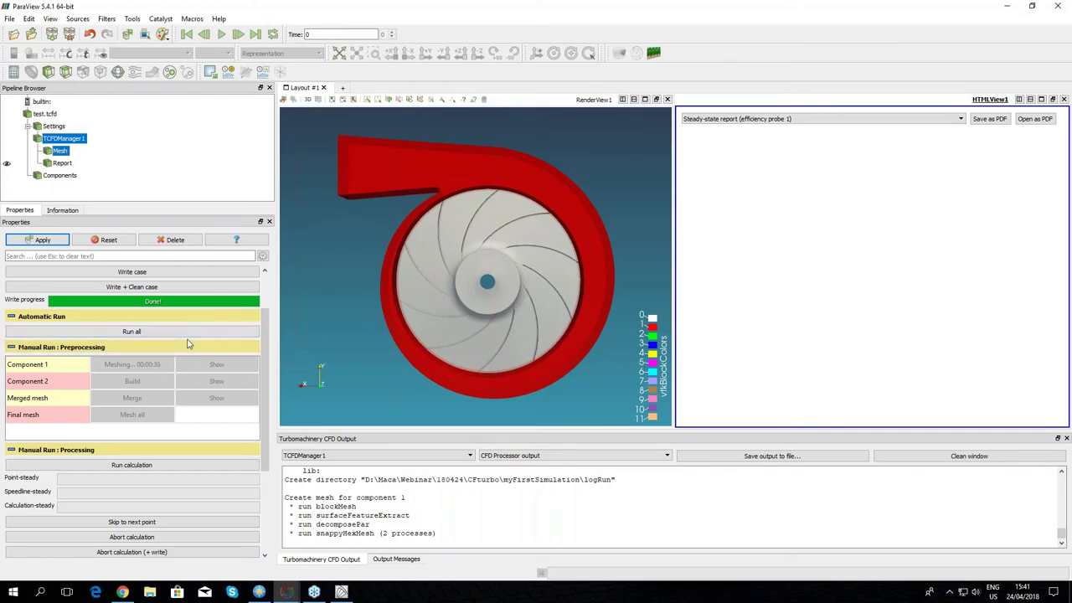
scroll(265, 342, down, 1)
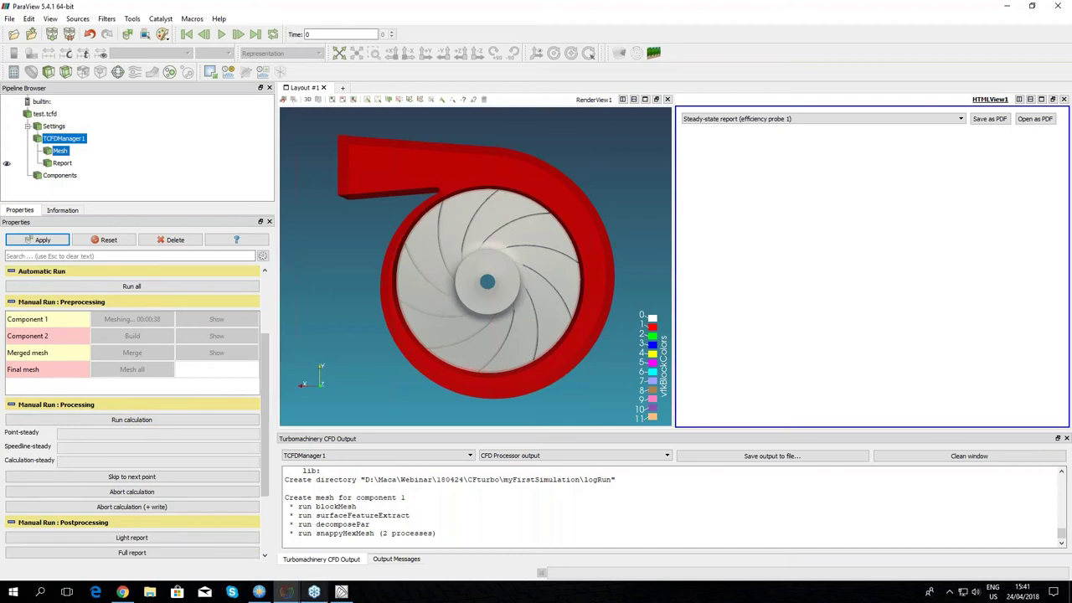
Step: Switch to FreeCommander and go to the folder D:\Maca\Webinar\180424\ExportetGeometry
click(259, 592)
double_click(584, 199)
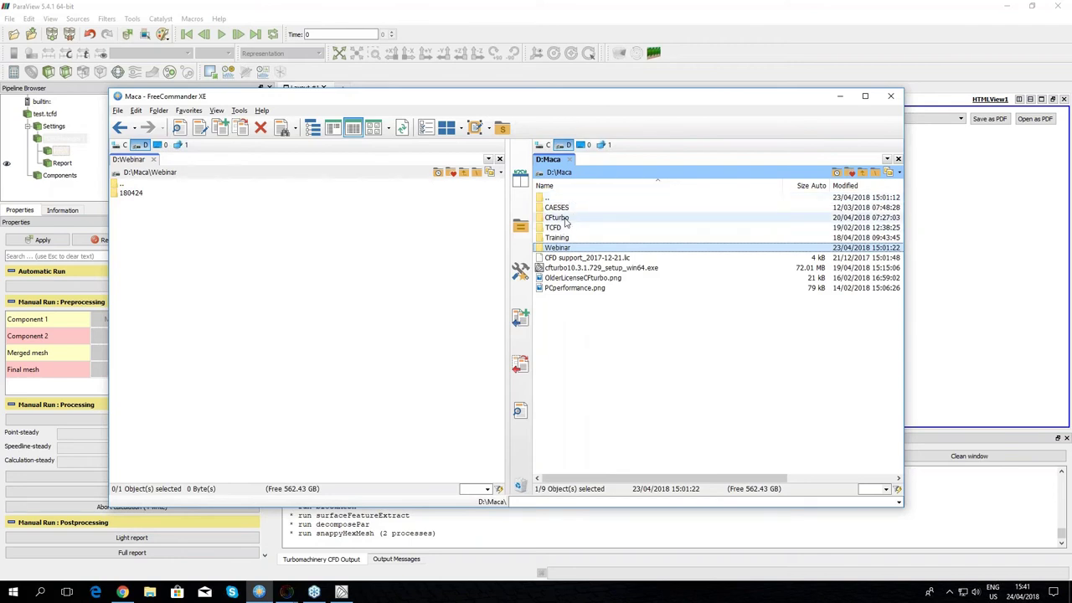
double_click(569, 249)
double_click(567, 209)
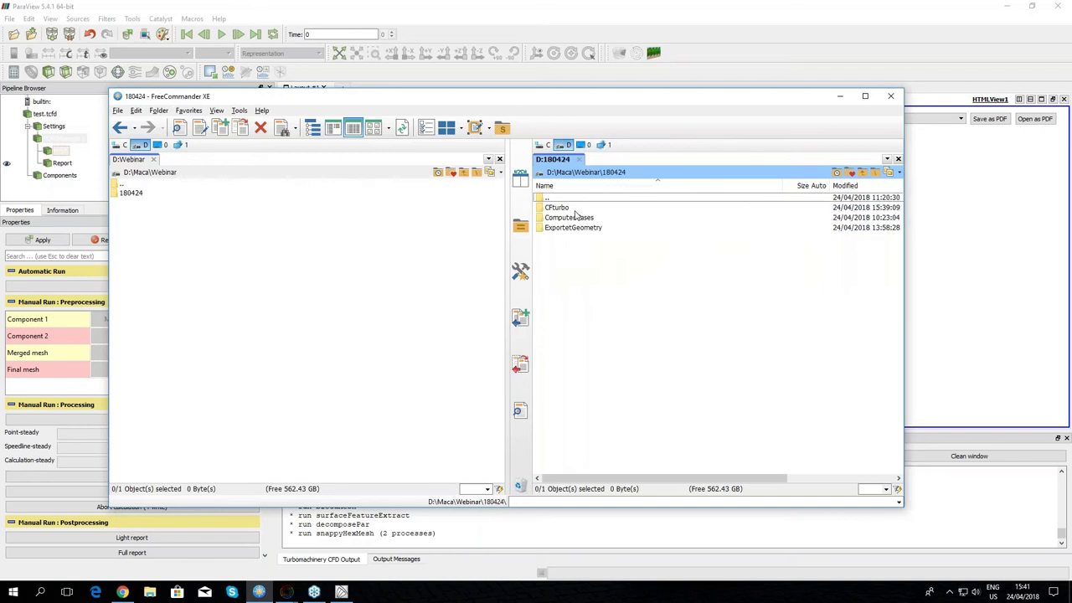
double_click(584, 233)
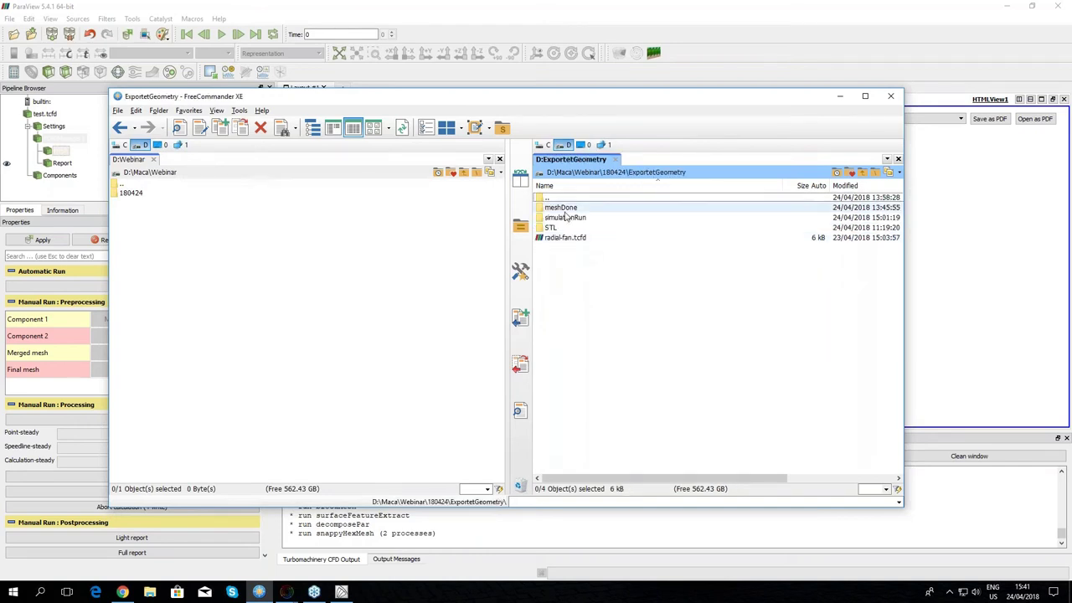
Step: Check the contents of the STL folder, return to its parent folder and open radial-fan.tcfd in ParaView
double_click(562, 230)
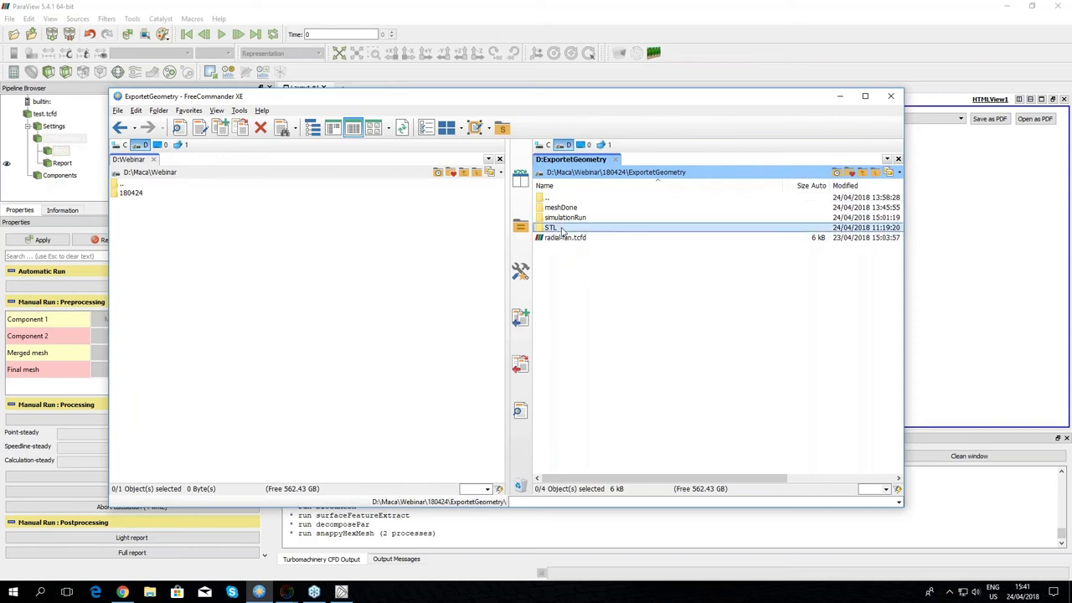
double_click(548, 198)
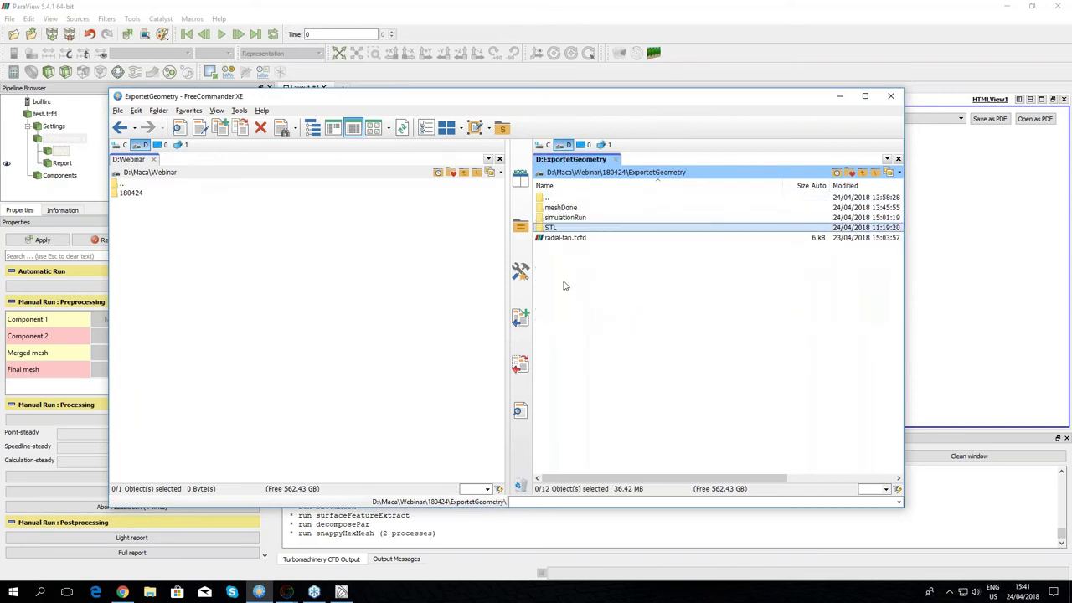
double_click(577, 238)
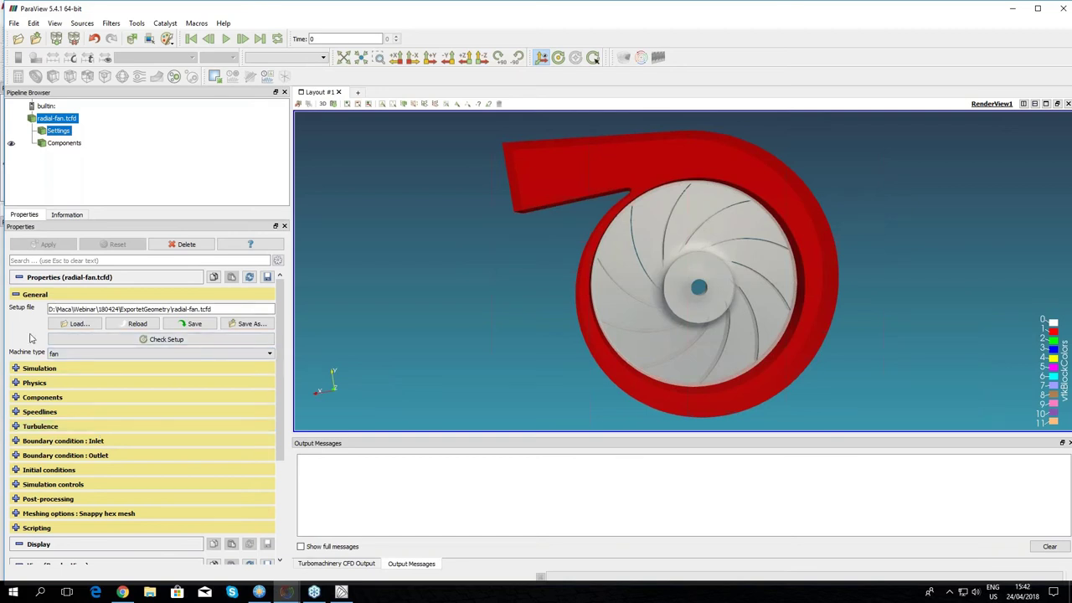
Step: Examine the available machine types in the General settings and collapse that section
click(68, 355)
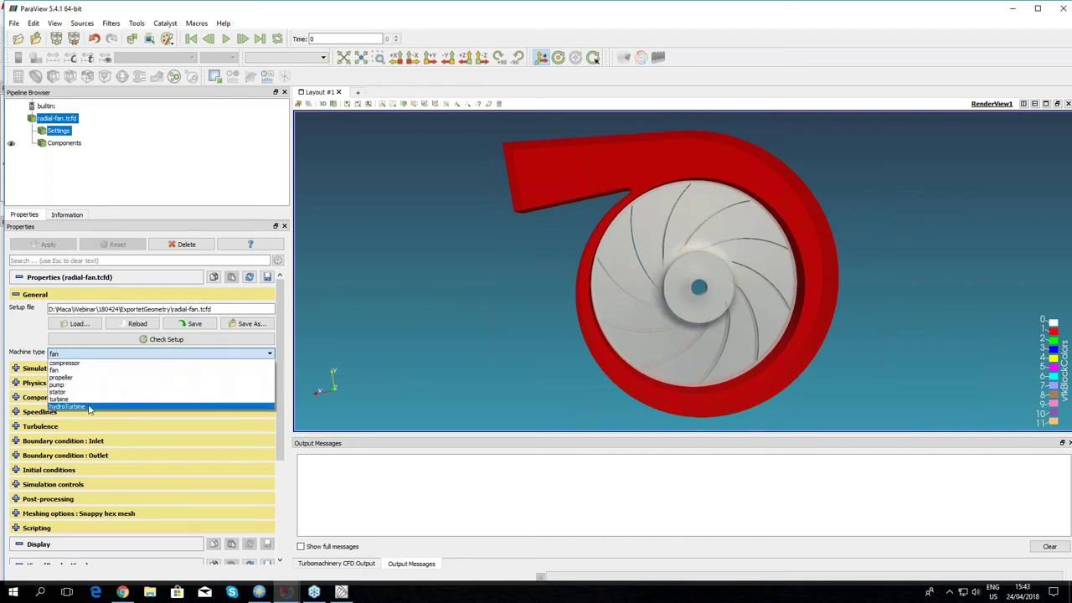
click(15, 323)
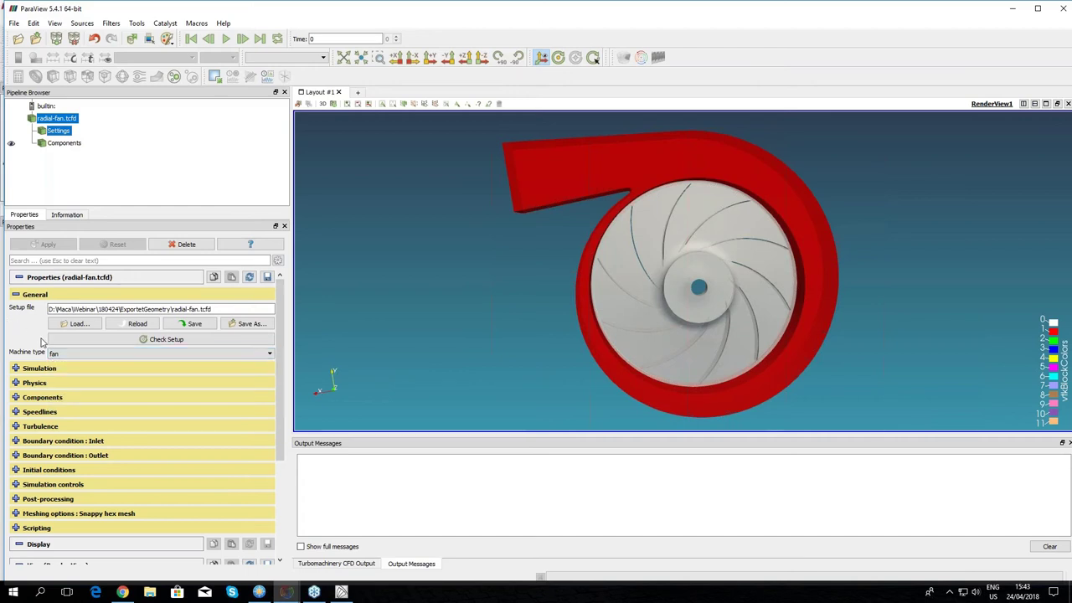
click(17, 294)
Step: Expand the Simulation settings and examine the time management options and the number of processors
click(17, 309)
mouse_move(88, 334)
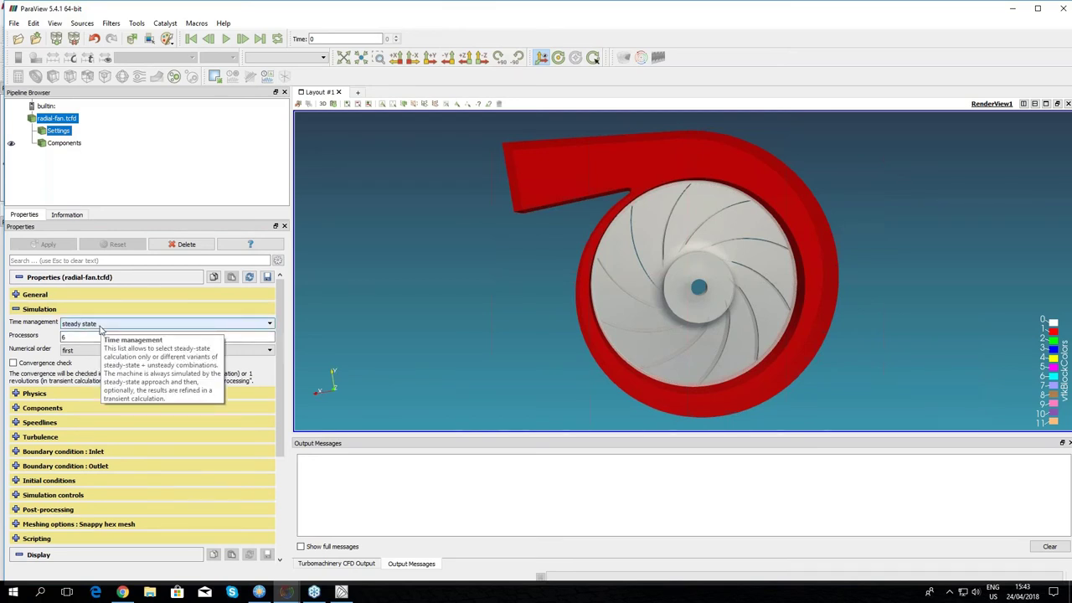
click(102, 327)
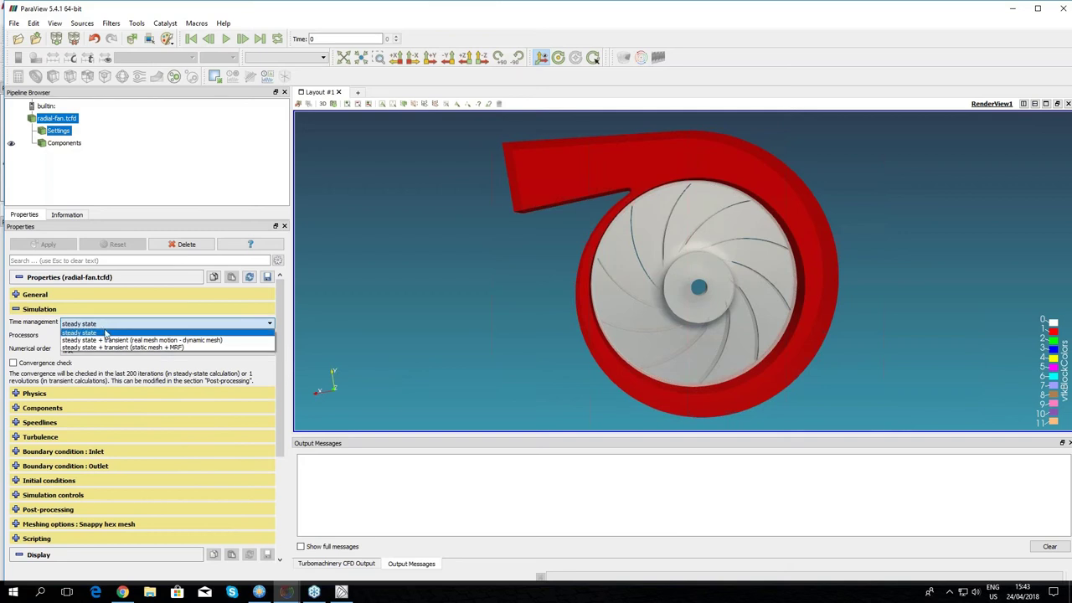
click(118, 313)
click(120, 307)
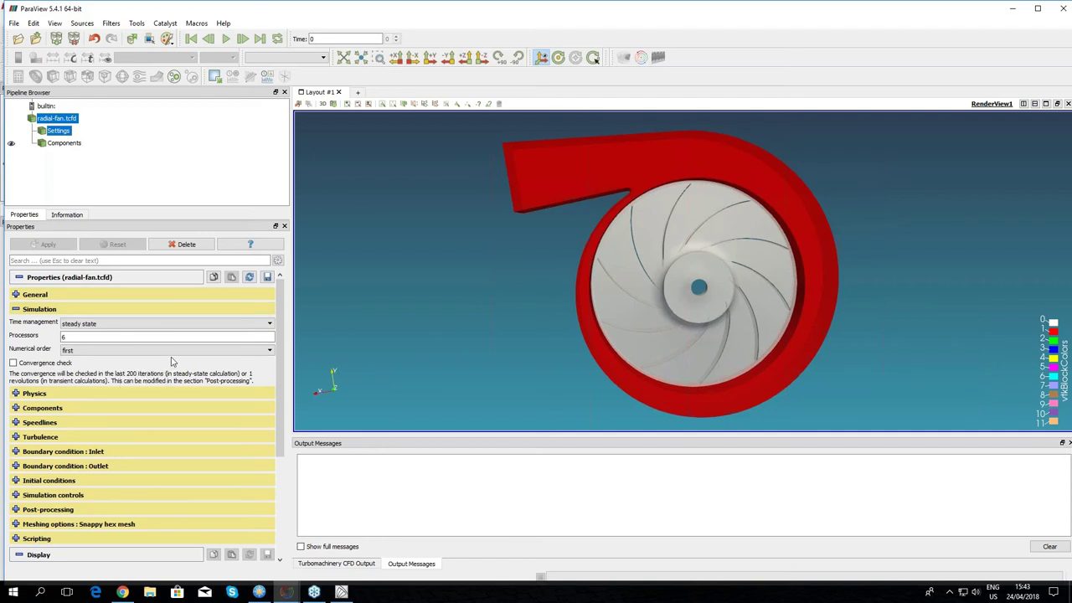
drag(282, 340, 281, 356)
scroll(281, 355, up, 1)
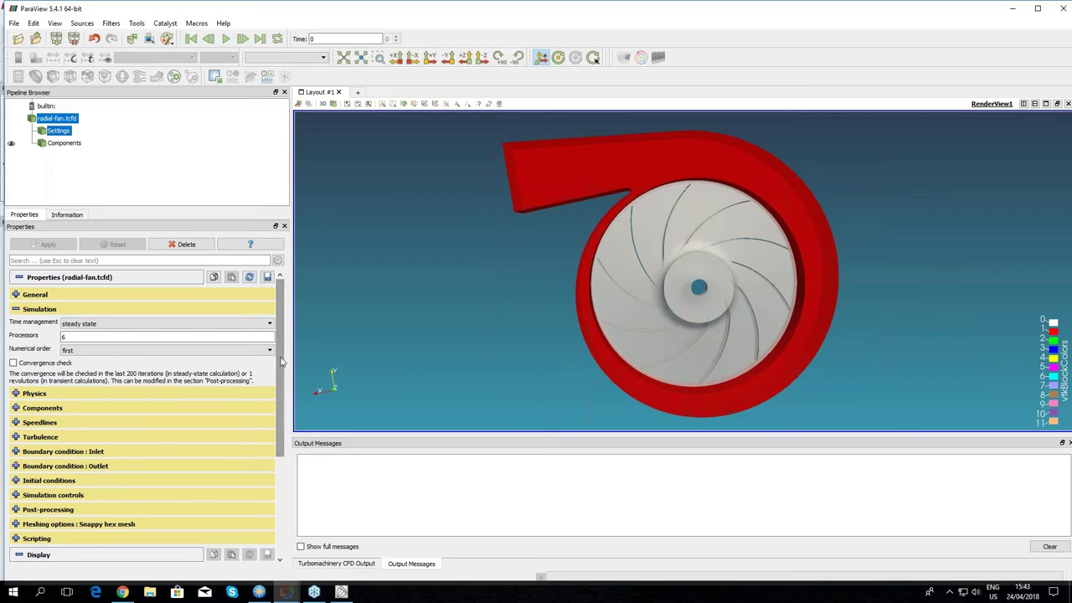
scroll(281, 361, down, 1)
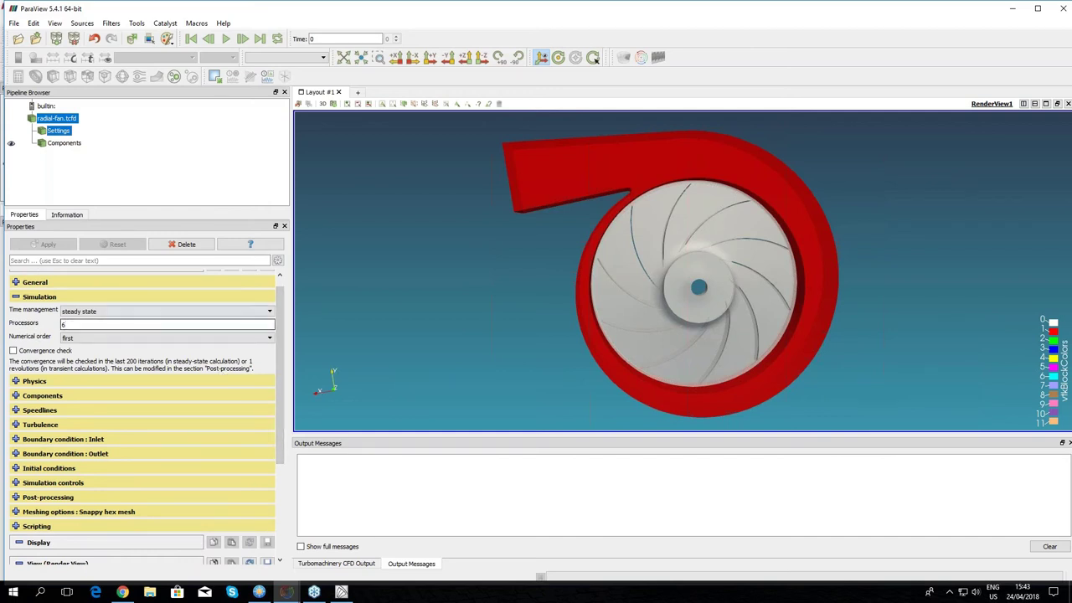
scroll(147, 417, down, 2)
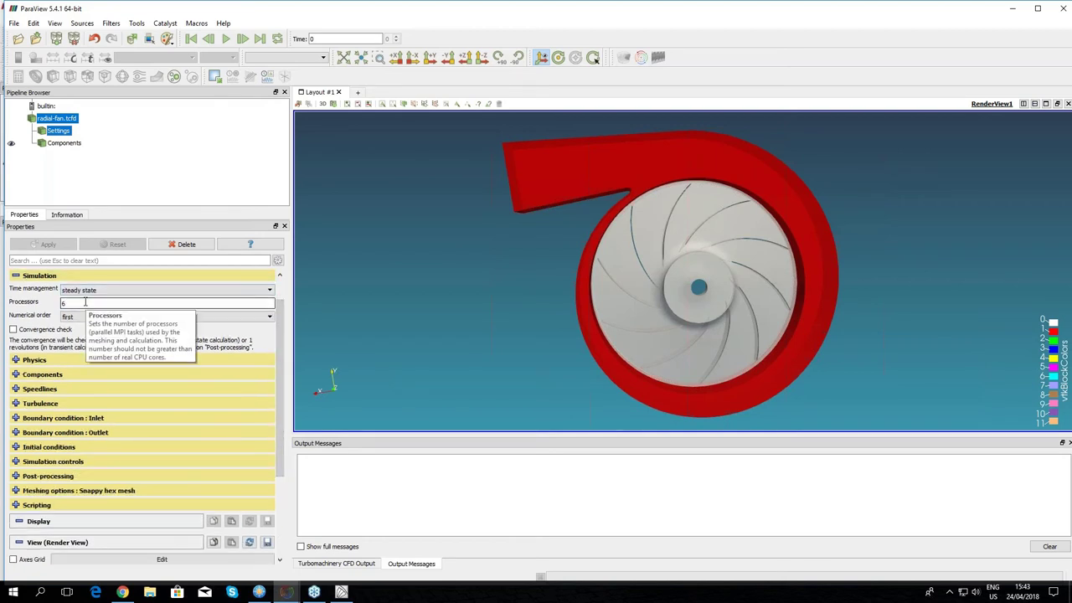
scroll(283, 328, up, 2)
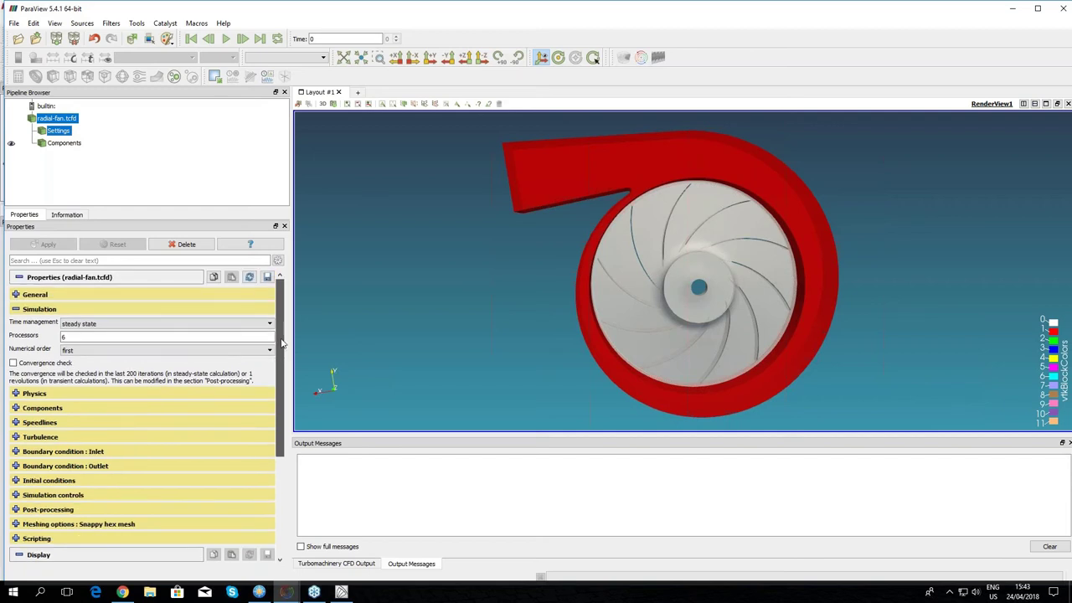
scroll(282, 342, down, 2)
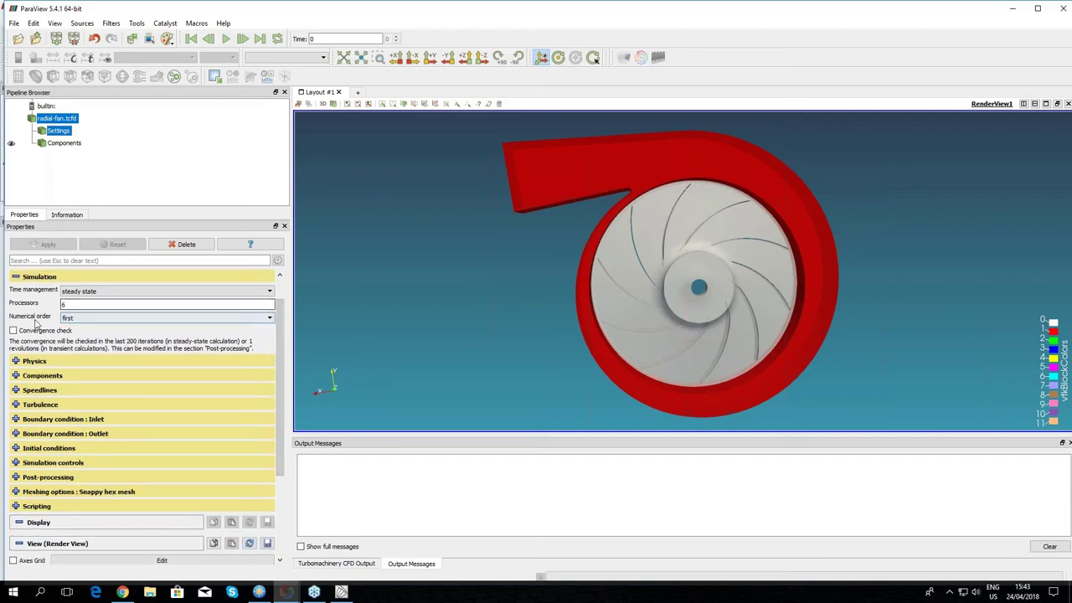
Step: Try the second numerical order, then restore first order and apply the simulation settings
click(87, 319)
click(87, 335)
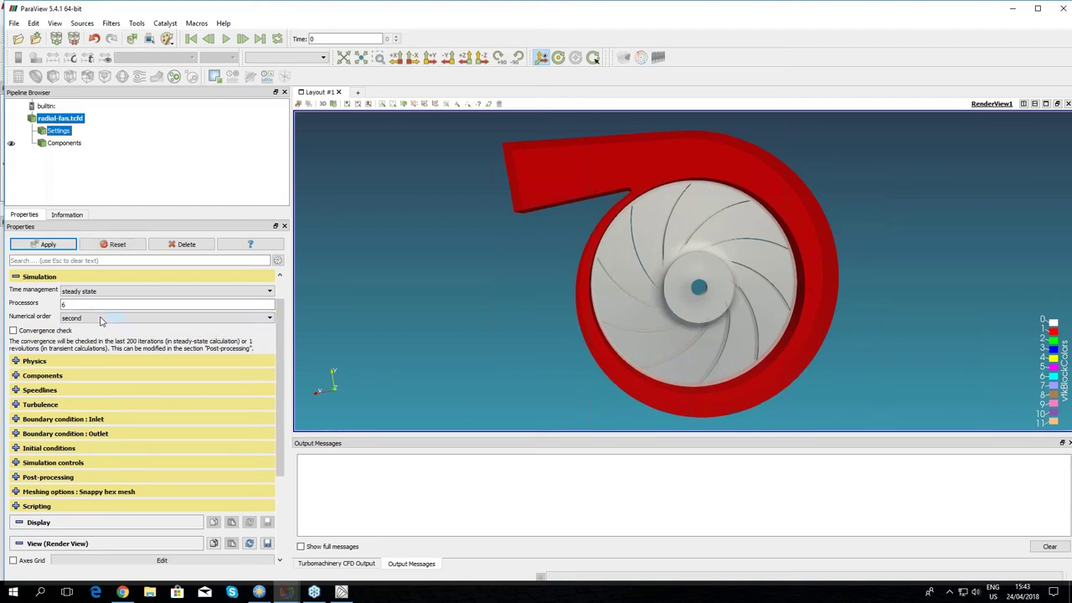
click(91, 319)
click(80, 327)
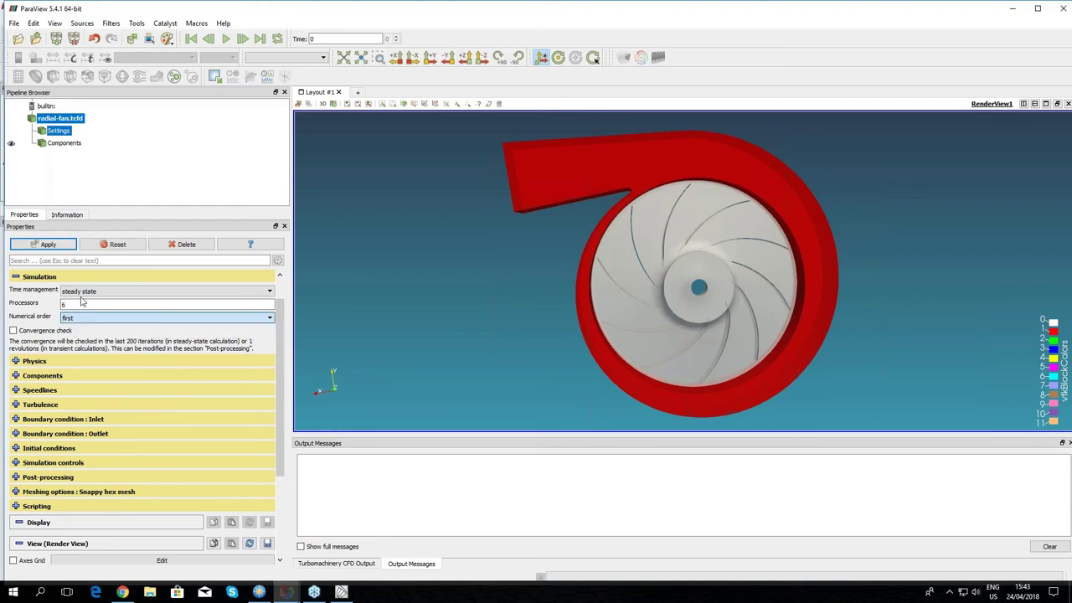
click(42, 244)
Step: Collapse the Simulation section and examine the fluid, compressibility and transport model settings under Physics
scroll(280, 350, down, 1)
scroll(281, 350, down, 1)
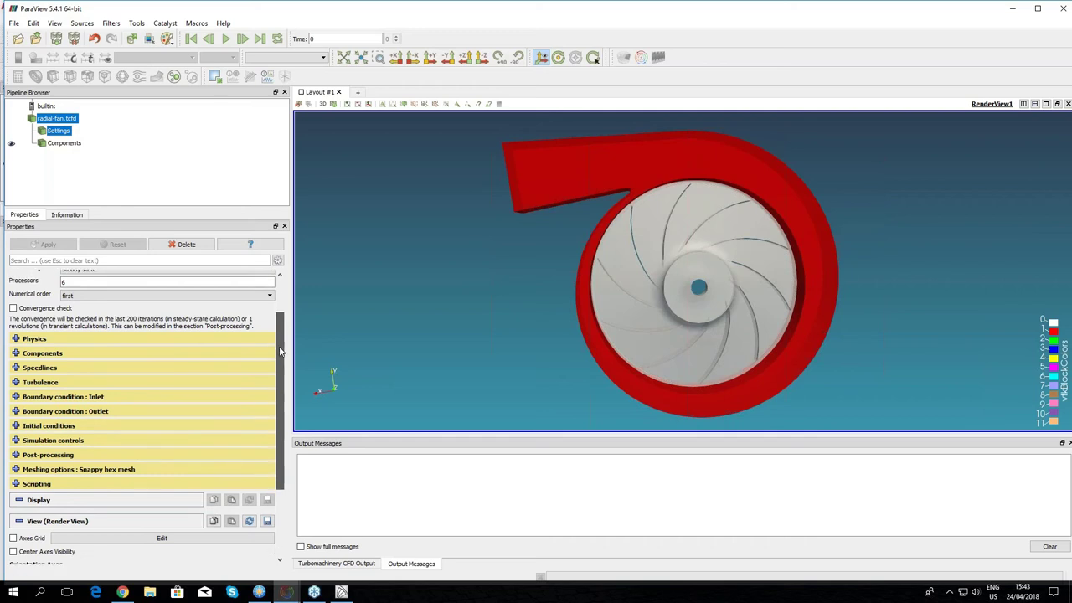
drag(282, 360, 283, 355)
scroll(283, 355, down, 2)
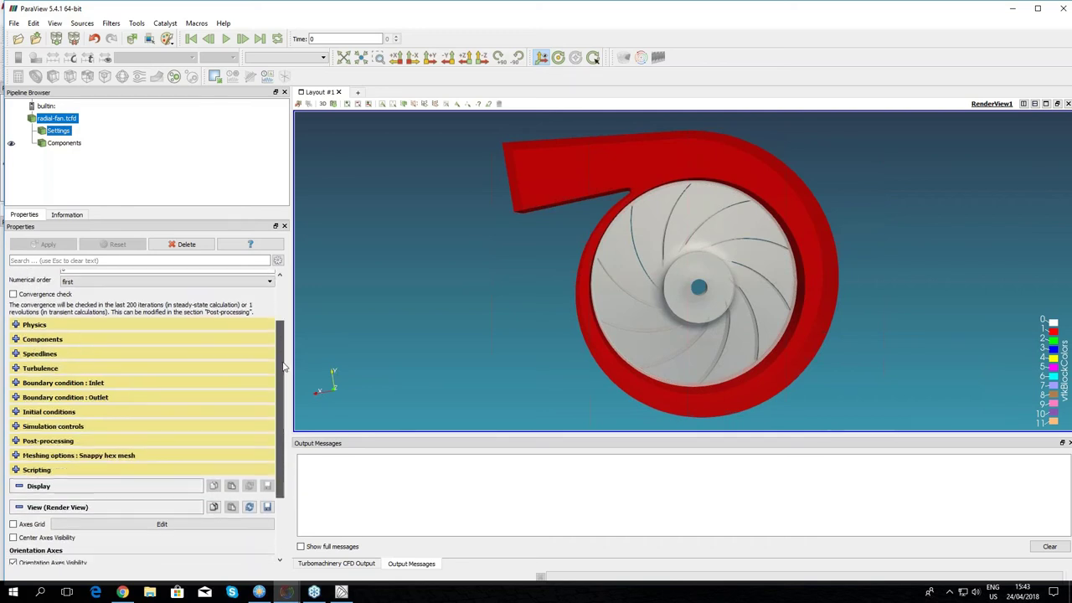
scroll(102, 358, up, 5)
click(15, 307)
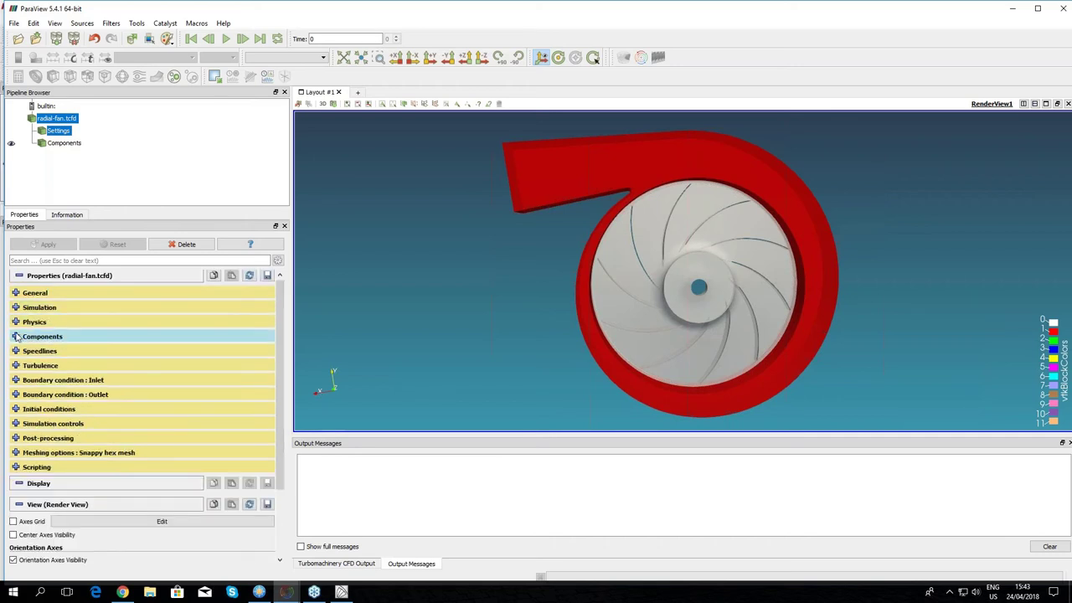
click(15, 323)
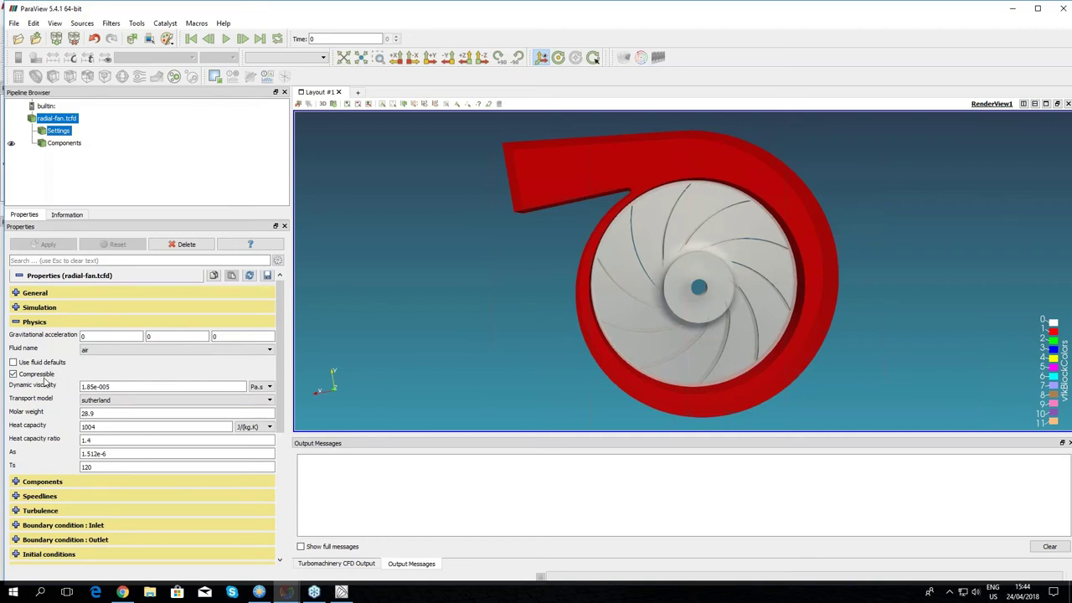
mouse_move(43, 377)
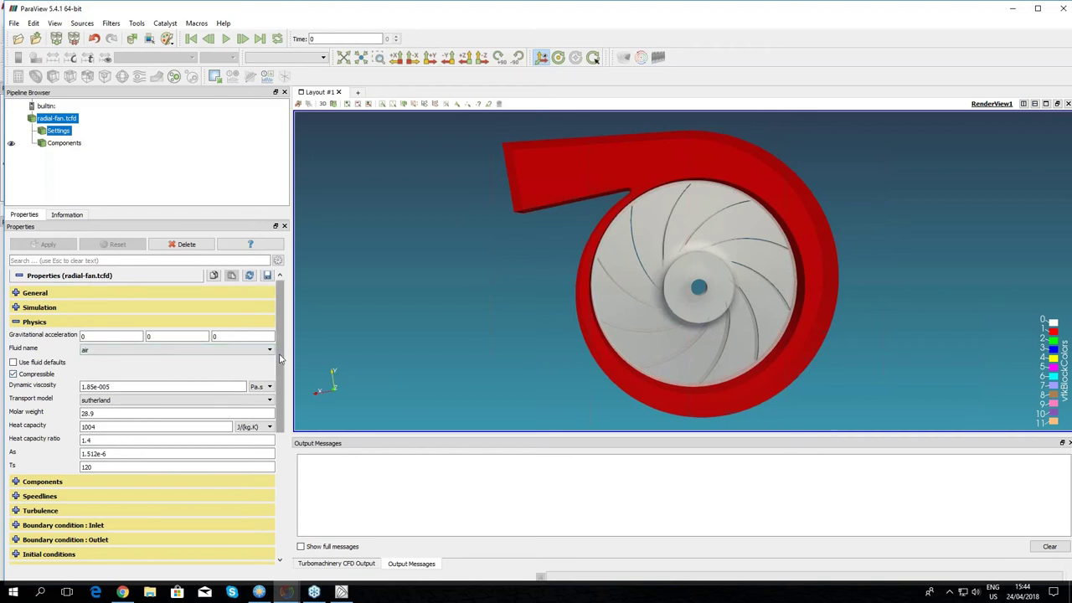
scroll(281, 358, down, 1)
click(137, 404)
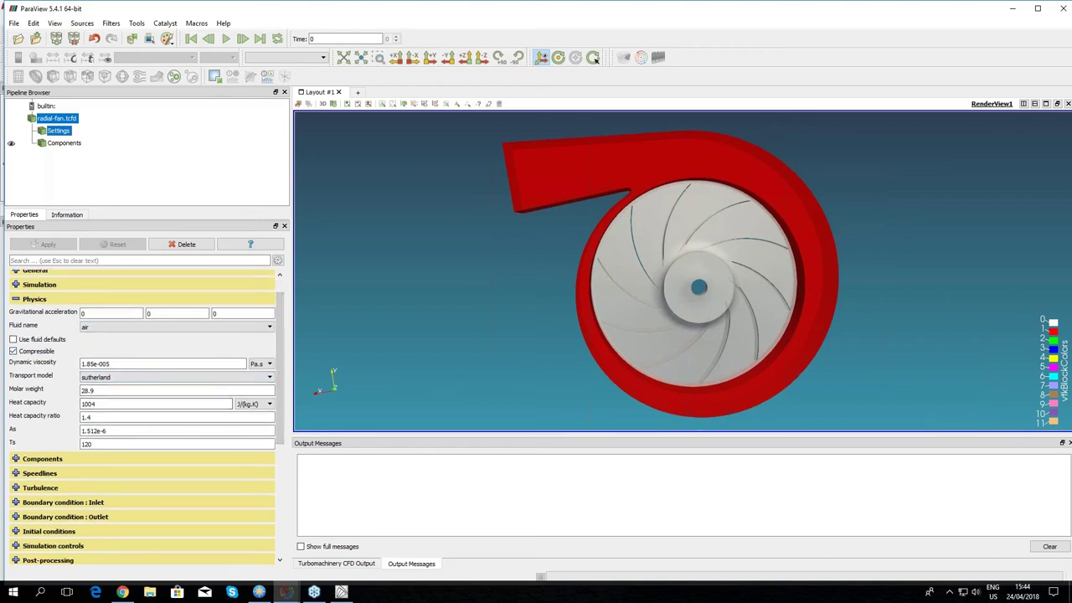
click(15, 298)
Step: Expand the Components section, widen the properties area and examine component1's geometry source options, keeping Directory with STL files
click(15, 313)
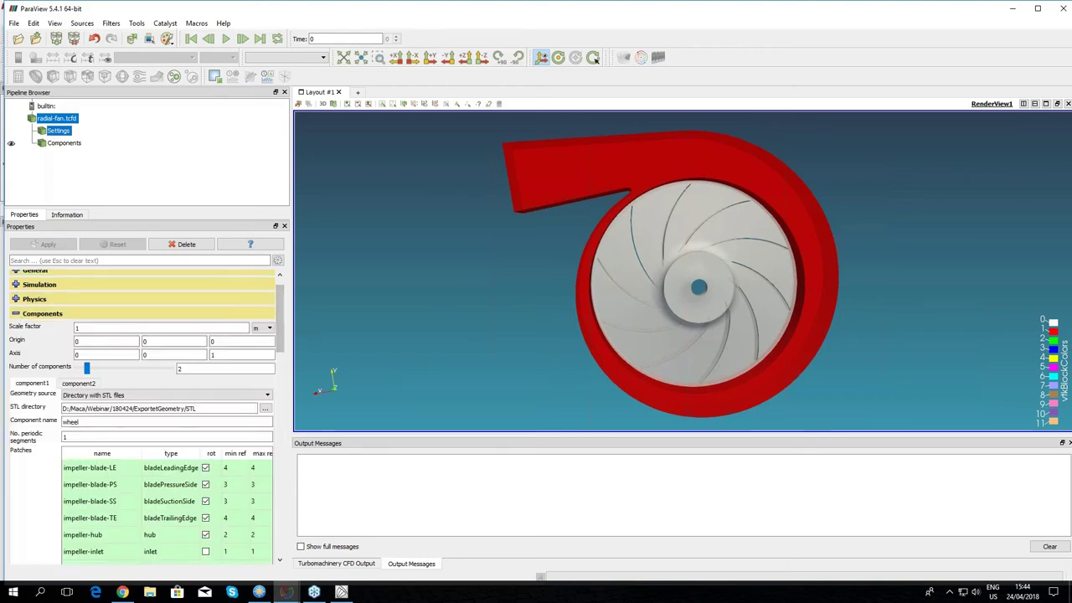
drag(291, 319, 422, 319)
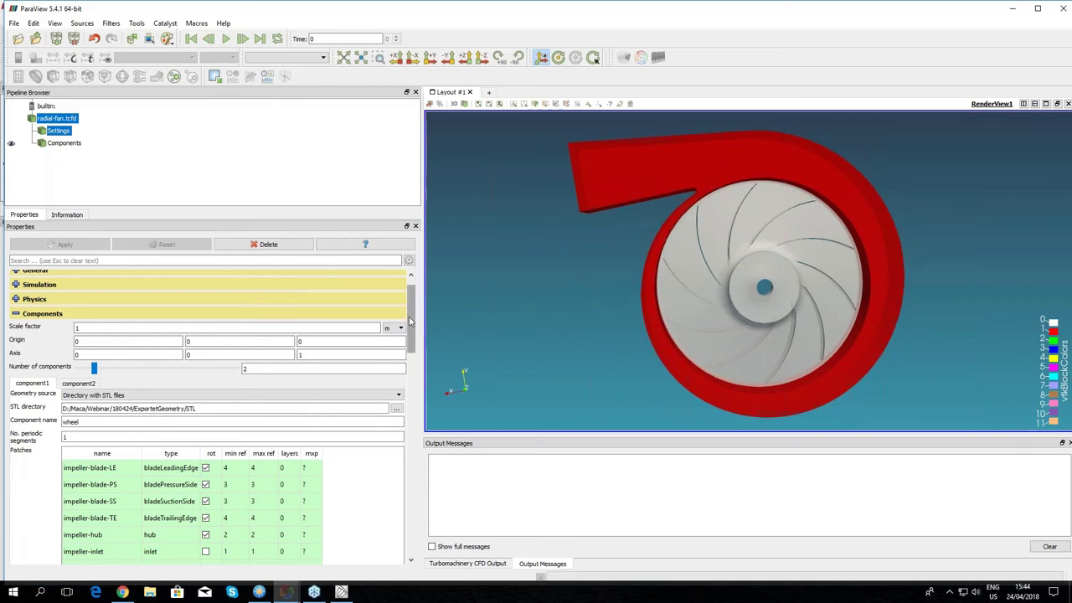
scroll(411, 360, down, 3)
drag(410, 360, 410, 353)
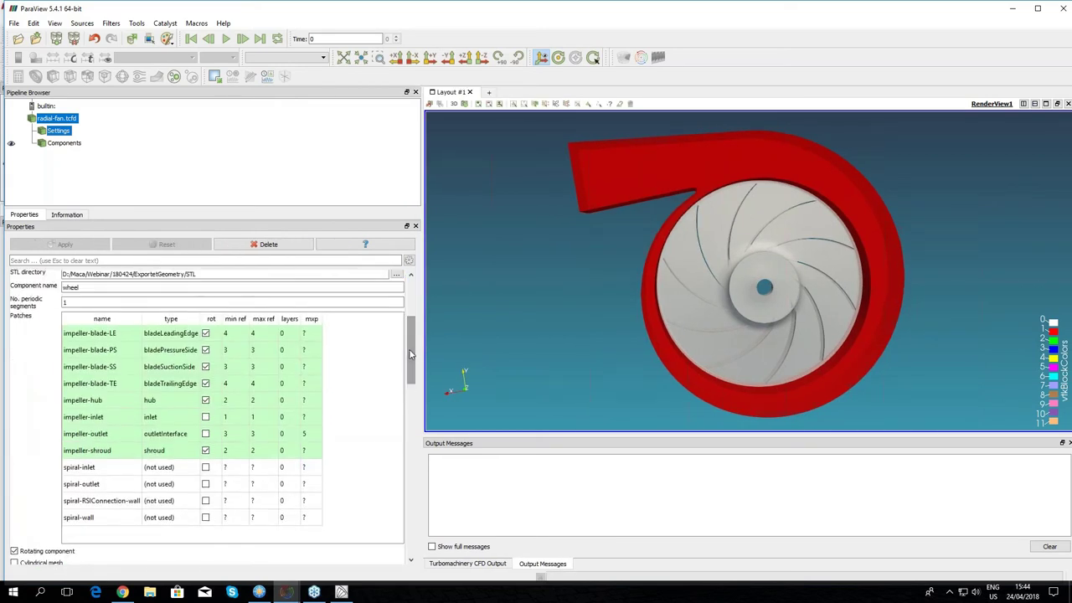
scroll(410, 360, up, 3)
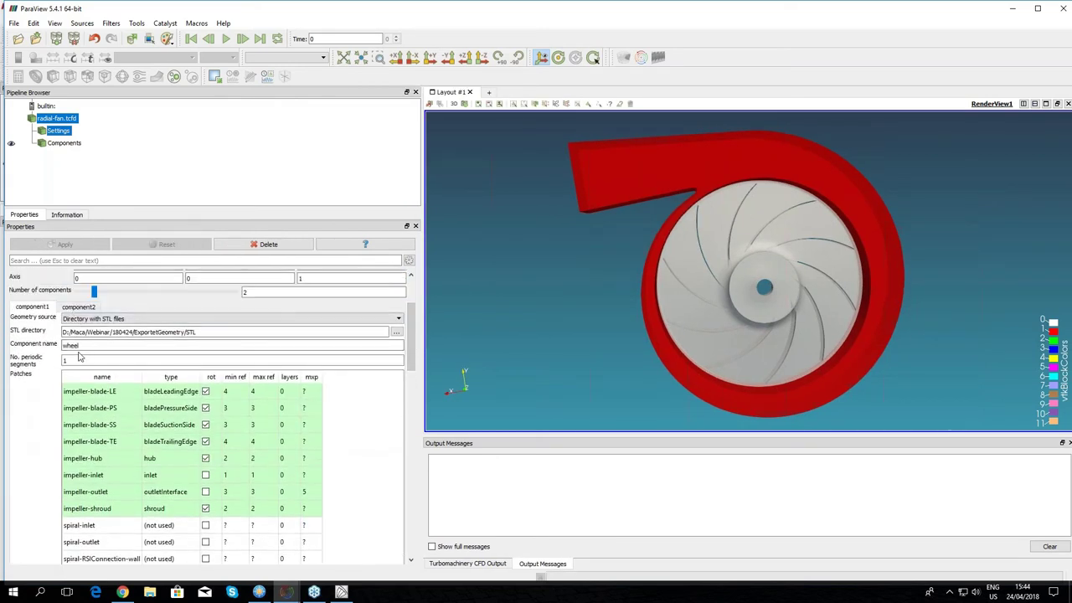
click(186, 321)
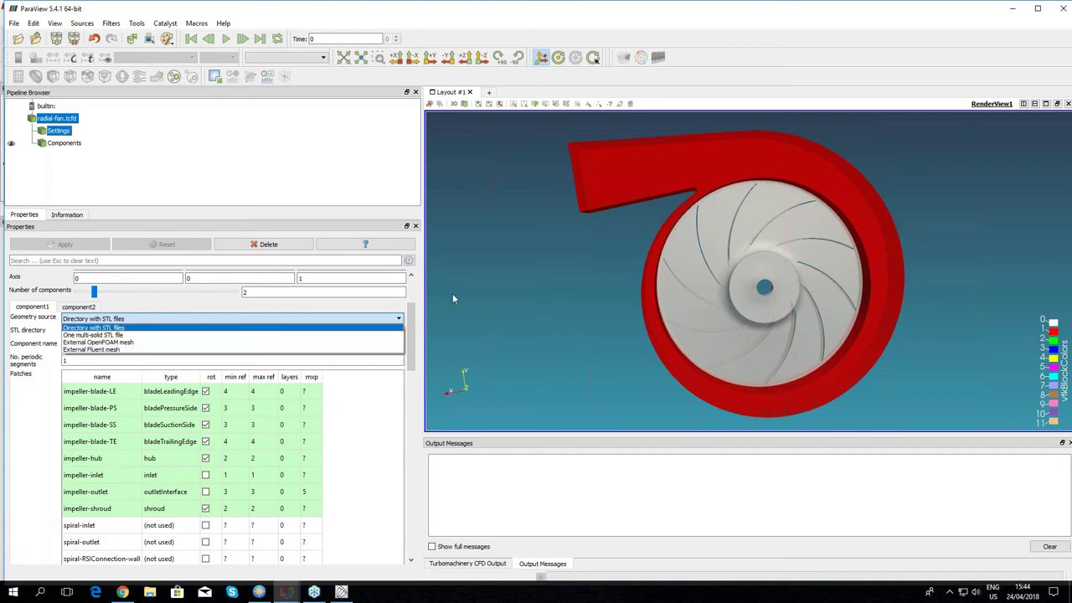
click(100, 328)
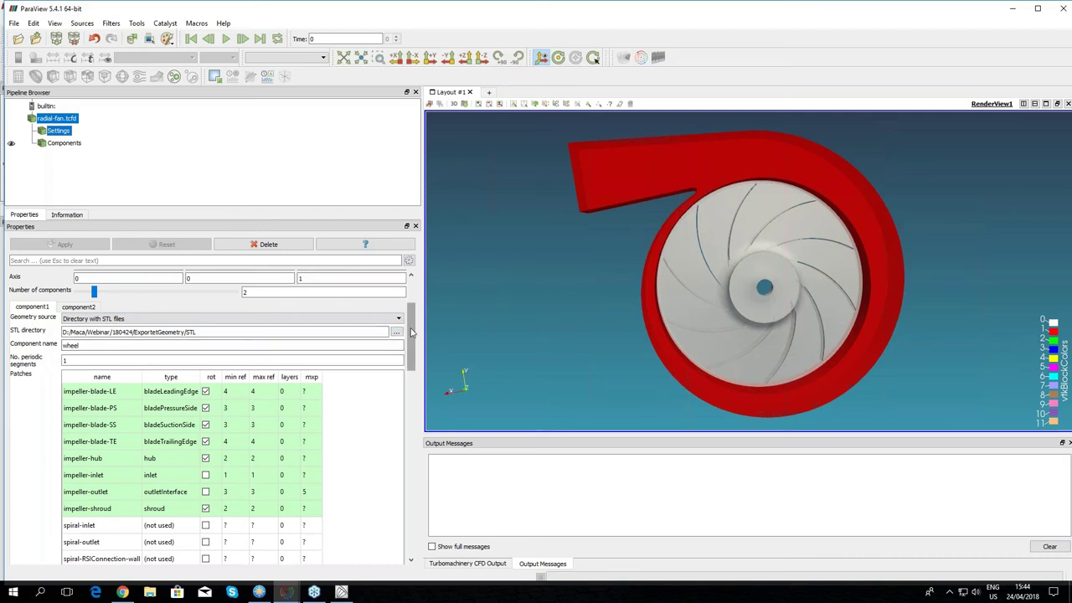
Step: Examine the patch types, rotation flags and refinement levels of the wheel component against the fan geometry
drag(410, 331, 411, 383)
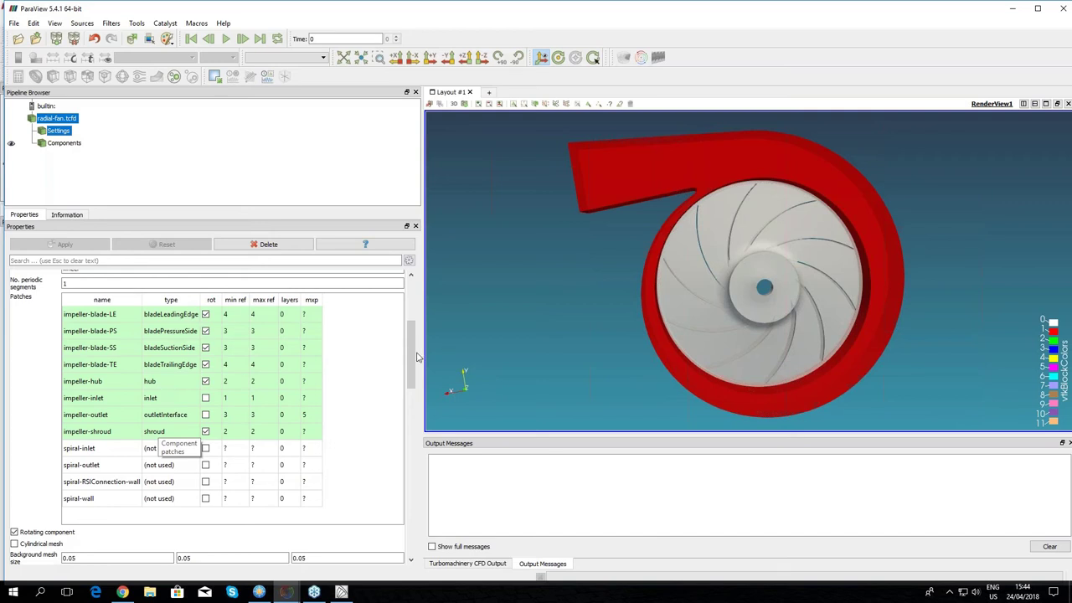
scroll(411, 360, down, 1)
scroll(307, 376, up, 1)
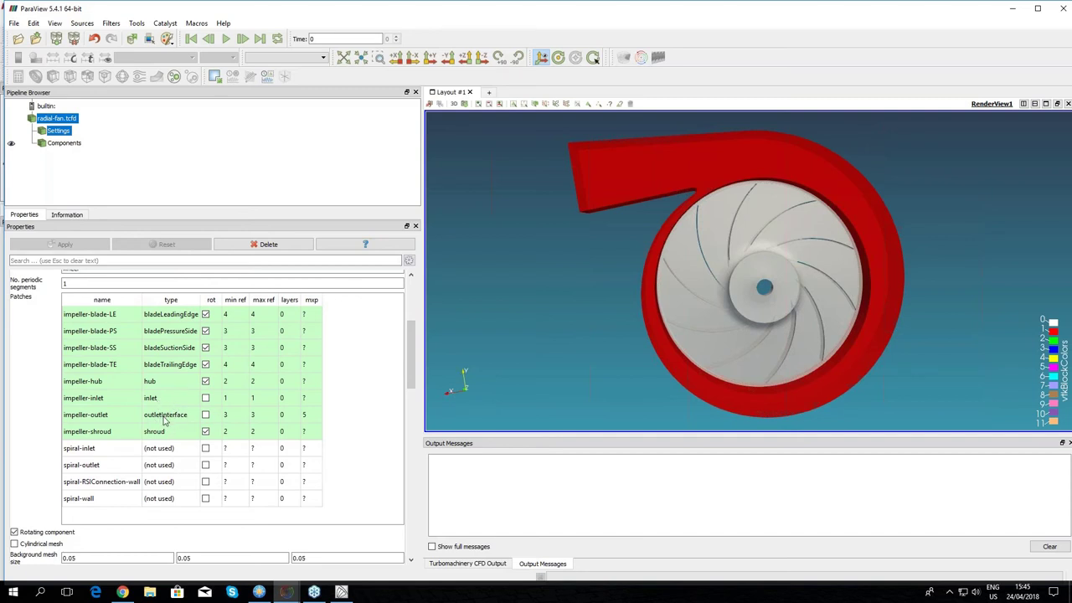
scroll(410, 352, up, 1)
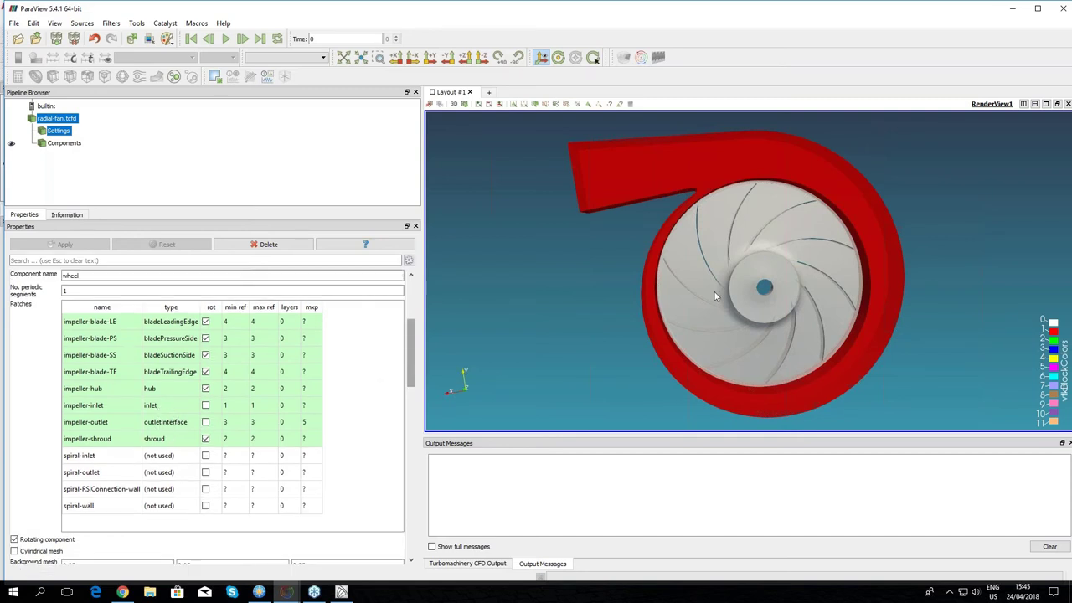
drag(681, 292, 763, 210)
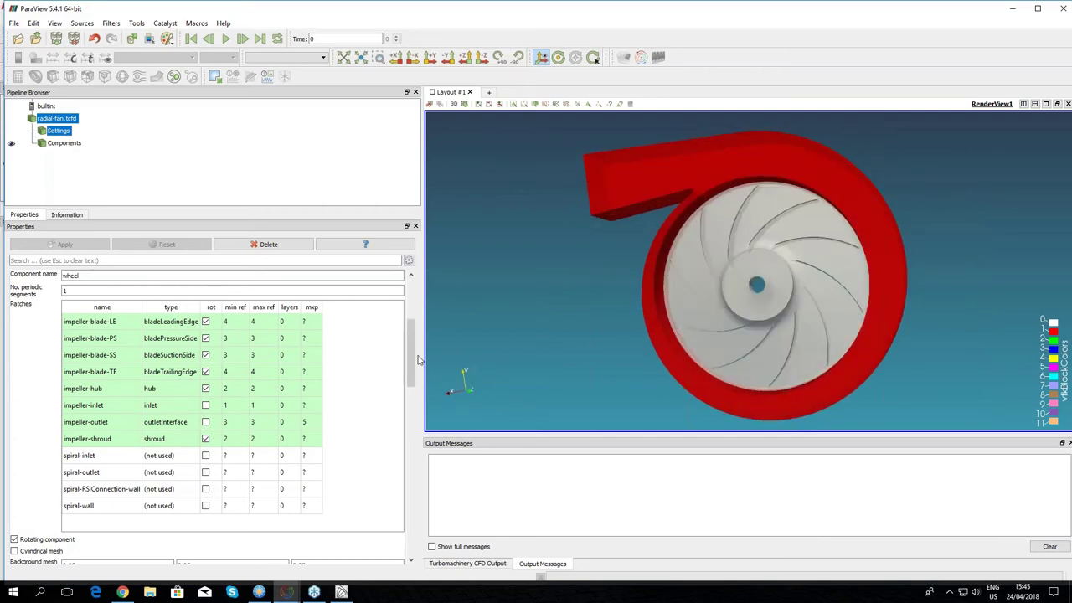
scroll(411, 359, down, 2)
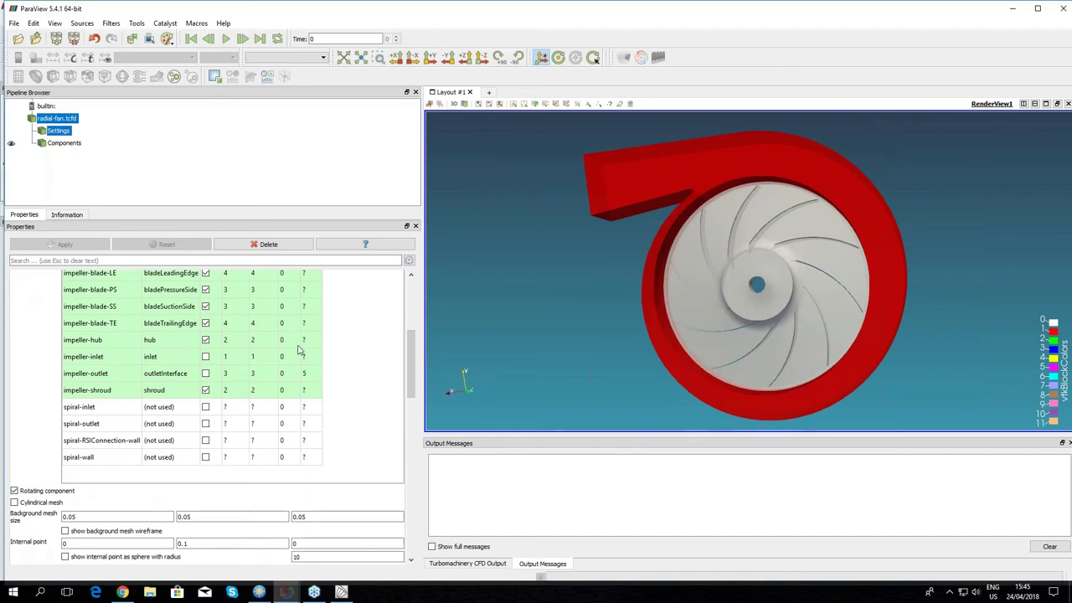
scroll(414, 345, up, 2)
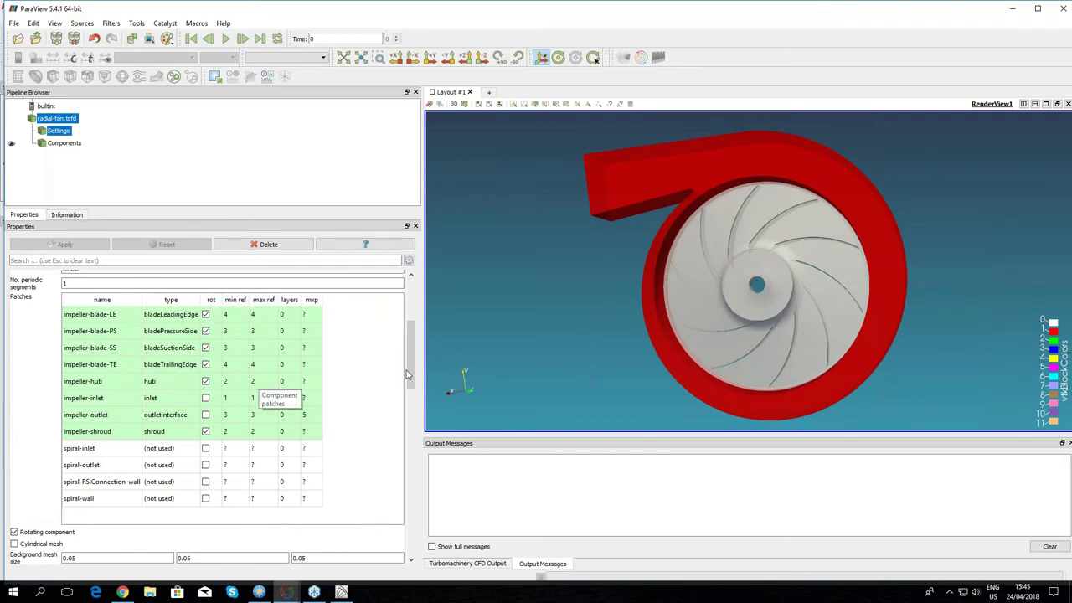
Step: View the impeller blades up close and examine the wheel patches' layers and mxp values
drag(599, 321, 736, 308)
scroll(709, 330, up, 3)
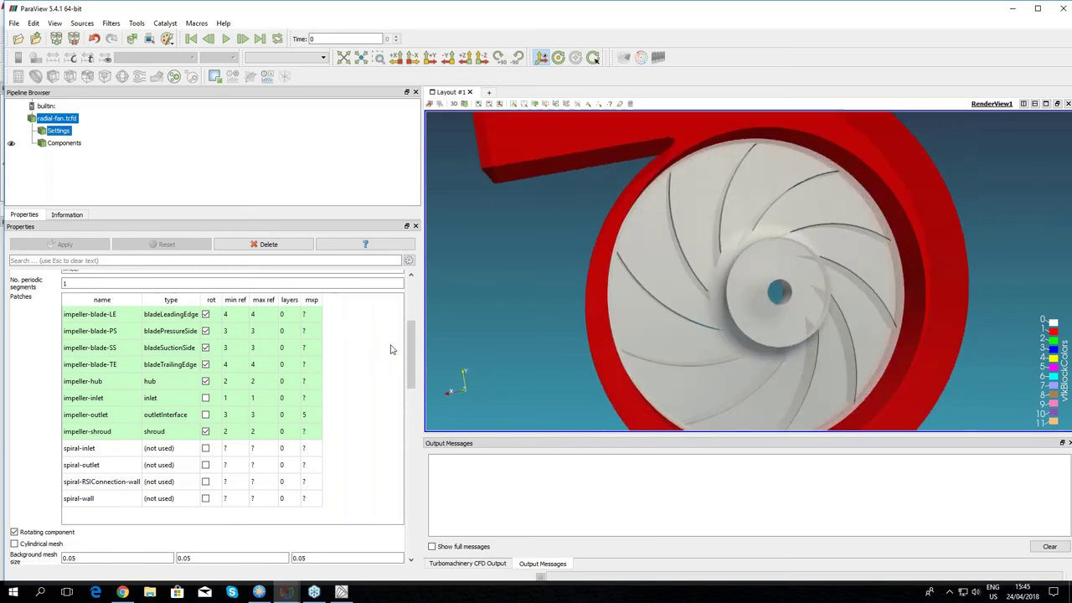
scroll(408, 354, down, 1)
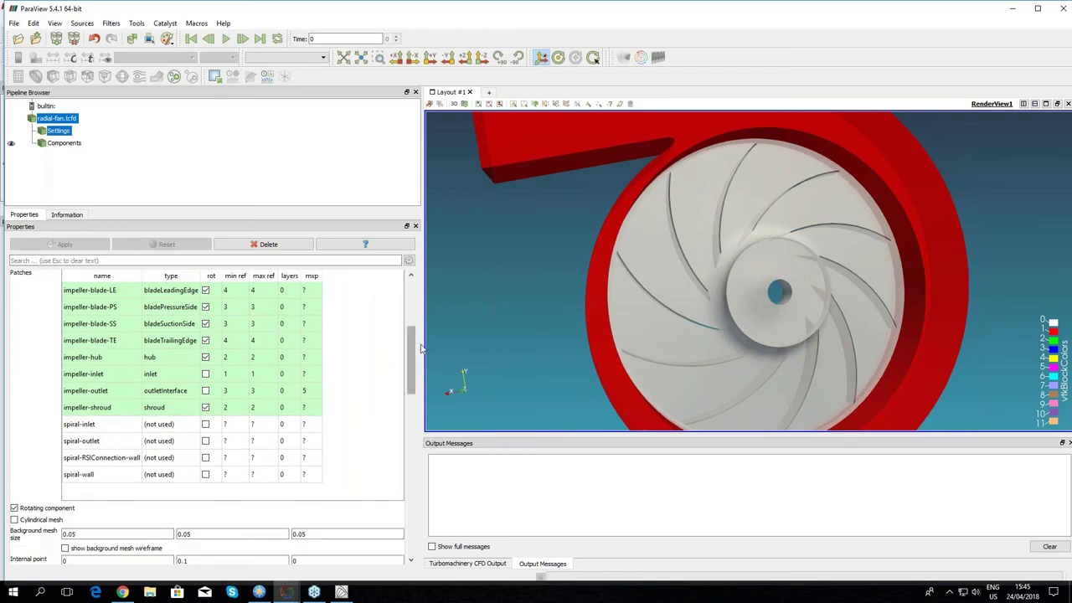
scroll(415, 350, up, 2)
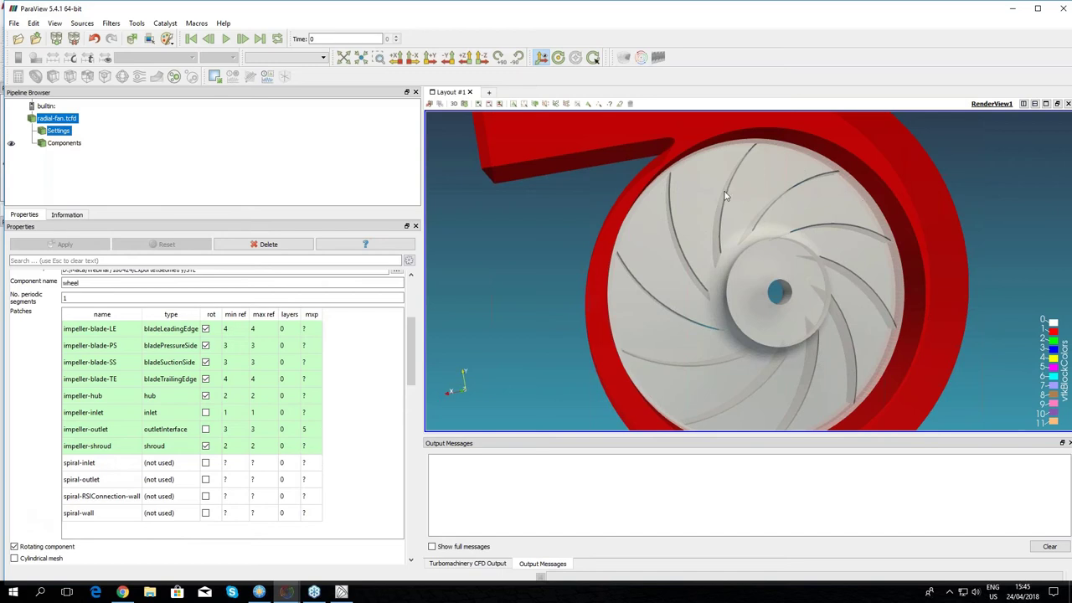
scroll(698, 242, up, 1)
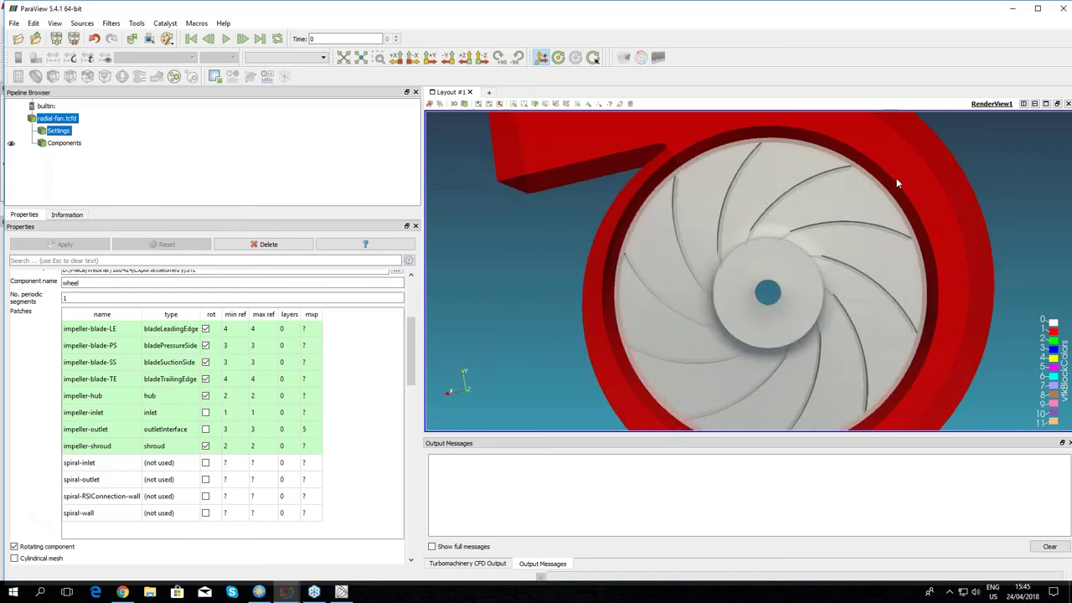
scroll(404, 357, down, 1)
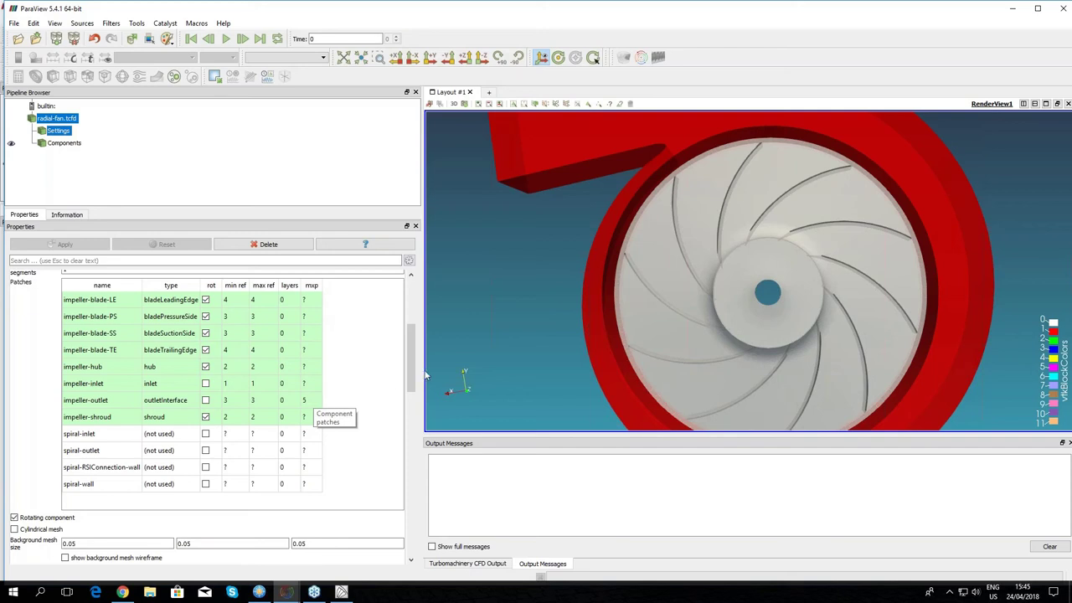
Step: Set the mxp value of the wheel component's impeller-outlet patch to 0
drag(414, 374, 383, 394)
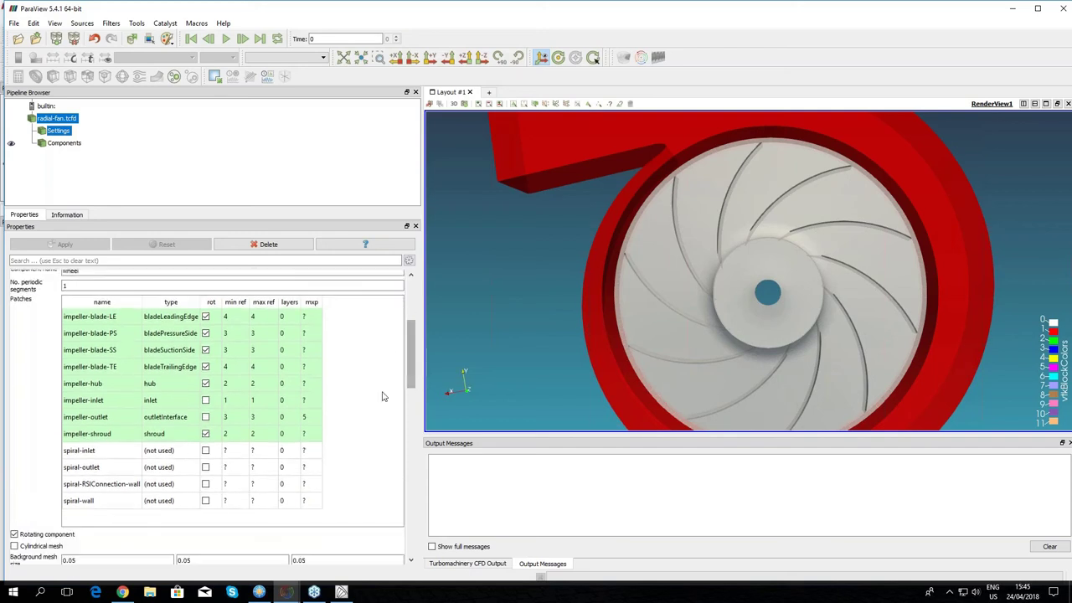
scroll(385, 400, down, 1)
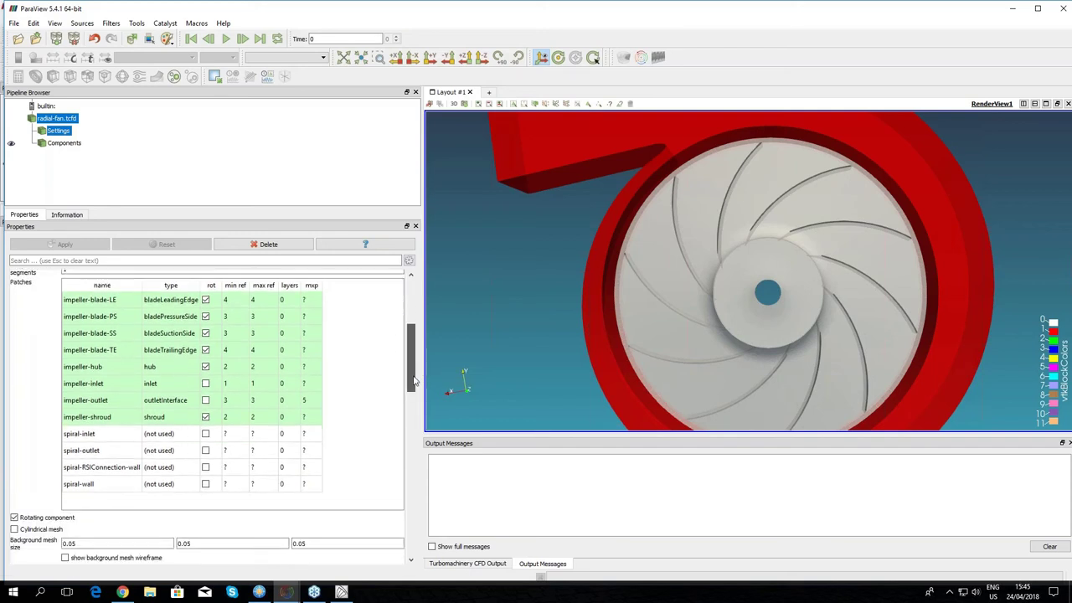
scroll(312, 429, up, 2)
double_click(310, 430)
text(0)
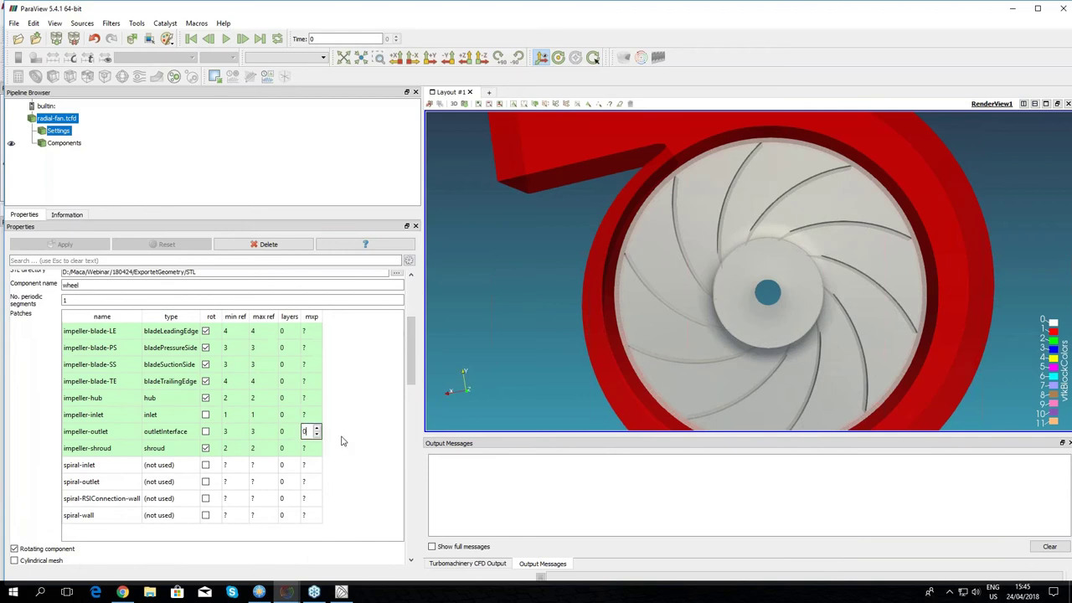
key(Return)
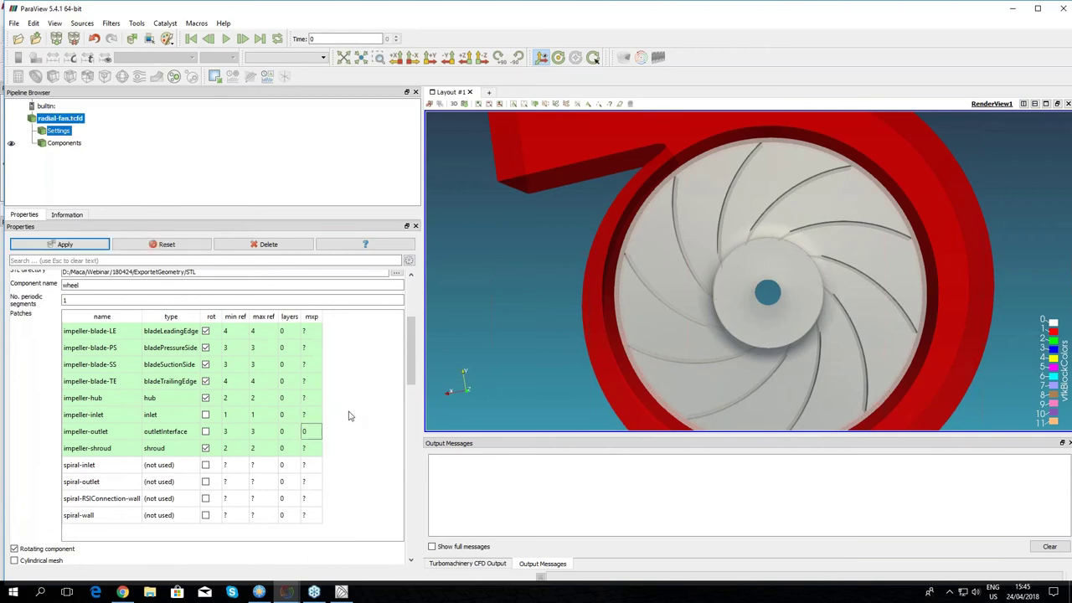
double_click(306, 431)
click(344, 343)
Step: Examine the wheel component's background mesh size and internal point coordinates against the impeller geometry
drag(413, 346, 411, 400)
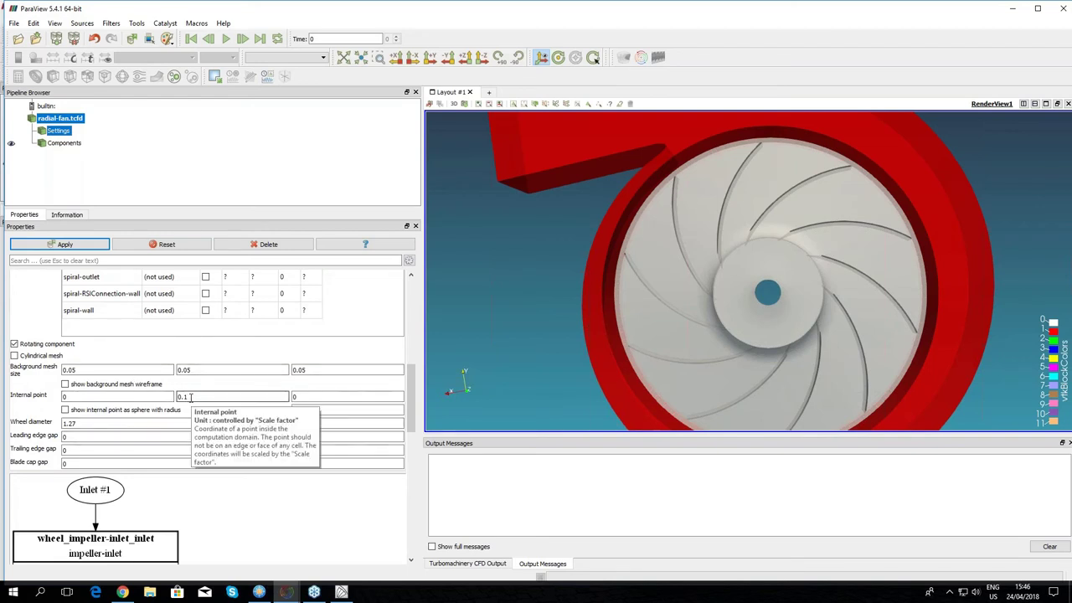
double_click(70, 369)
key(Tab)
key(Tab)
click(227, 368)
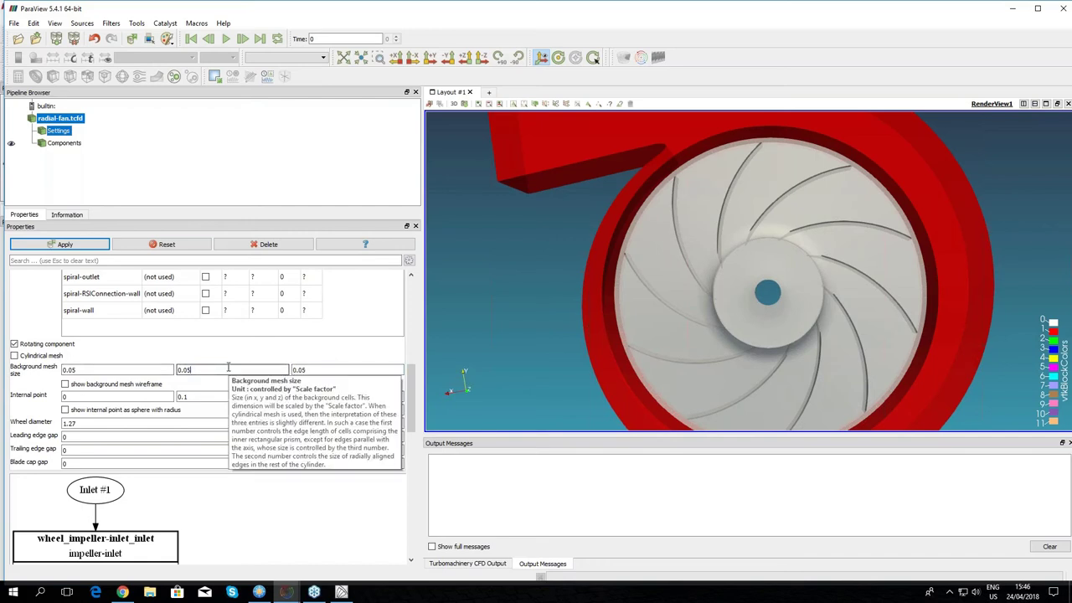
click(118, 394)
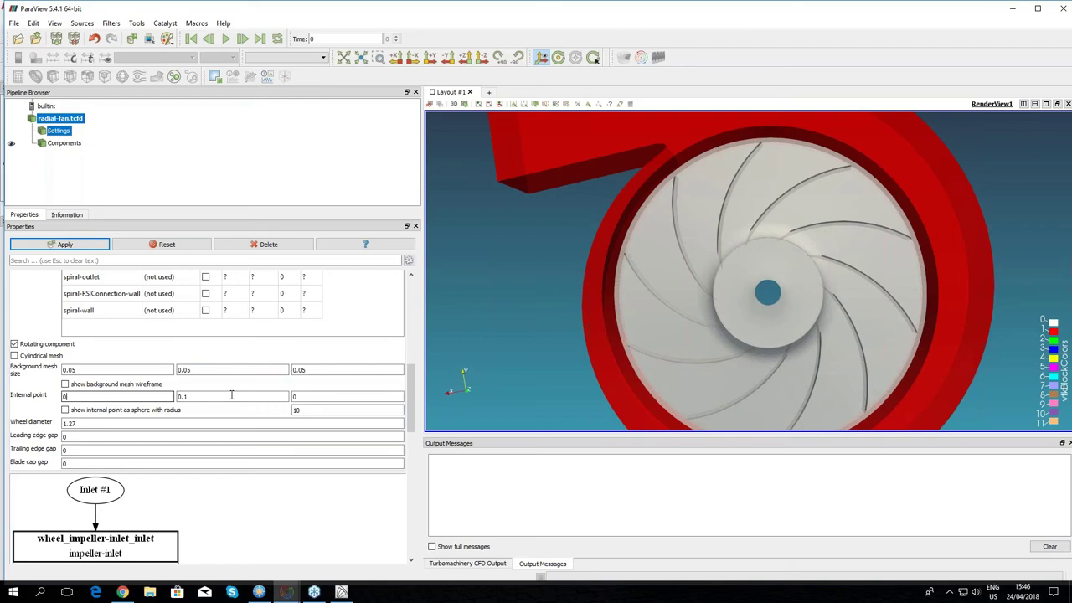
drag(684, 293, 729, 320)
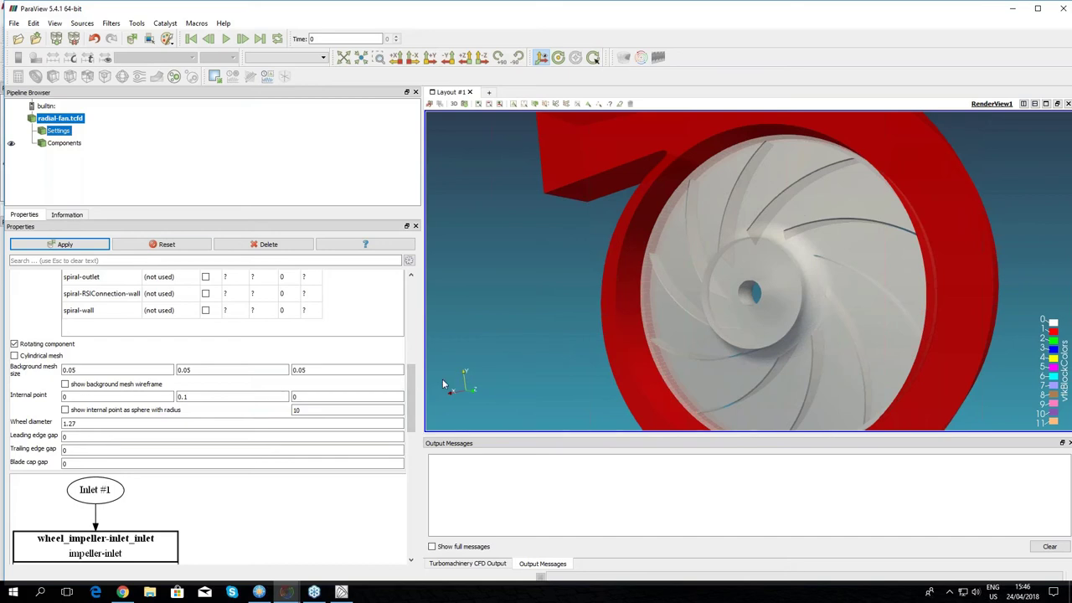
scroll(411, 382, up, 1)
scroll(412, 382, down, 2)
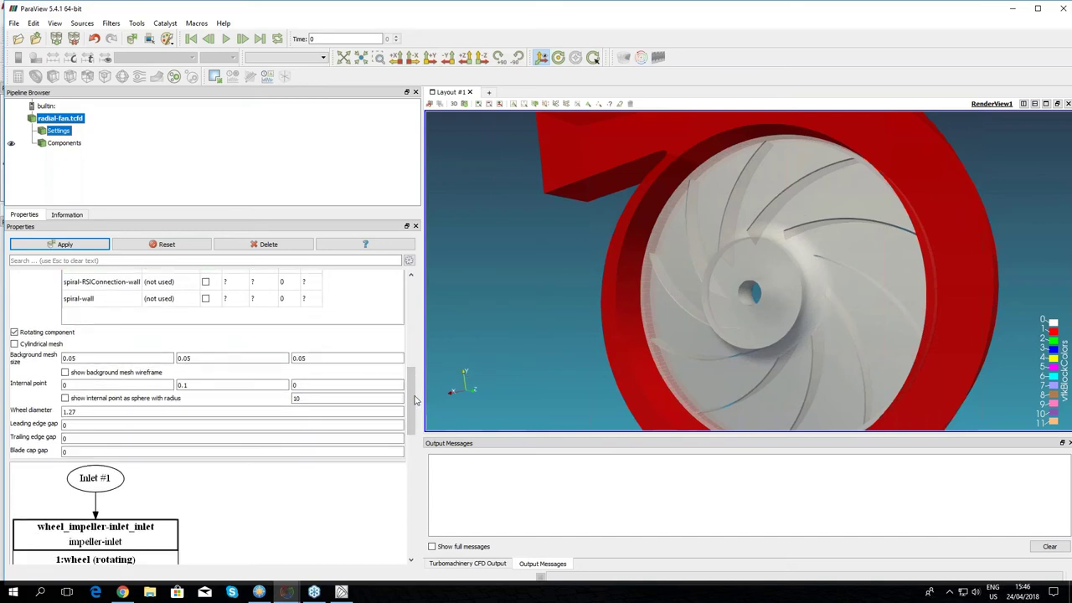
Step: Examine the component graph linking the inlet, rotating wheel, spiral and outlet through their interfaces
scroll(416, 404, down, 2)
drag(416, 404, 415, 447)
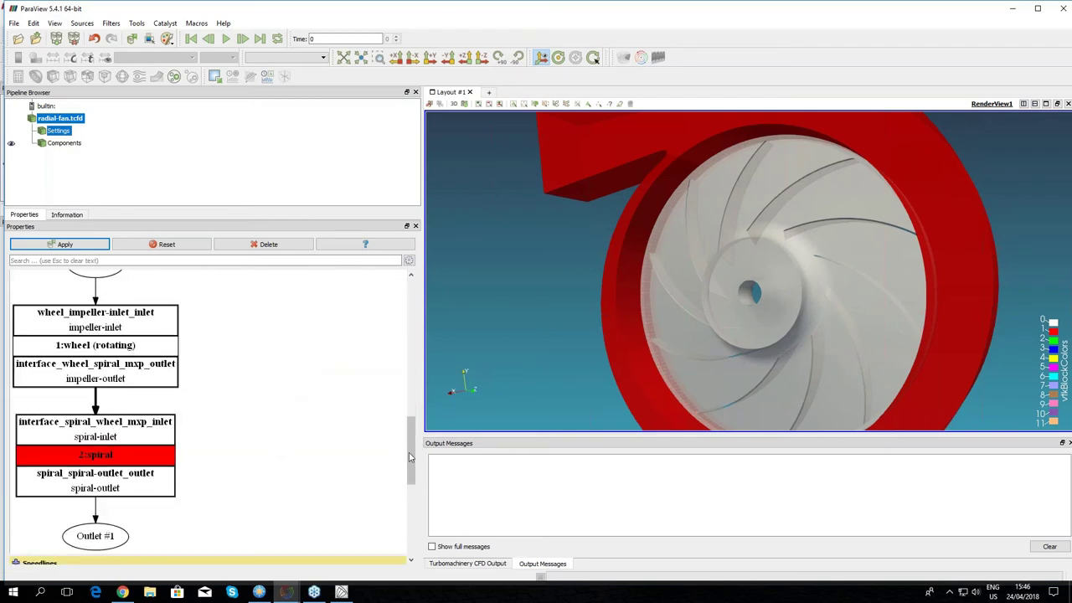
scroll(410, 452, up, 1)
scroll(410, 453, down, 1)
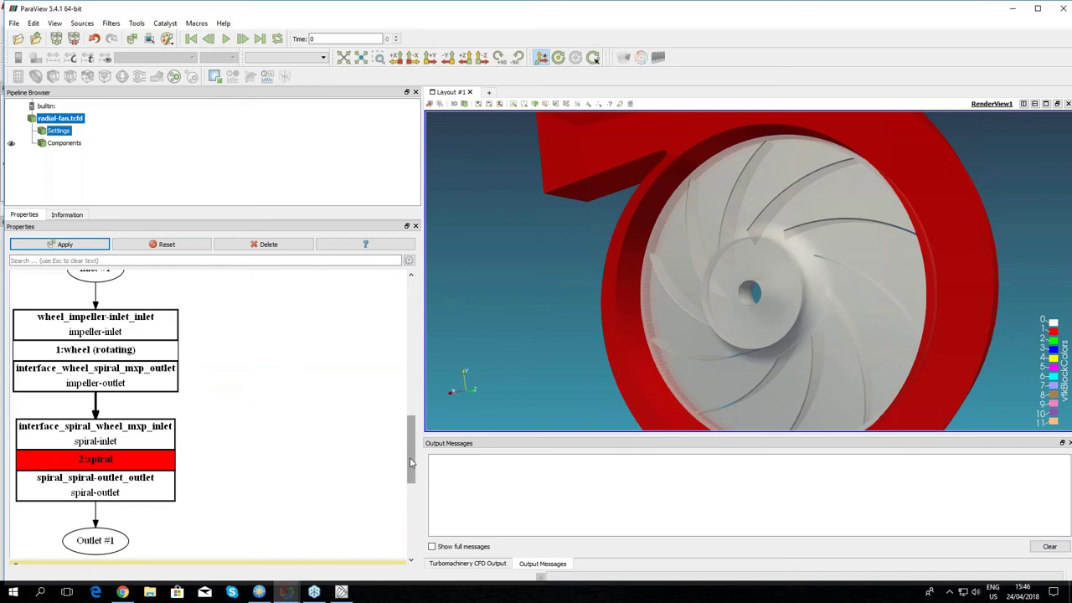
scroll(416, 477, up, 2)
scroll(416, 486, down, 8)
scroll(416, 491, down, 3)
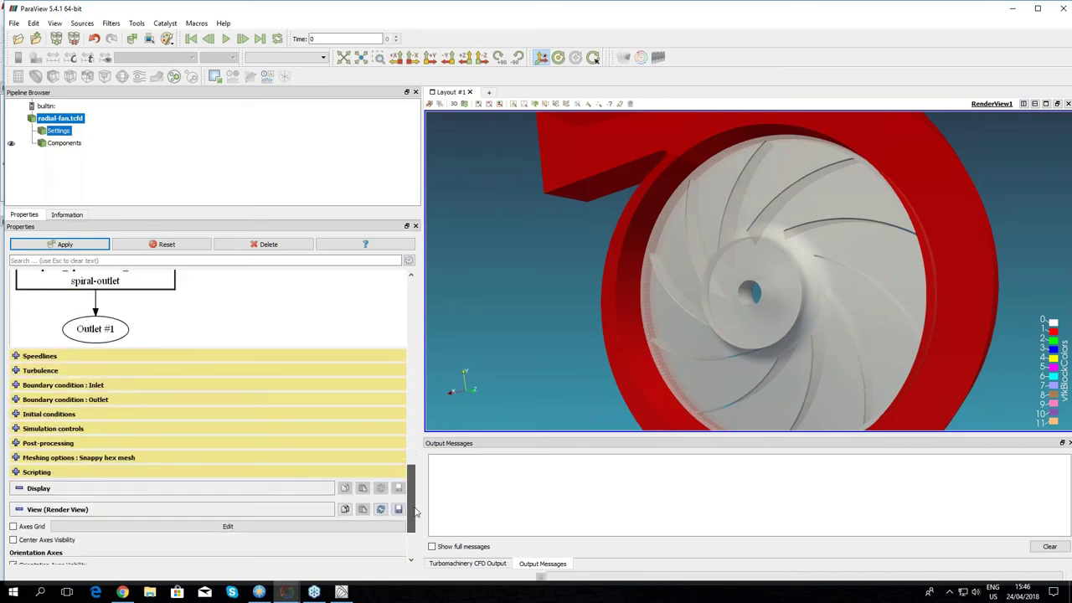
Step: Expand the Speedlines section and examine the rotation speed, number of speedline points and iterations per point
click(40, 357)
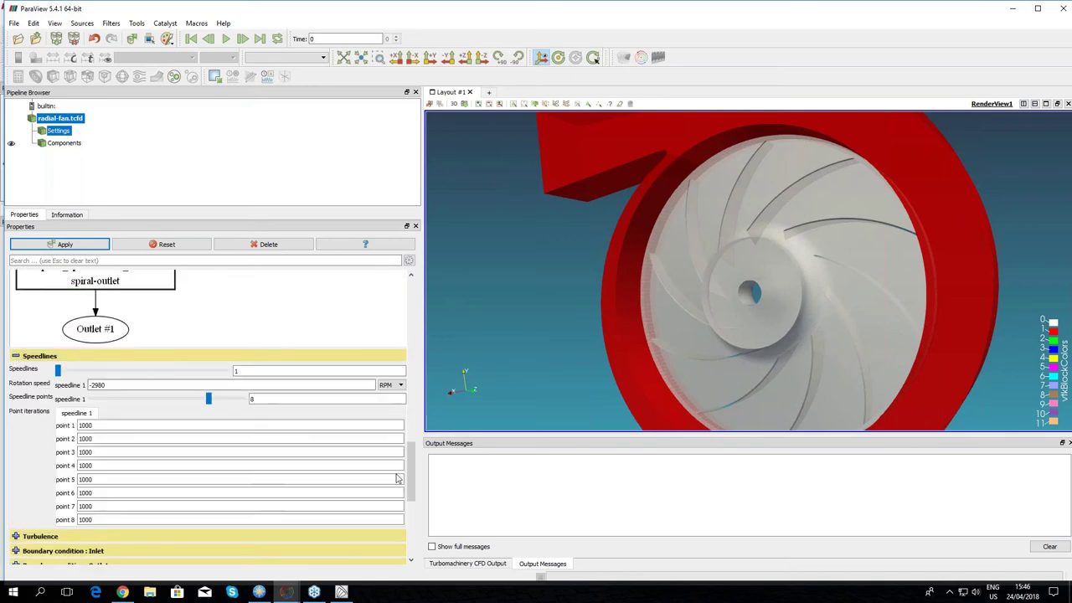
scroll(410, 483, down, 1)
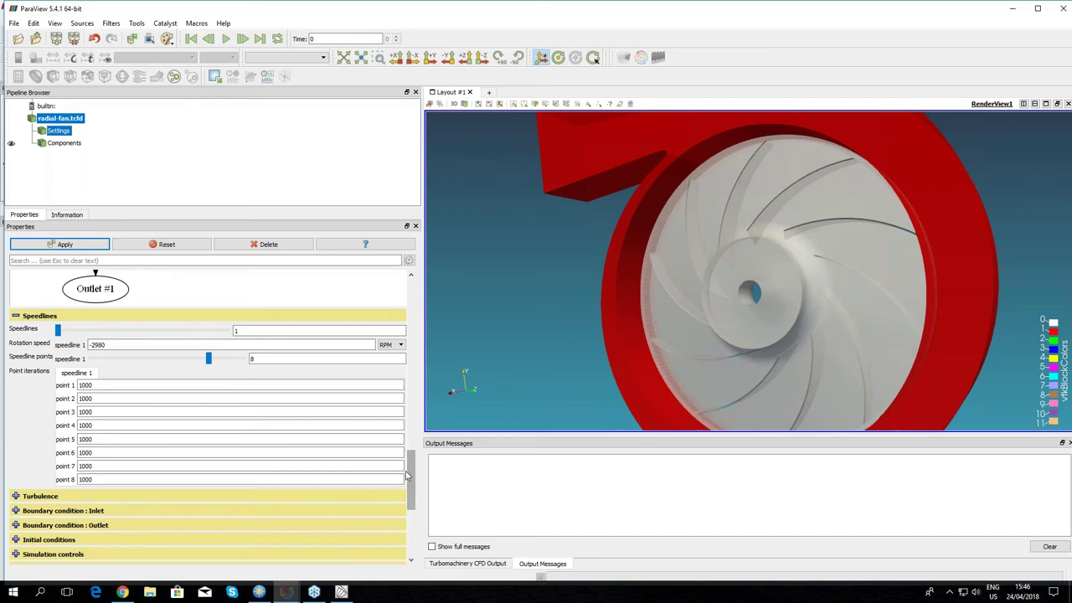
double_click(97, 344)
click(99, 344)
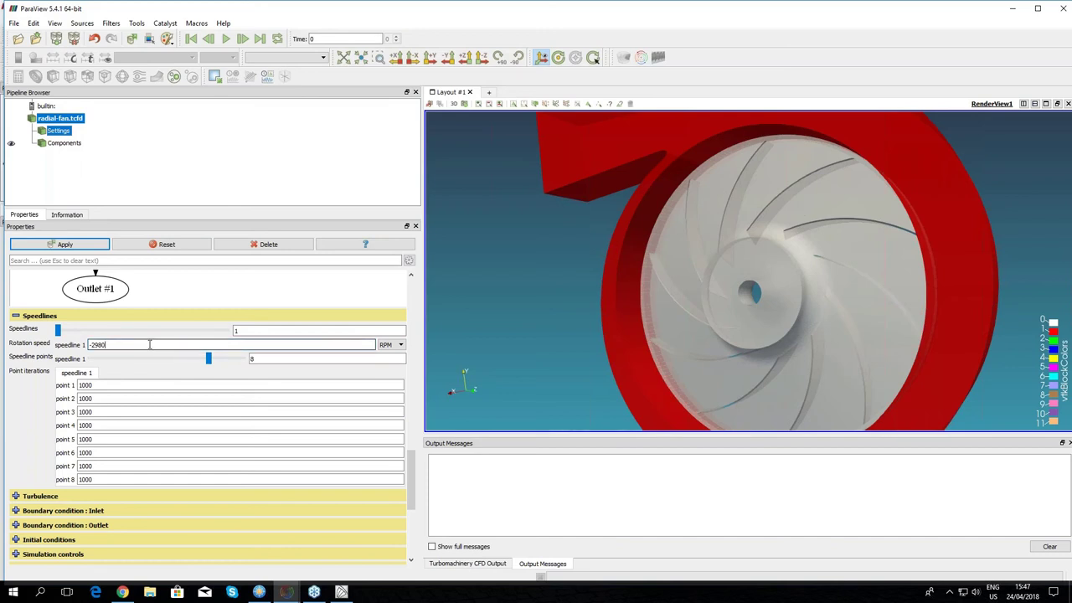
mouse_move(412, 474)
mouse_down()
mouse_move(412, 432)
mouse_move(412, 466)
mouse_up()
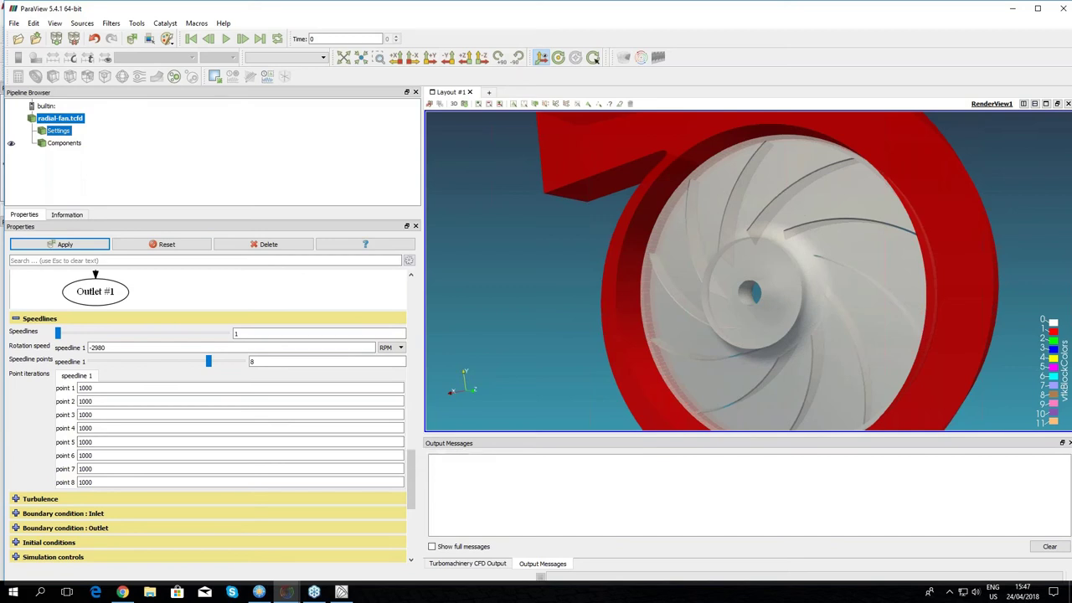
mouse_move(408, 467)
mouse_down()
mouse_move(410, 457)
mouse_move(409, 479)
mouse_up()
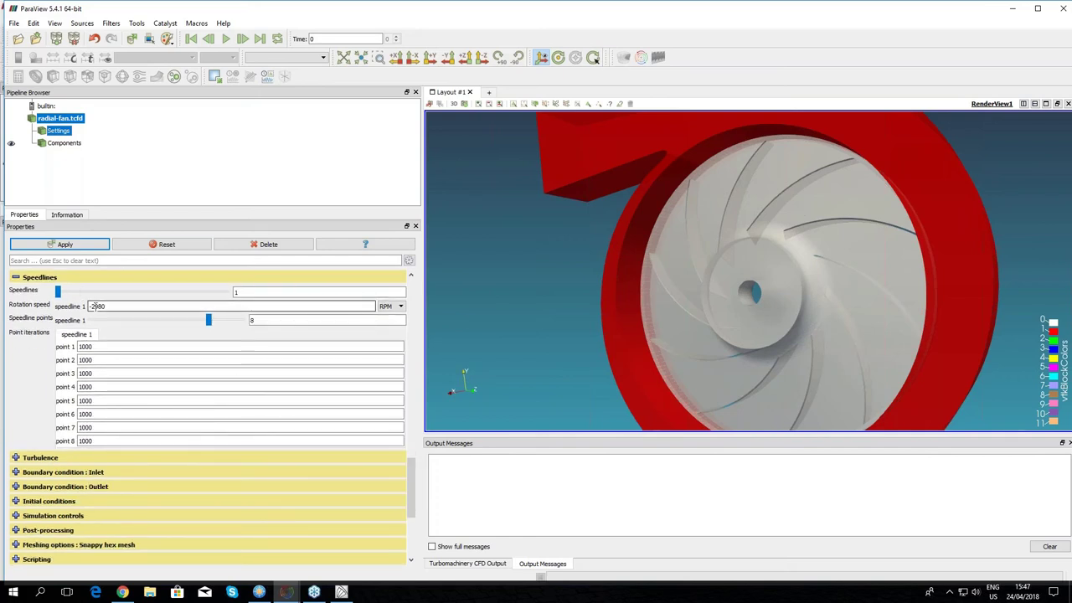
scroll(407, 477, down, 1)
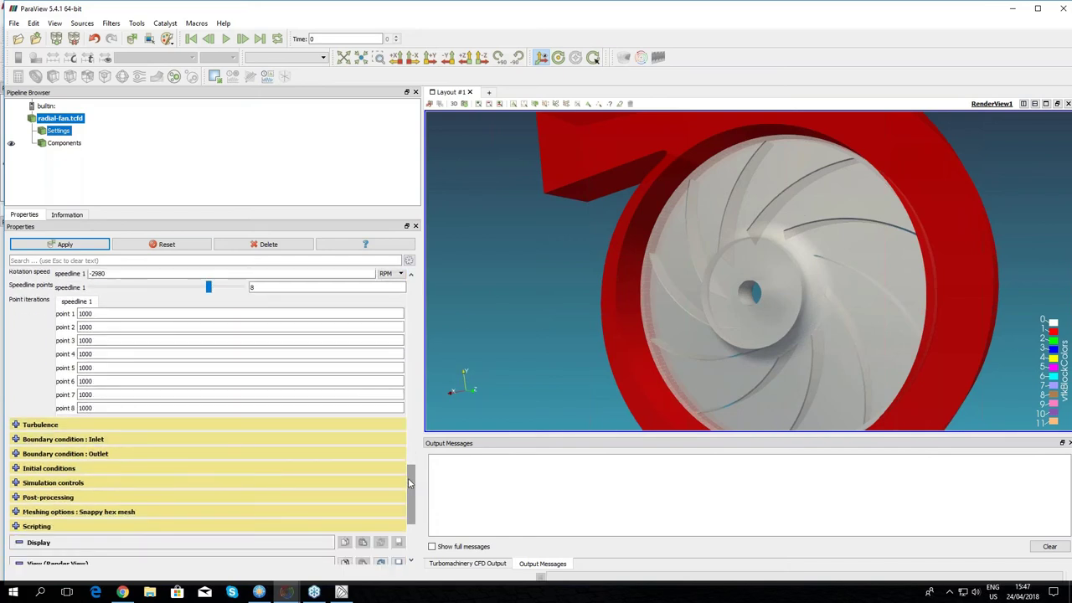
click(101, 353)
Step: Expand the Turbulence section, view the available turbulence models while keeping kOmegaSST, and collapse the section
click(22, 425)
scroll(51, 372, down, 2)
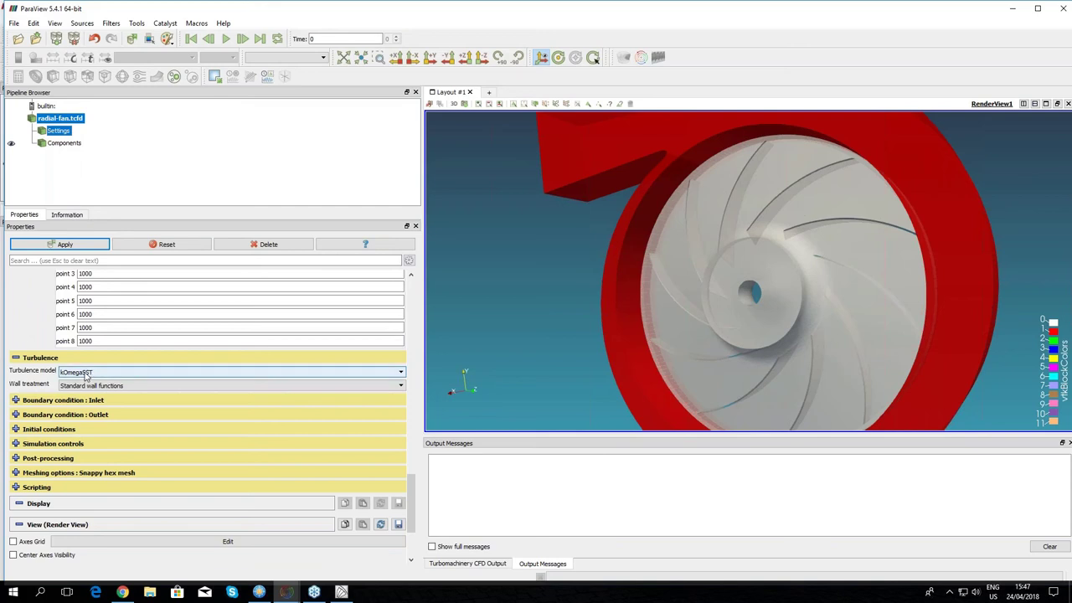
click(80, 373)
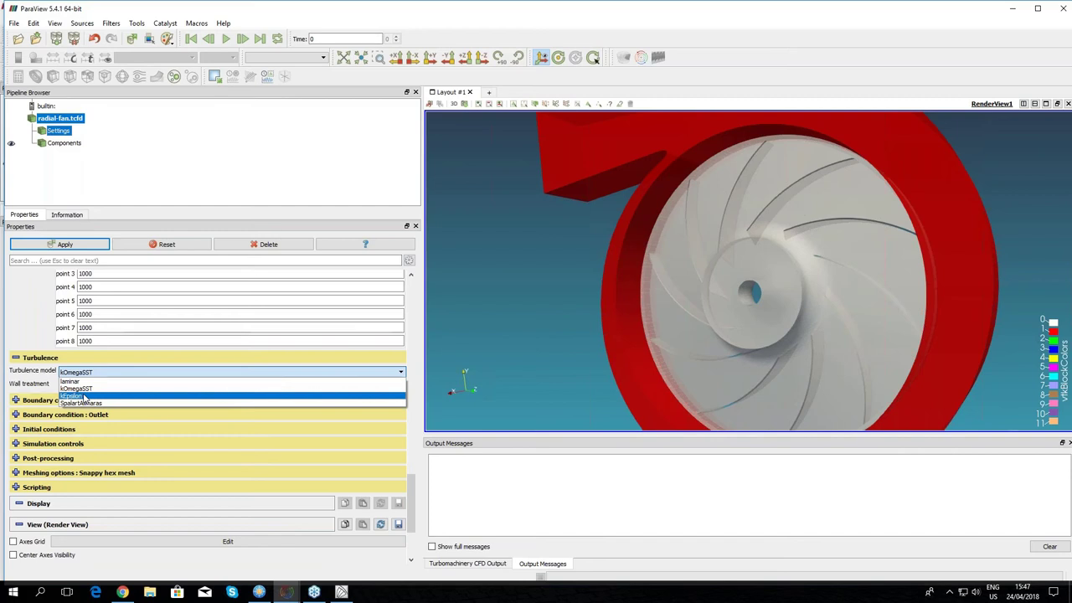
click(20, 335)
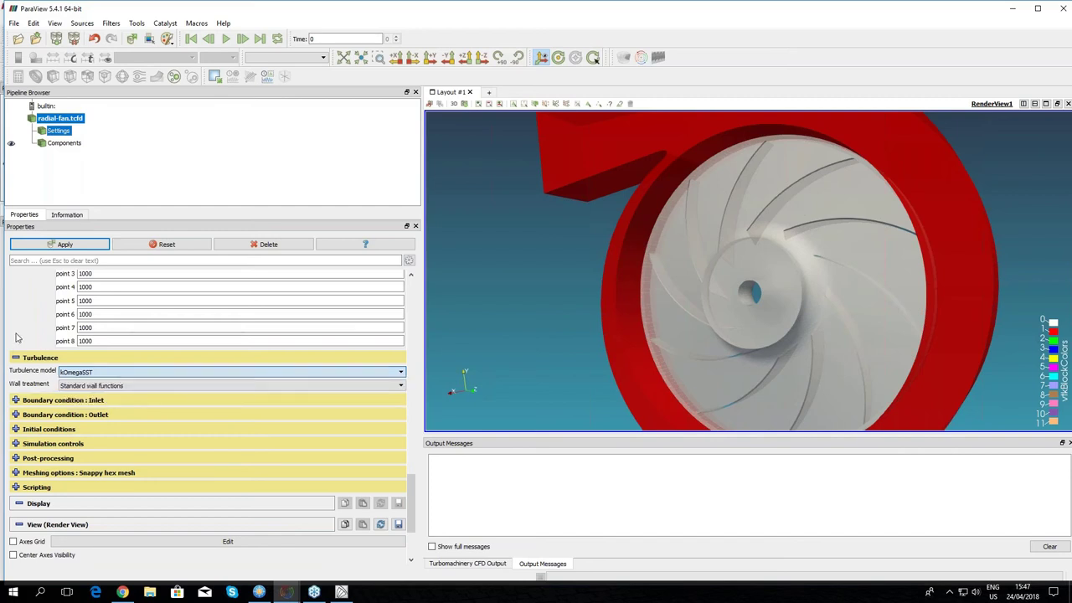
click(15, 357)
Step: Expand the inlet boundary condition, examine its total pressure and total temperature points, and collapse it
click(15, 371)
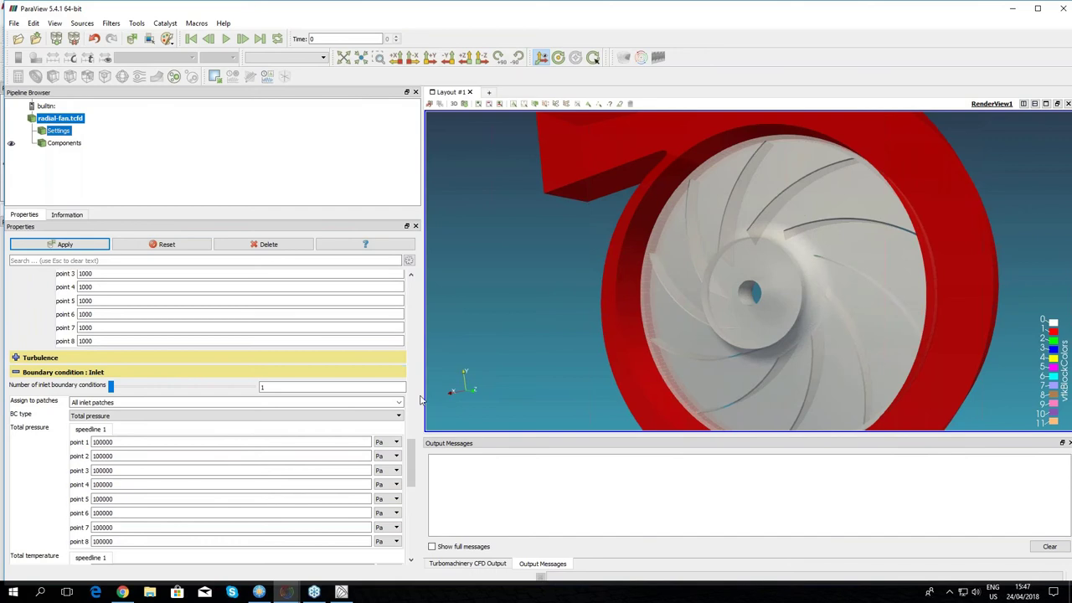
mouse_move(412, 467)
mouse_down()
mouse_move(414, 488)
mouse_move(410, 449)
mouse_move(411, 472)
mouse_up()
scroll(17, 318, up, 1)
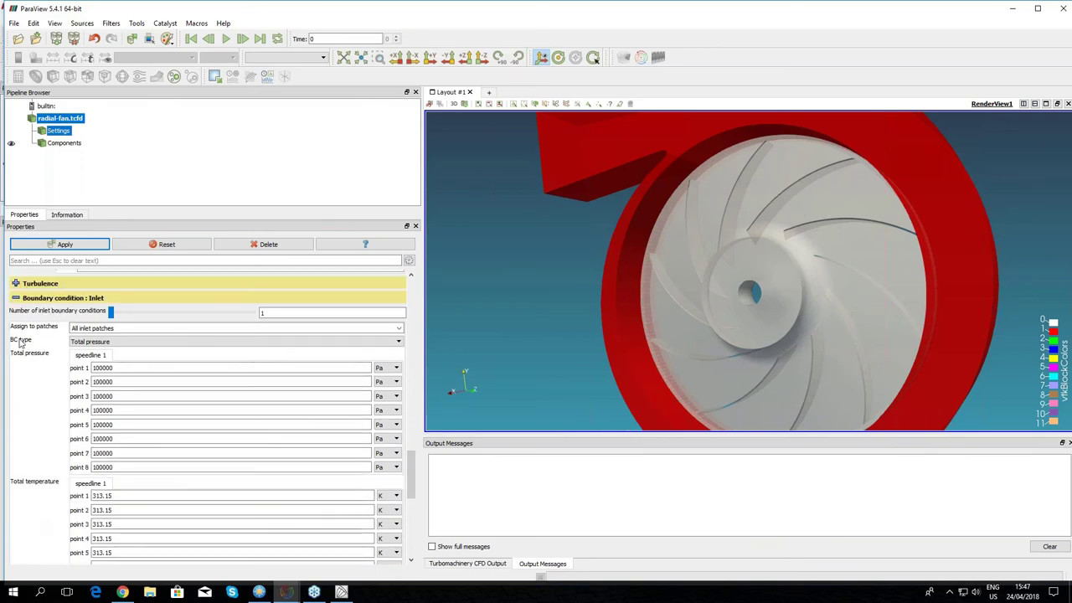
click(16, 299)
Step: Expand the outlet boundary condition and examine its type options and resistance points, keeping Outlet vent
click(16, 312)
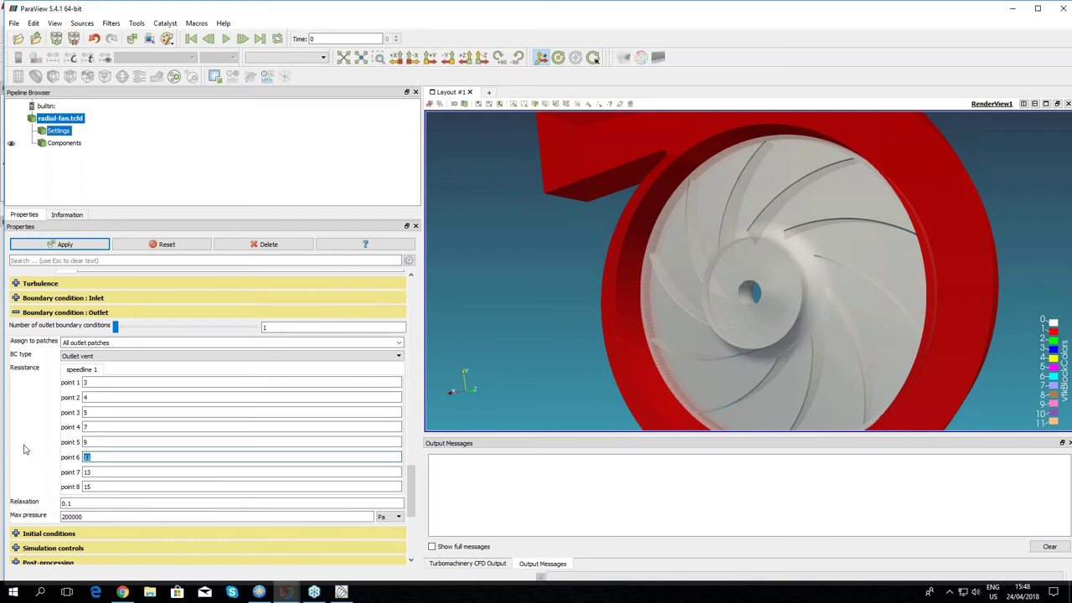
scroll(24, 456, up, 1)
scroll(28, 440, down, 1)
drag(413, 487, 413, 487)
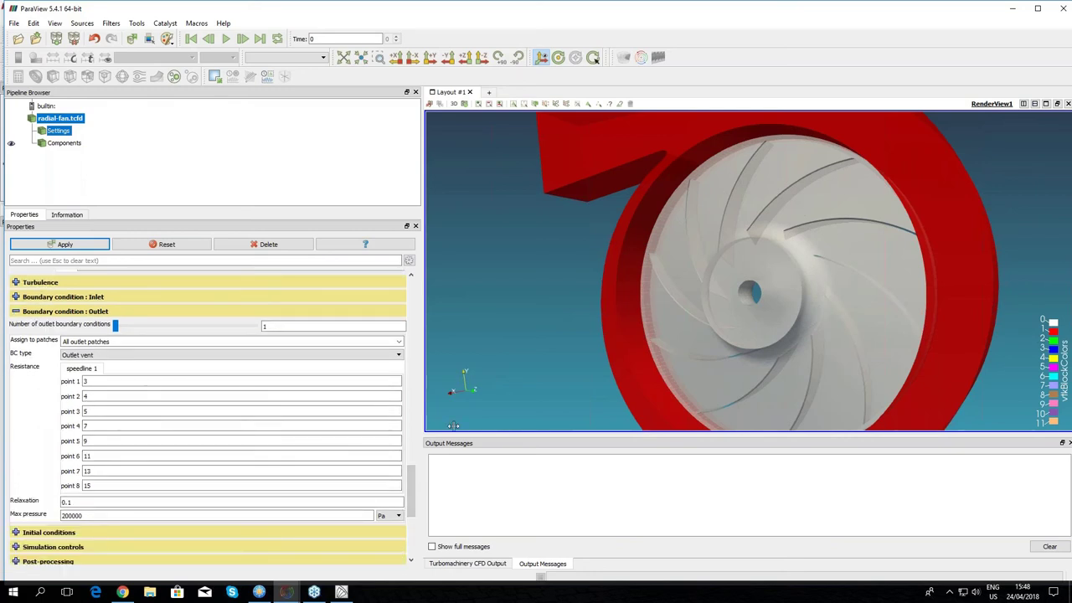
click(193, 355)
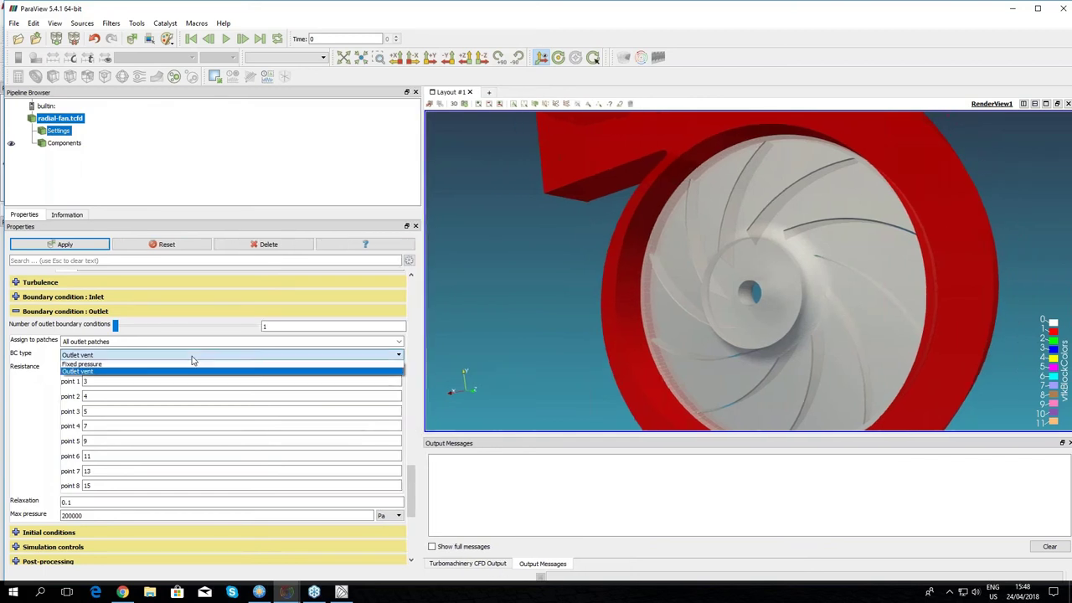
click(55, 390)
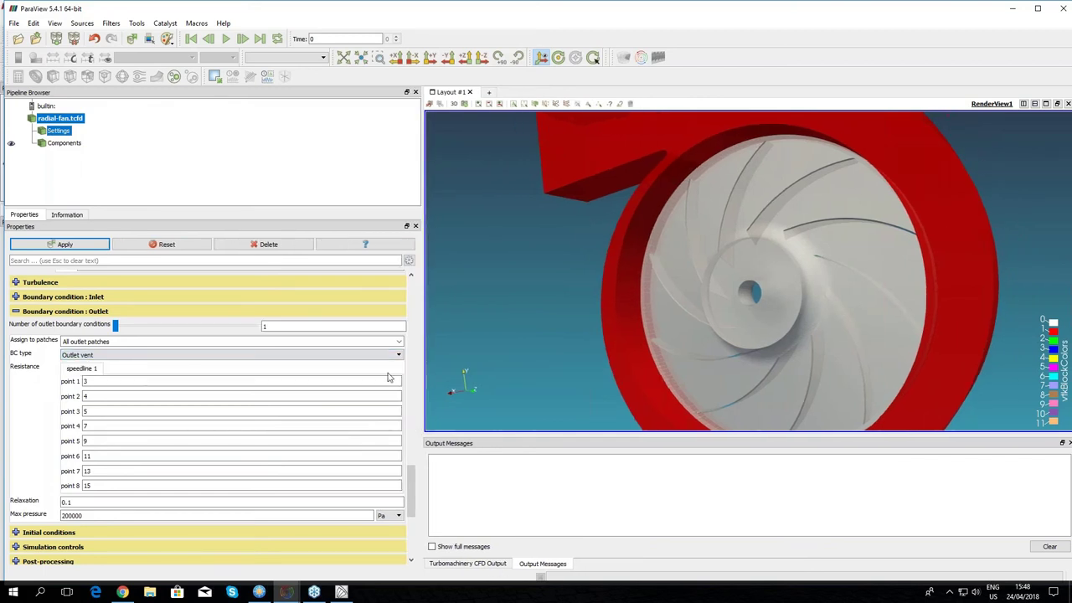
drag(410, 477, 412, 467)
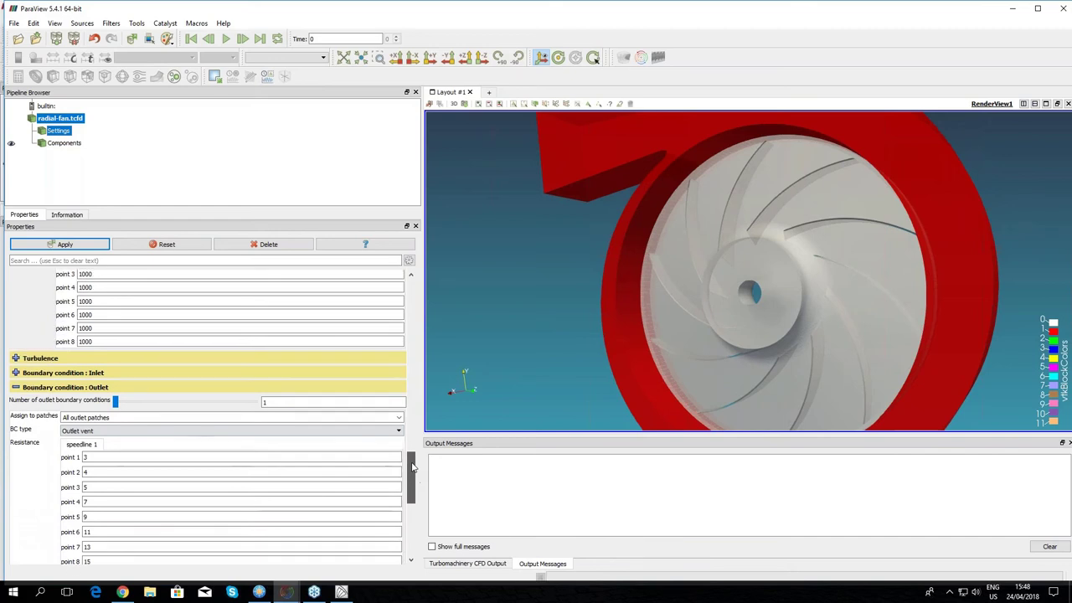
scroll(193, 410, down, 3)
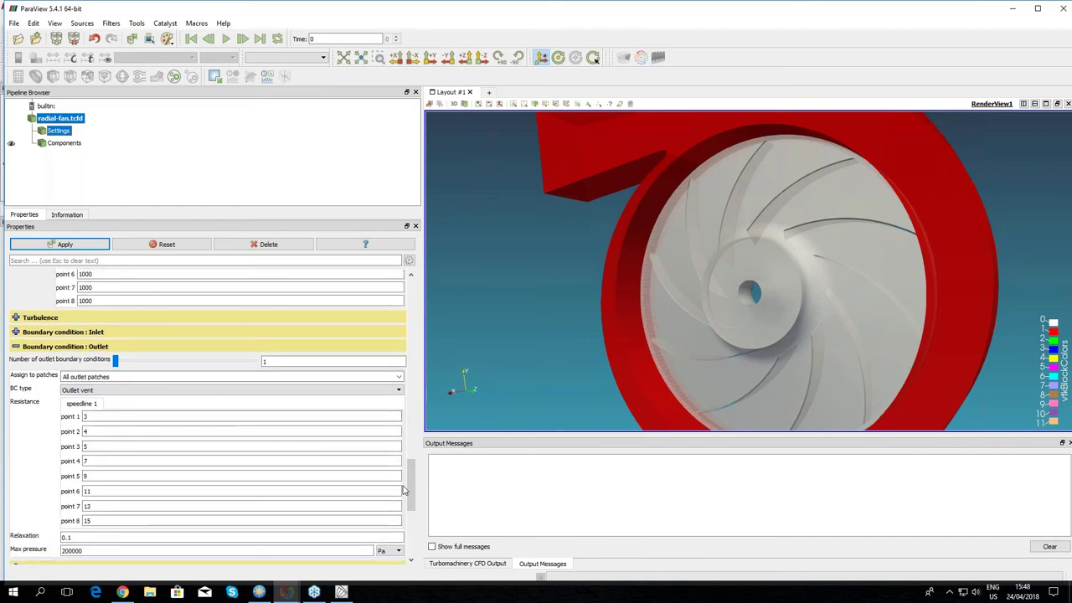
scroll(403, 487, down, 2)
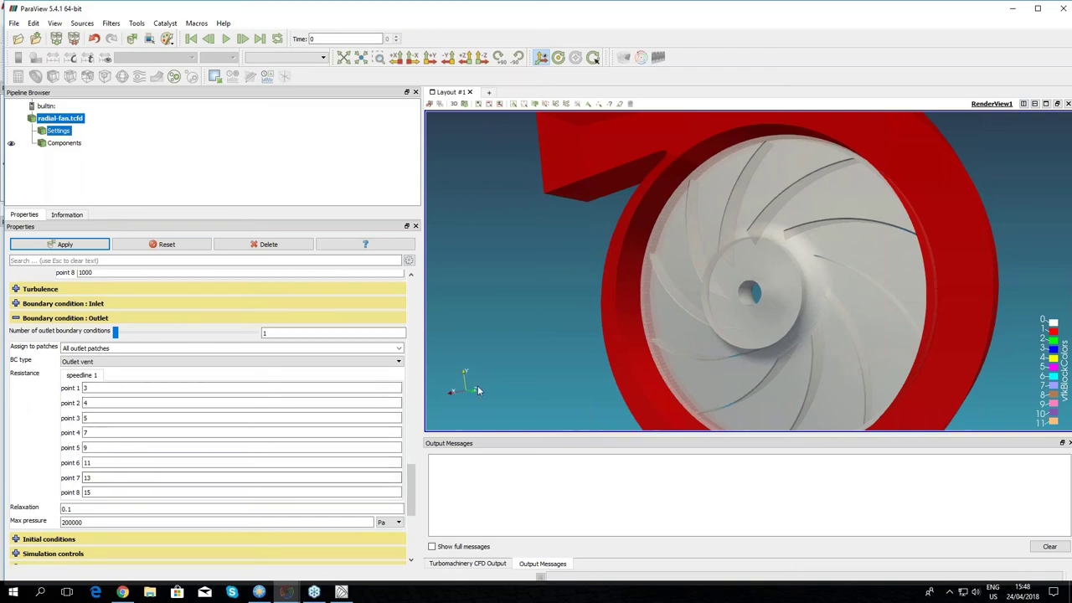
Step: Expand Initial conditions, examine the pressure, velocity, temperature and turbulence values, and collapse the section
scroll(412, 519, down, 8)
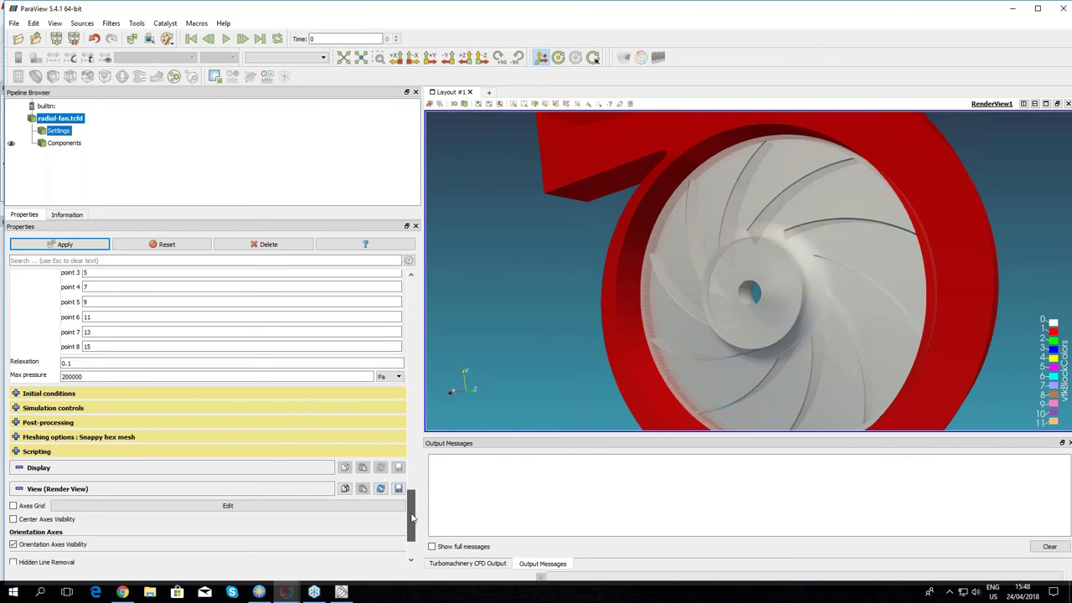
click(15, 392)
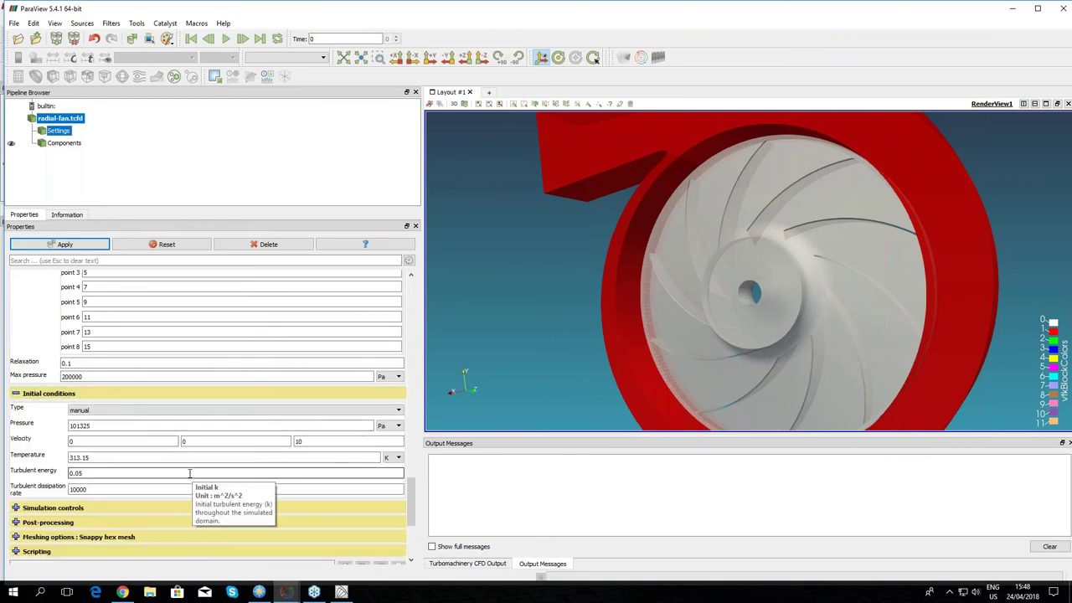
click(15, 393)
Step: Examine the relaxation factors and field bounding limits under Simulation controls, and switch to the expanded Post-processing section
click(15, 408)
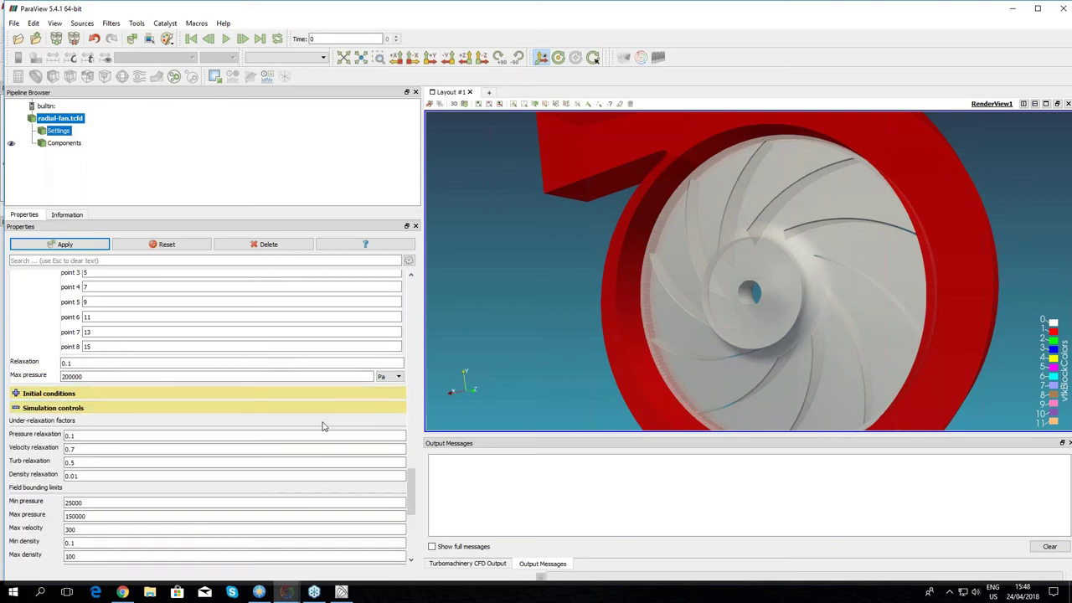
scroll(417, 489, down, 3)
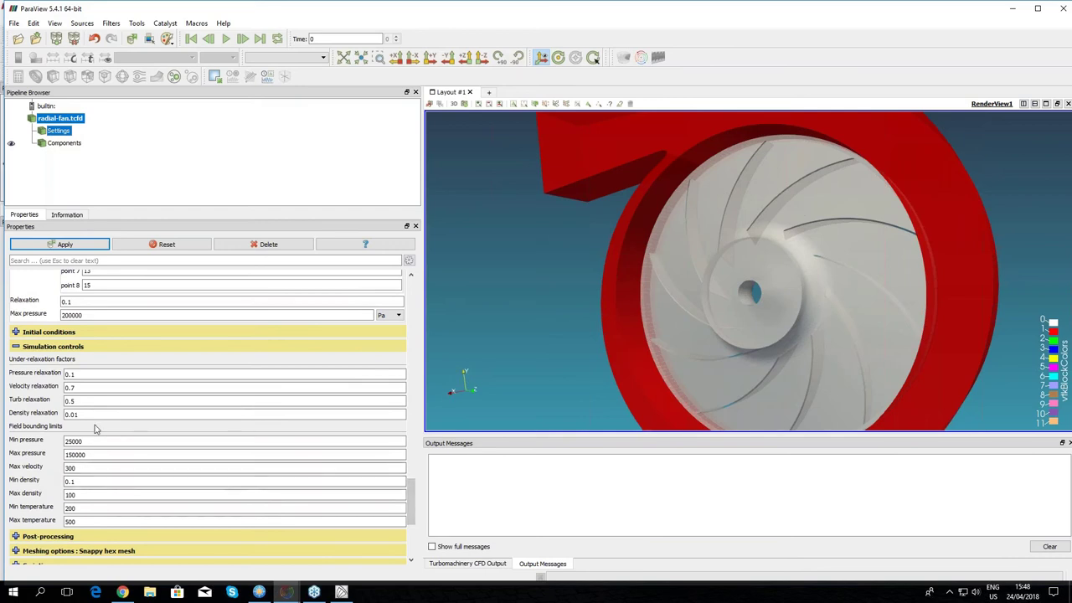
click(15, 346)
click(15, 361)
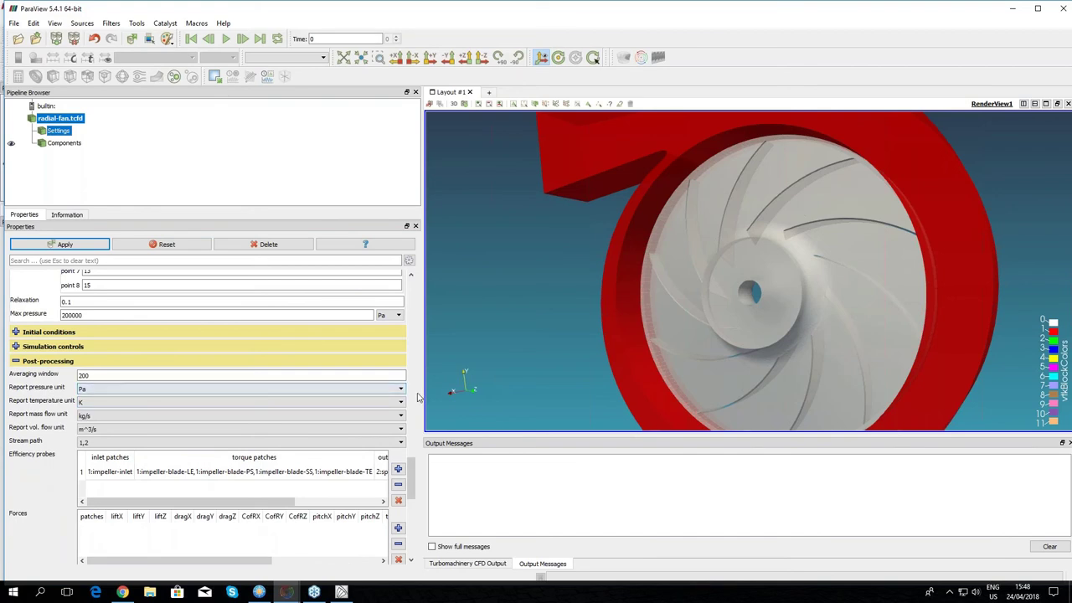
Step: Examine the post-processing efficiency probes, forces, blade-to-blade views, meridional averages and additional data files
drag(422, 395, 517, 392)
scroll(199, 410, down, 4)
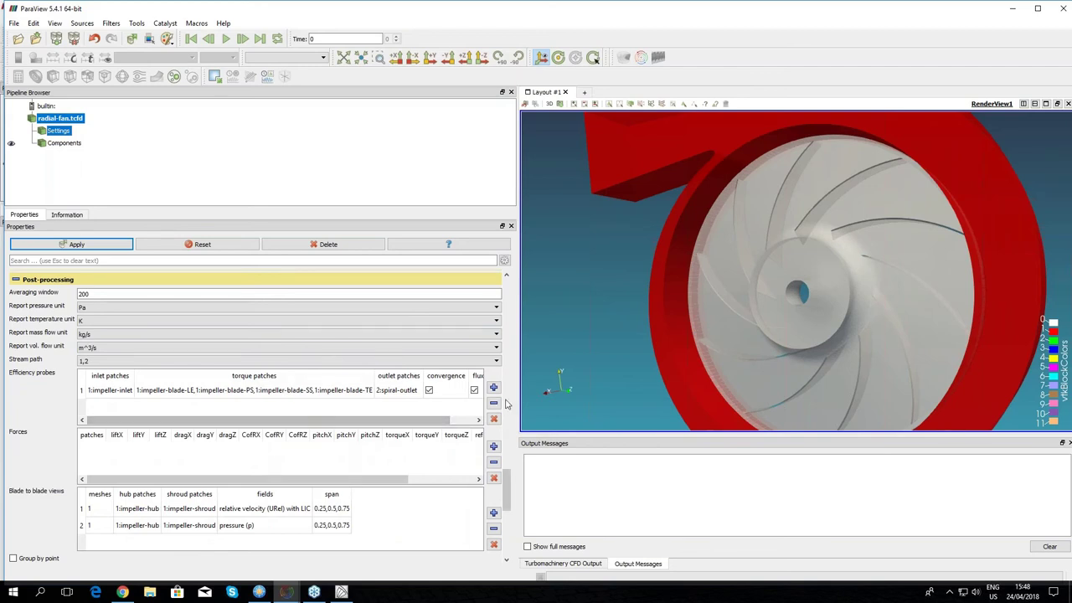
scroll(506, 505, down, 5)
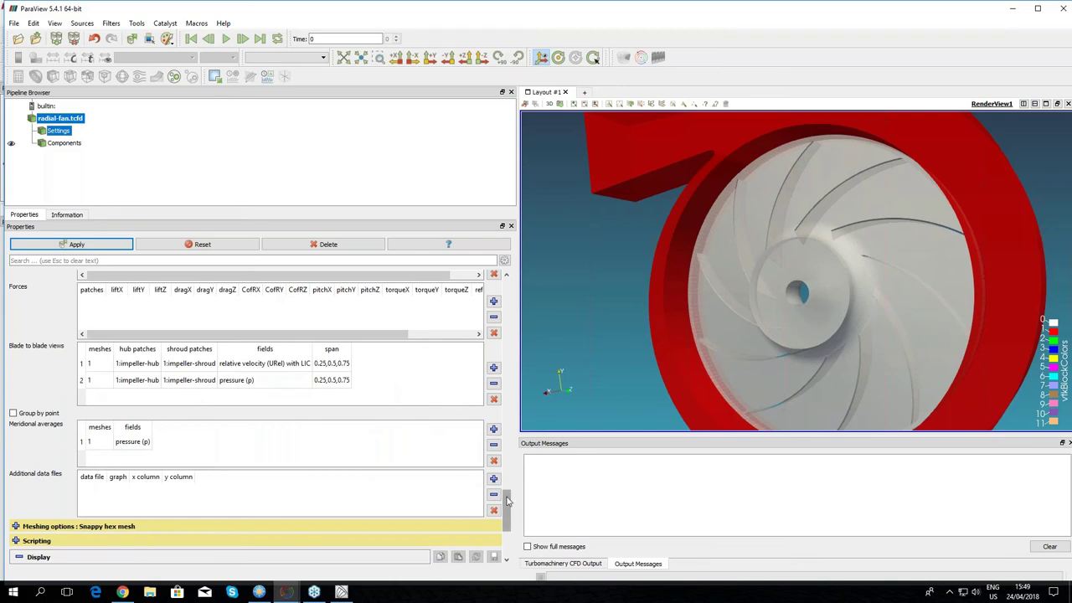
scroll(510, 503, down, 1)
scroll(510, 503, down, 1)
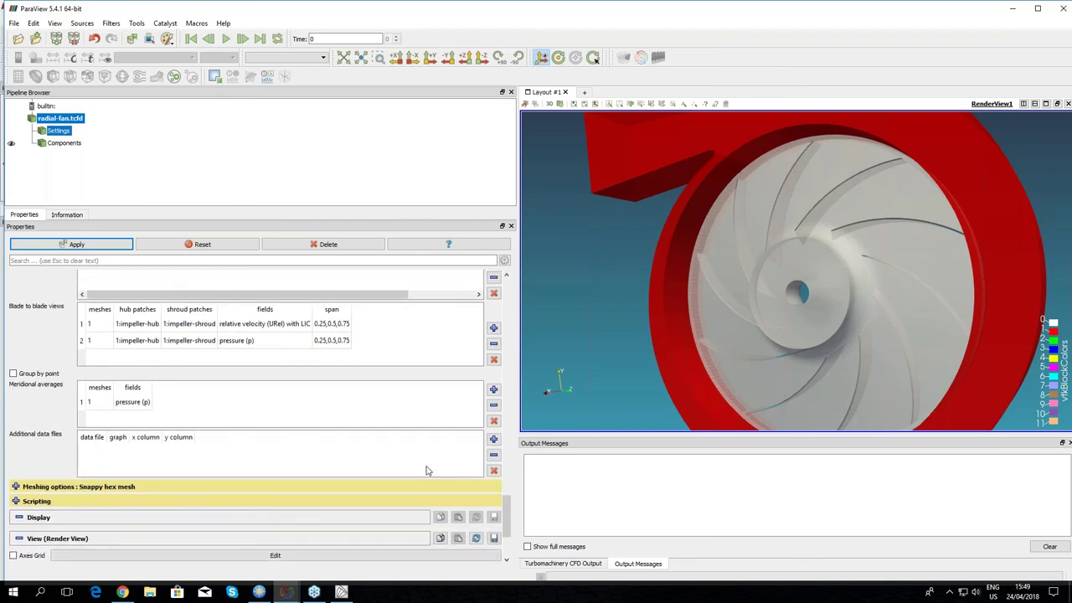
scroll(168, 435, down, 1)
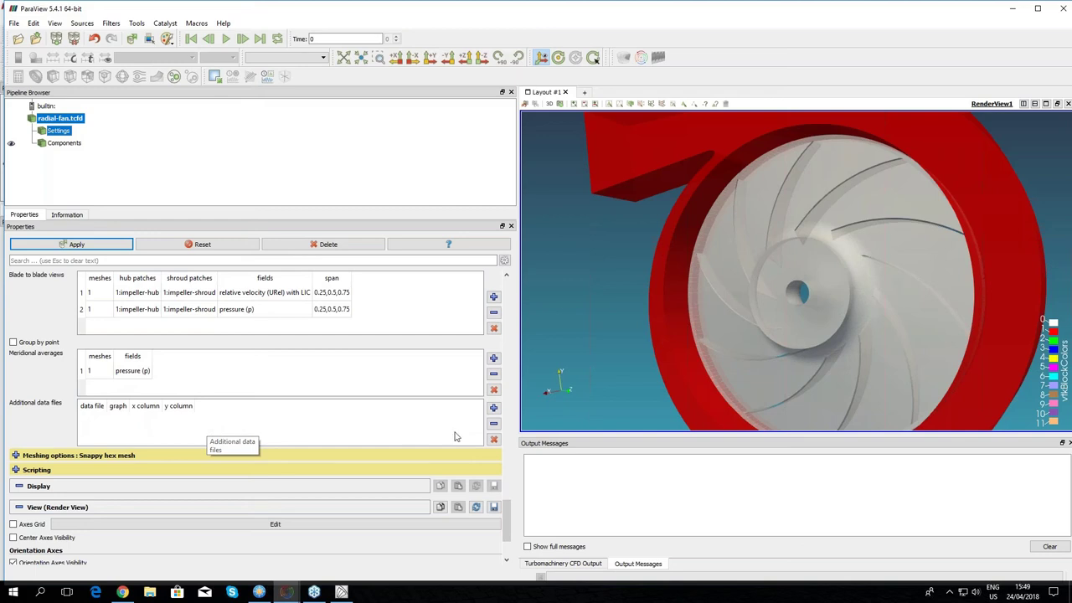
scroll(508, 508, up, 2)
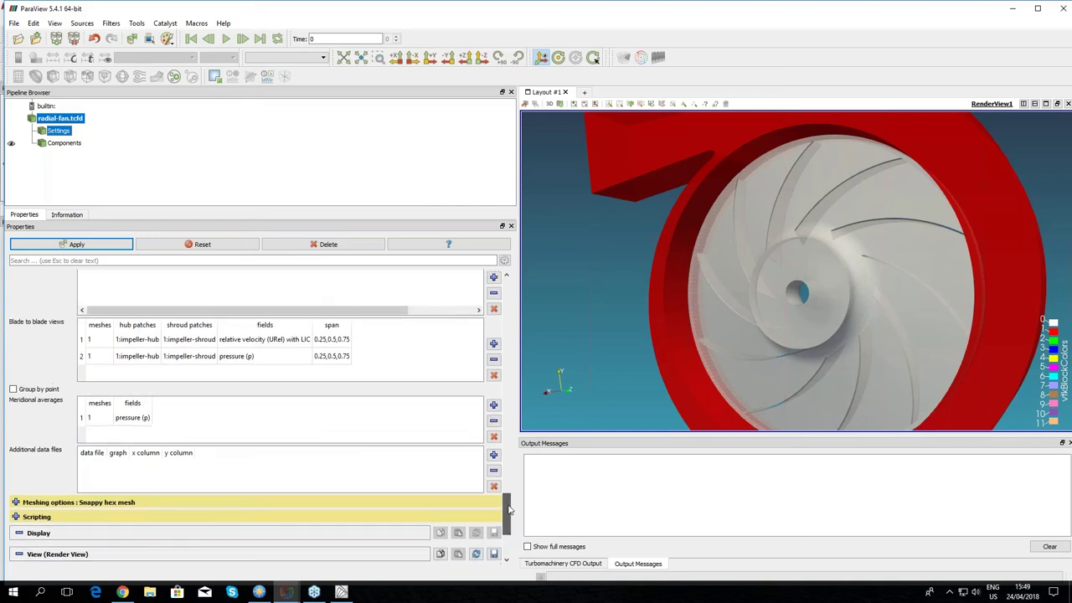
scroll(508, 509, down, 2)
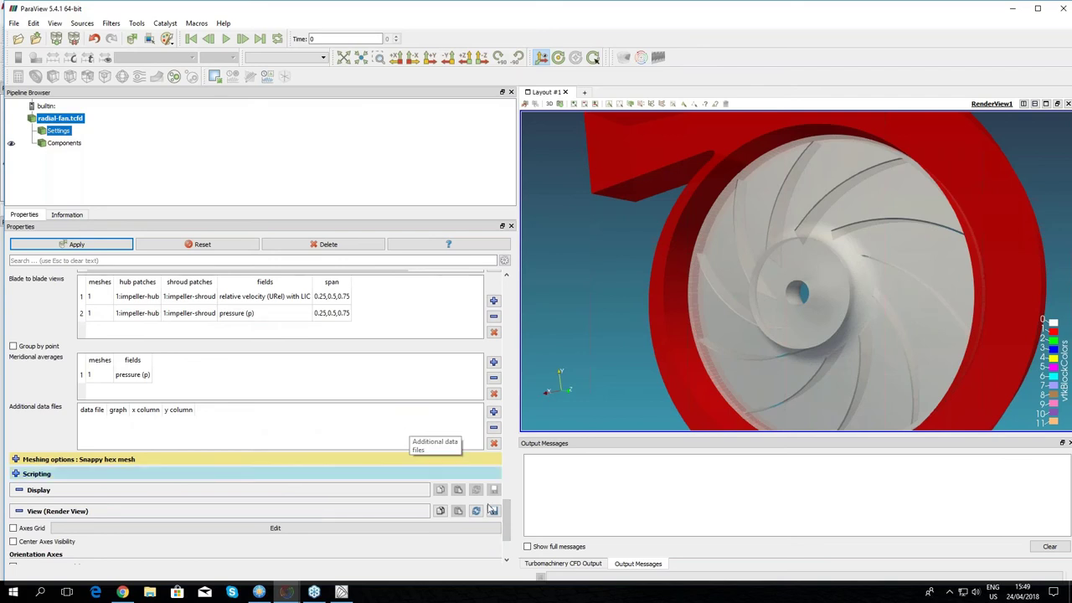
scroll(508, 521, down, 1)
scroll(509, 521, down, 1)
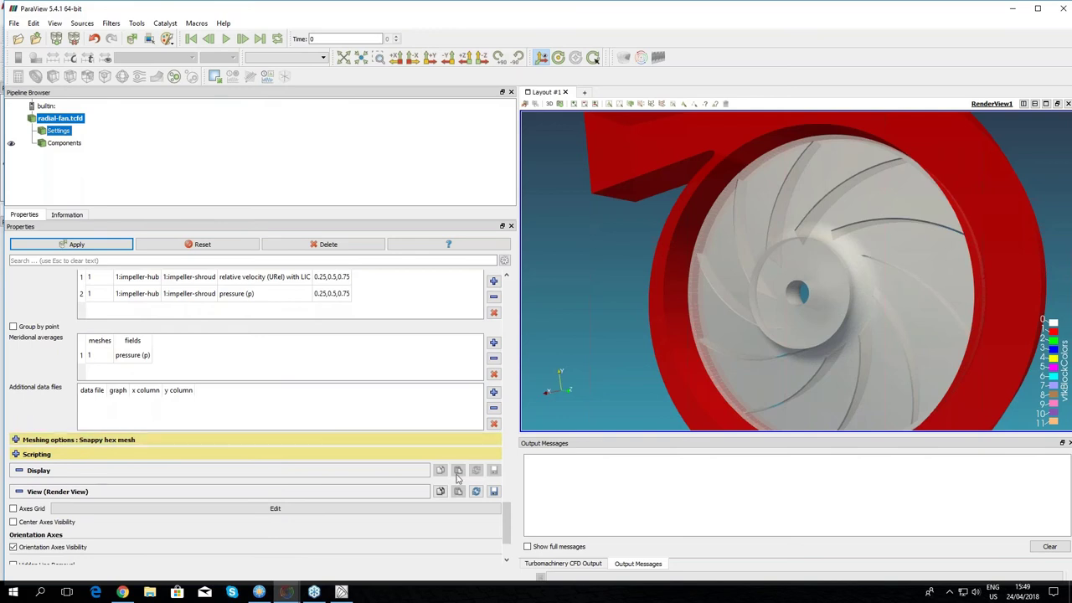
scroll(34, 400, down, 3)
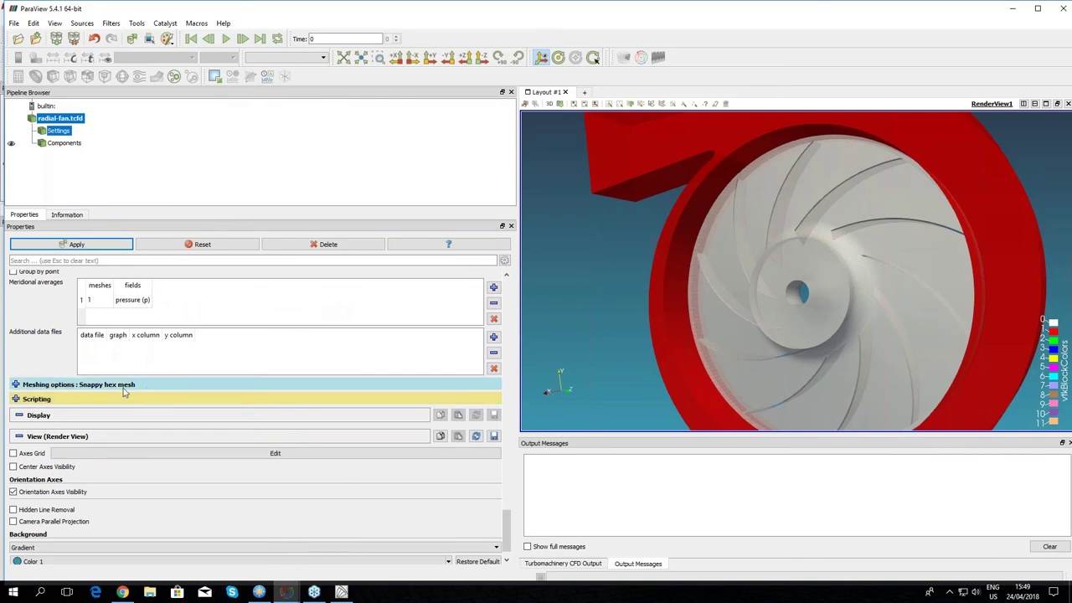
Step: Expand the Scripting section, examine its script file and execution points columns, and collapse it
click(15, 401)
scroll(347, 442, down, 2)
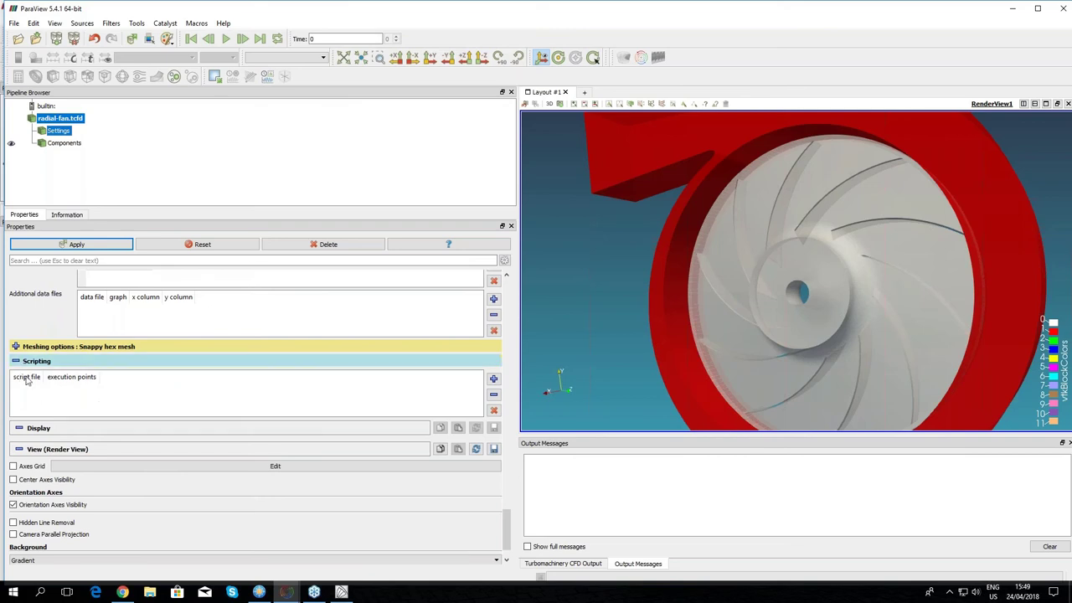
click(19, 363)
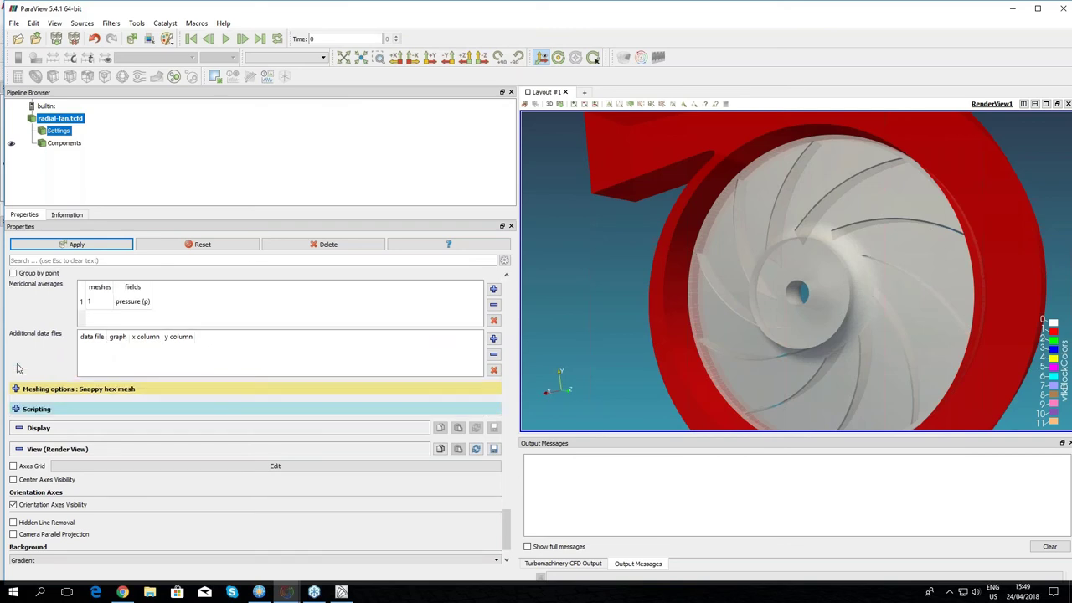
Step: Collapse all settings sections of radial-fan.tcfd and apply the case settings
drag(507, 536, 506, 289)
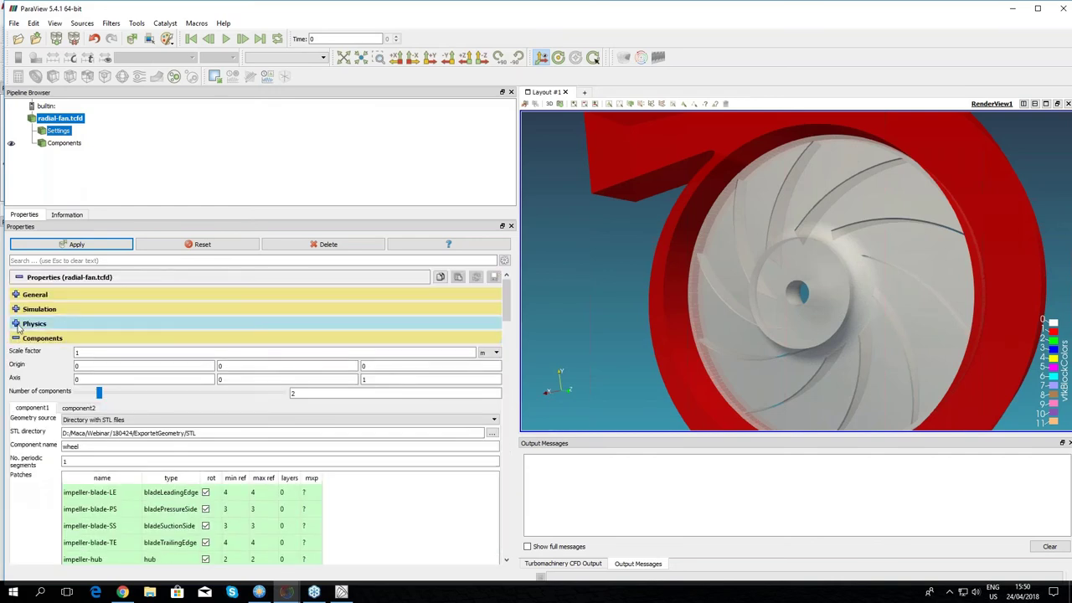
click(35, 295)
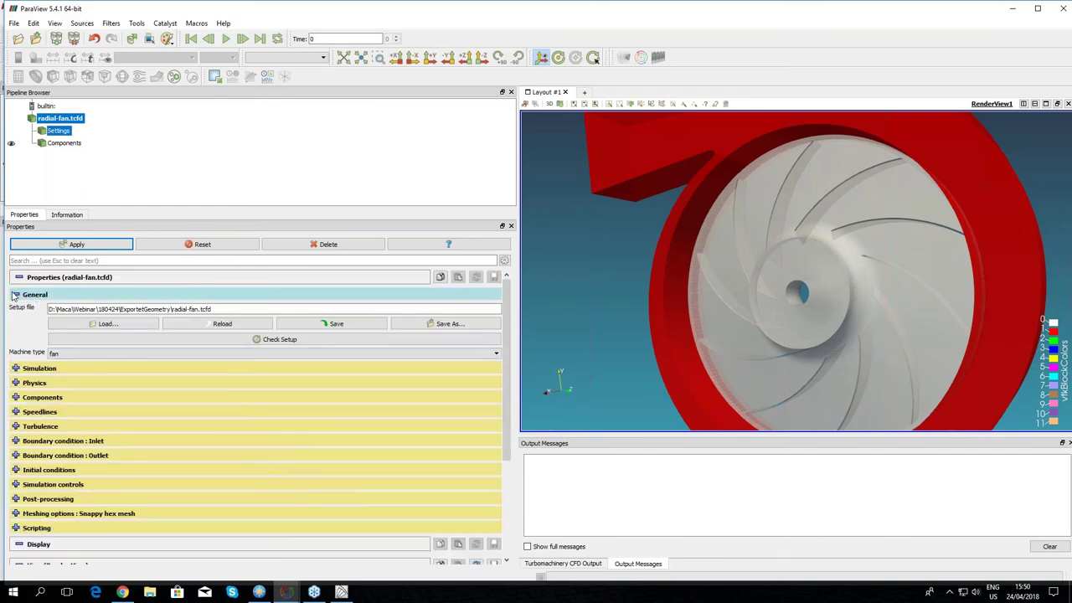
click(35, 294)
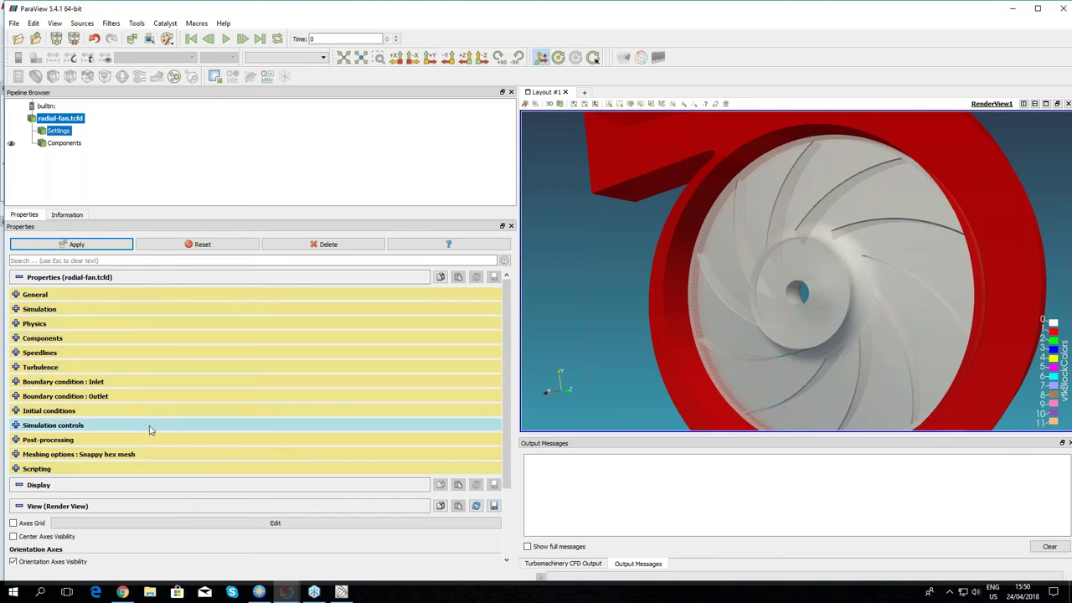
click(94, 244)
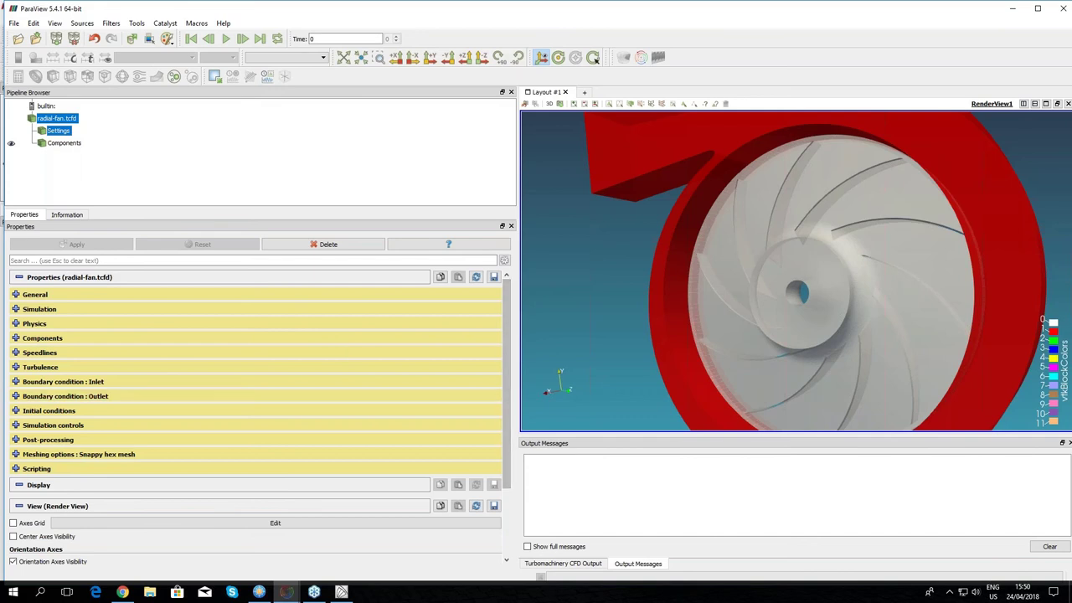
Step: Expand the General section and run the setup check on the radial-fan.tcfd case
click(268, 294)
click(271, 344)
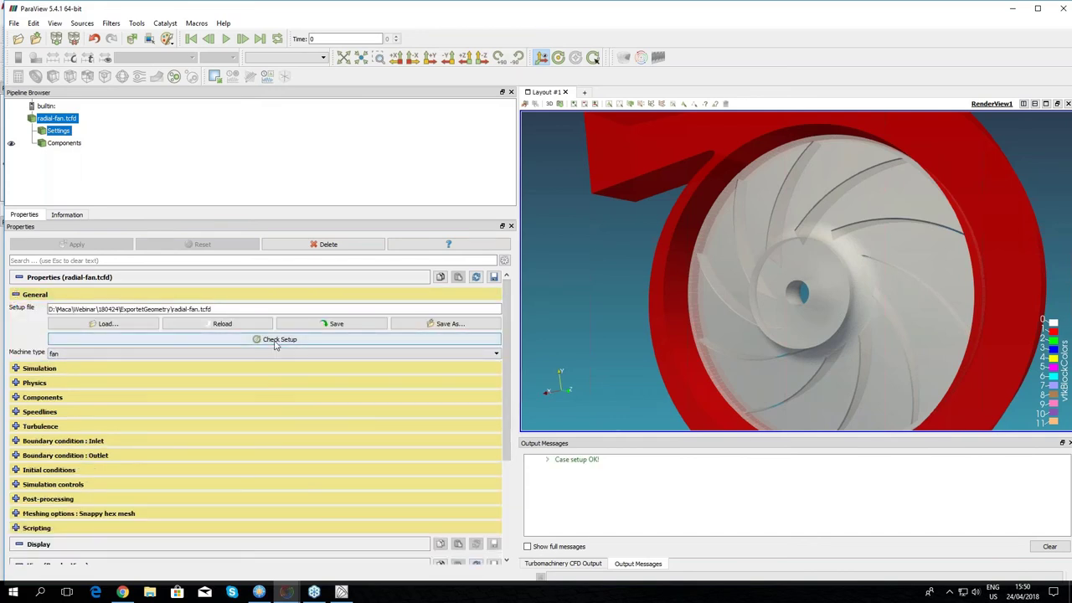
click(558, 462)
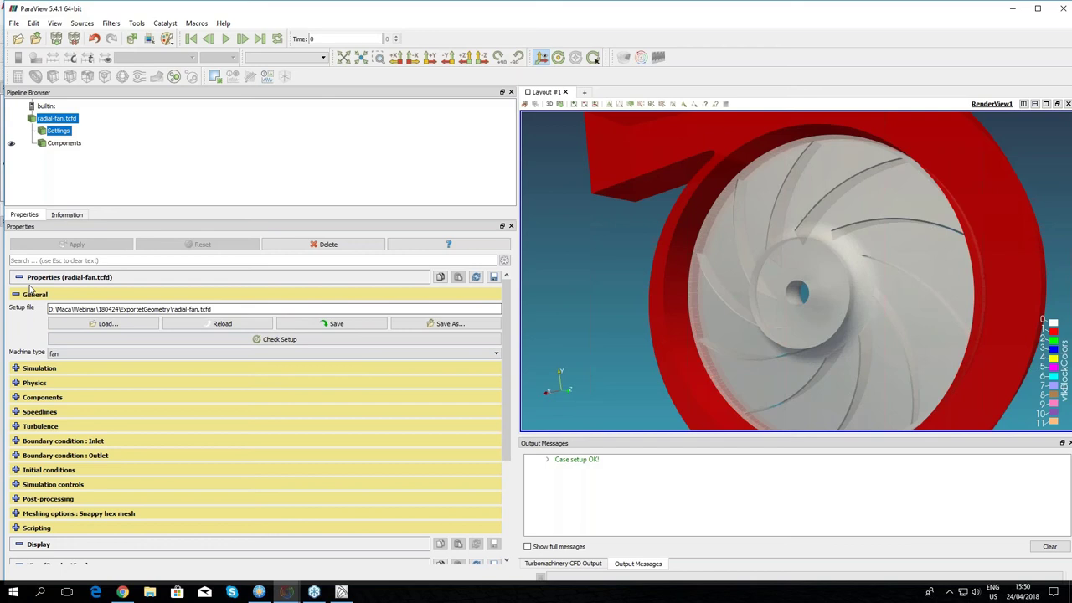
Step: Add a TCFD manager to the Settings item and write its case to the directory secondSimulation
click(58, 130)
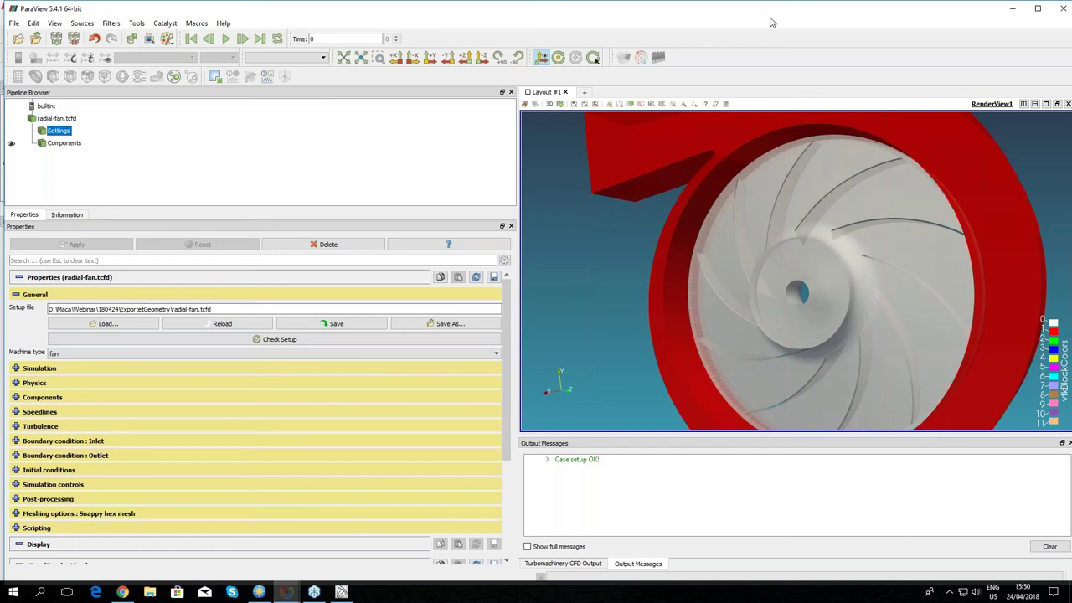
click(640, 57)
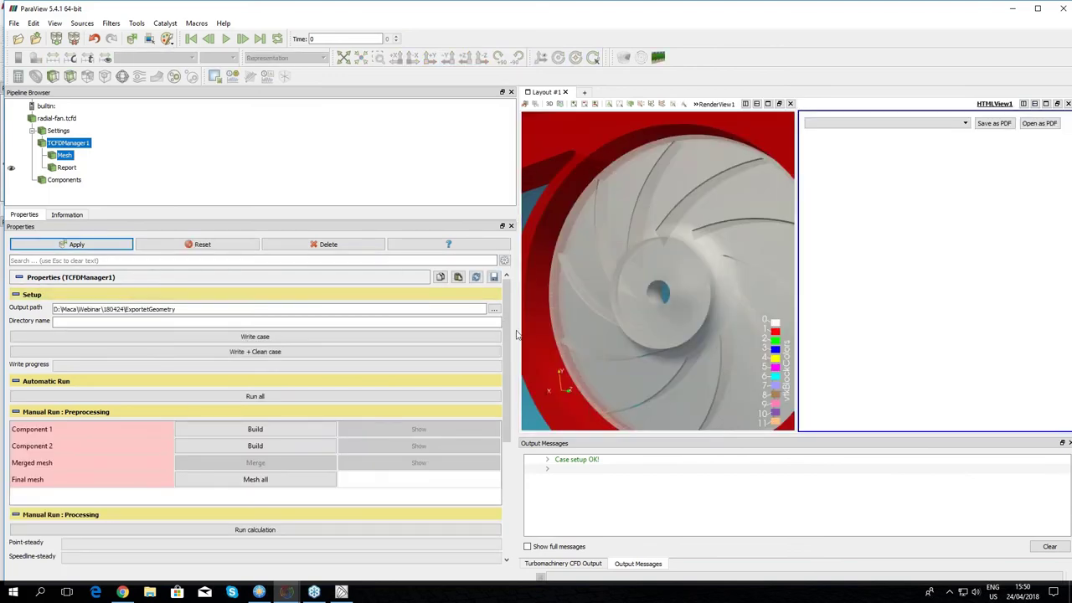
scroll(64, 309, down, 1)
click(65, 309)
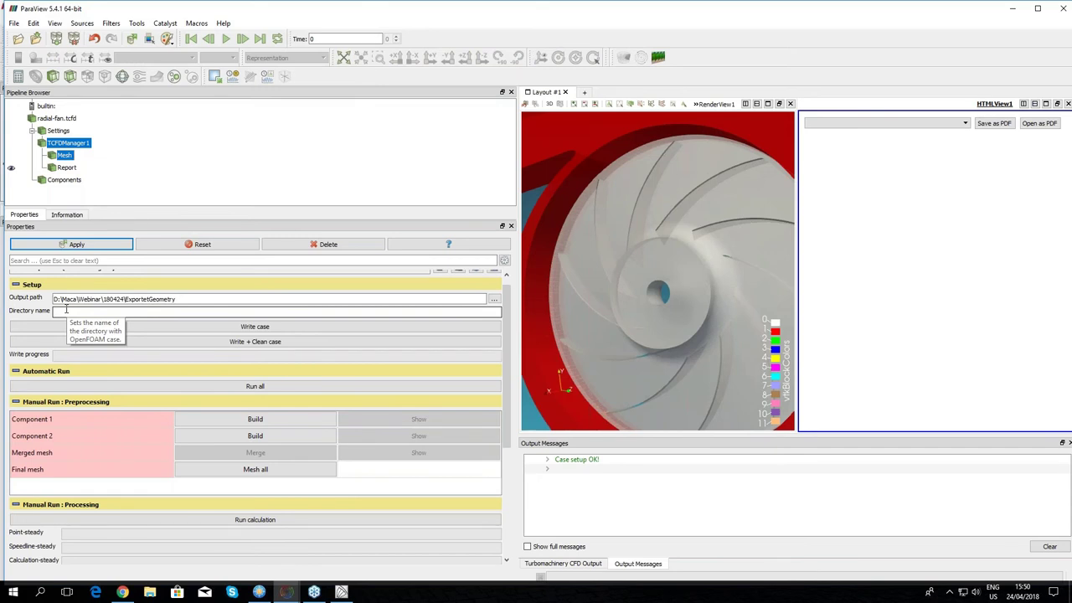
text(seo)
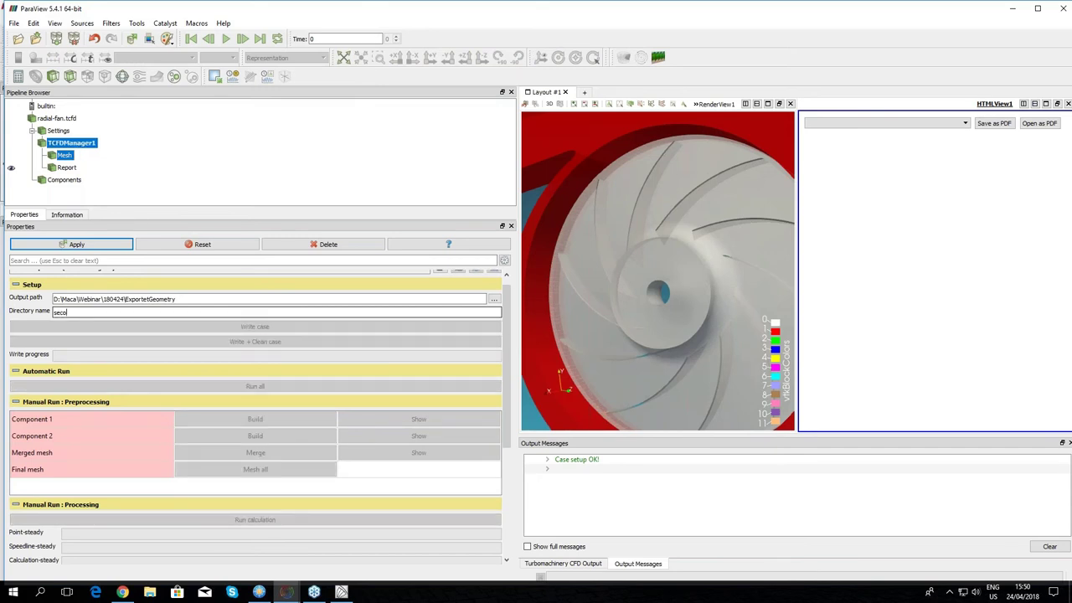
click(65, 244)
click(276, 327)
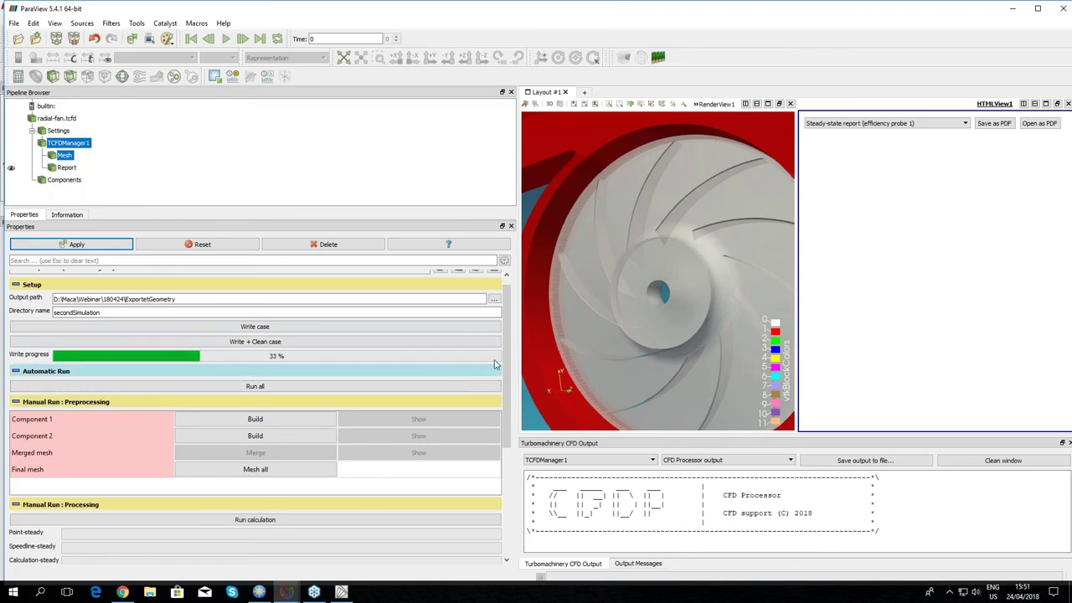
Step: Build the mesh of component 2 in the manual preprocessing of the secondSimulation case
scroll(494, 365, down, 3)
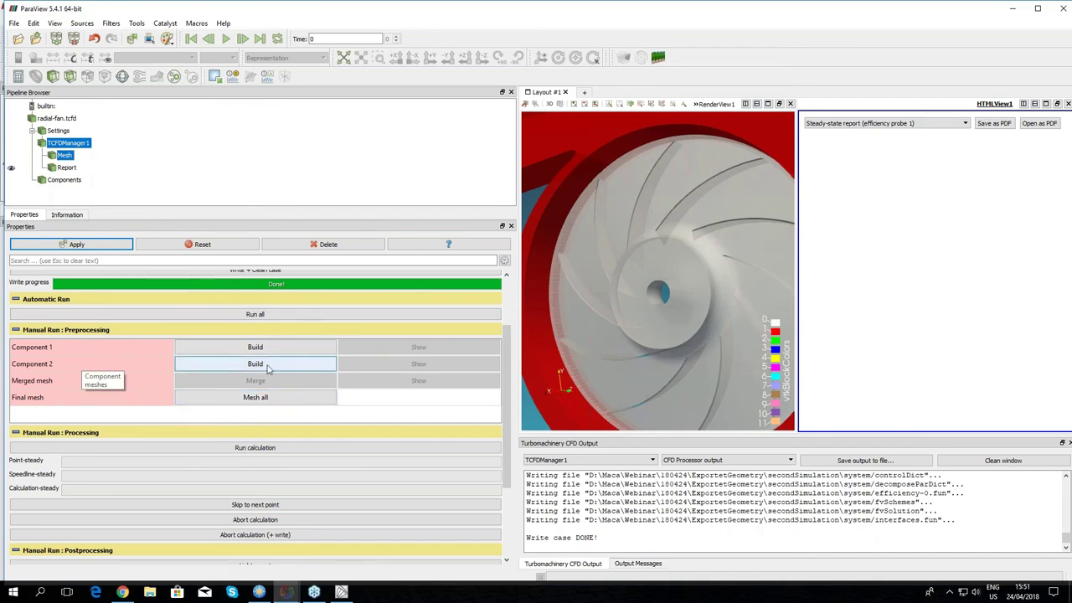
click(220, 366)
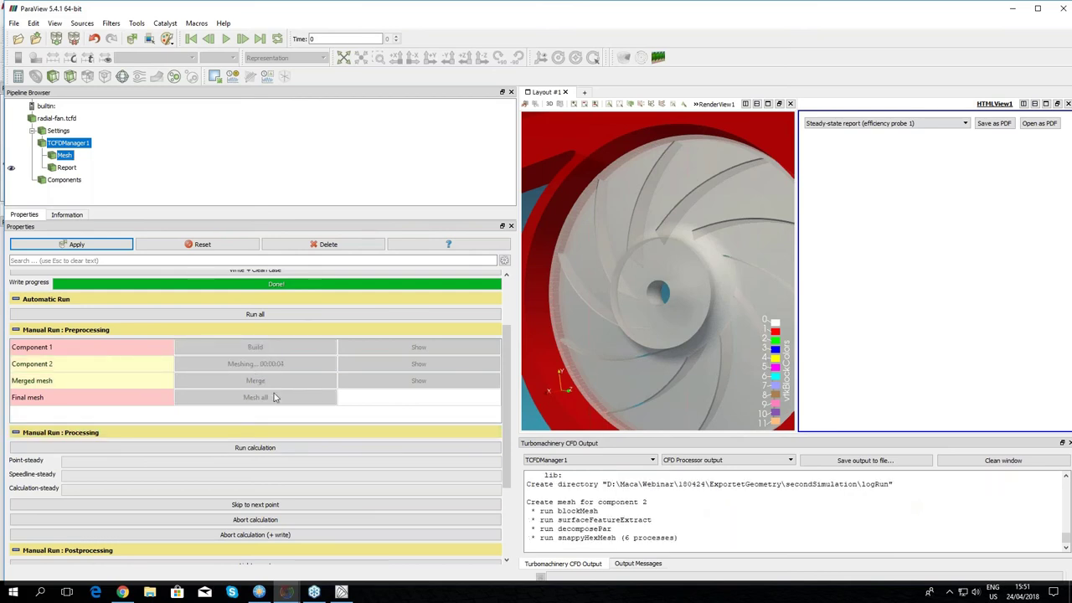
Step: Switch to the other ParaView window holding the radial-fan.tcfd case with the meshDone directory
click(286, 594)
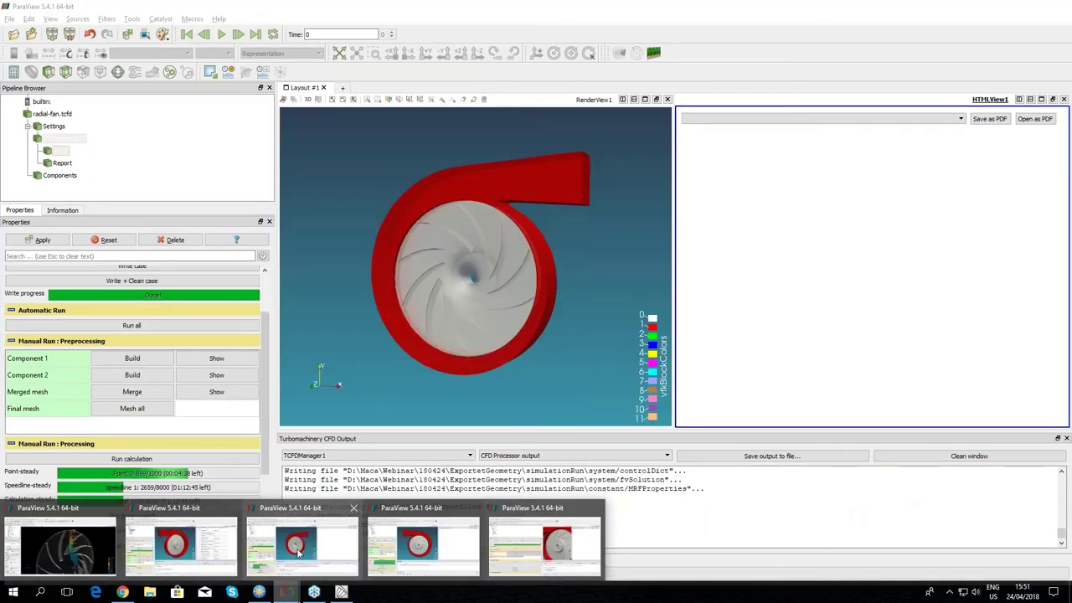
click(297, 548)
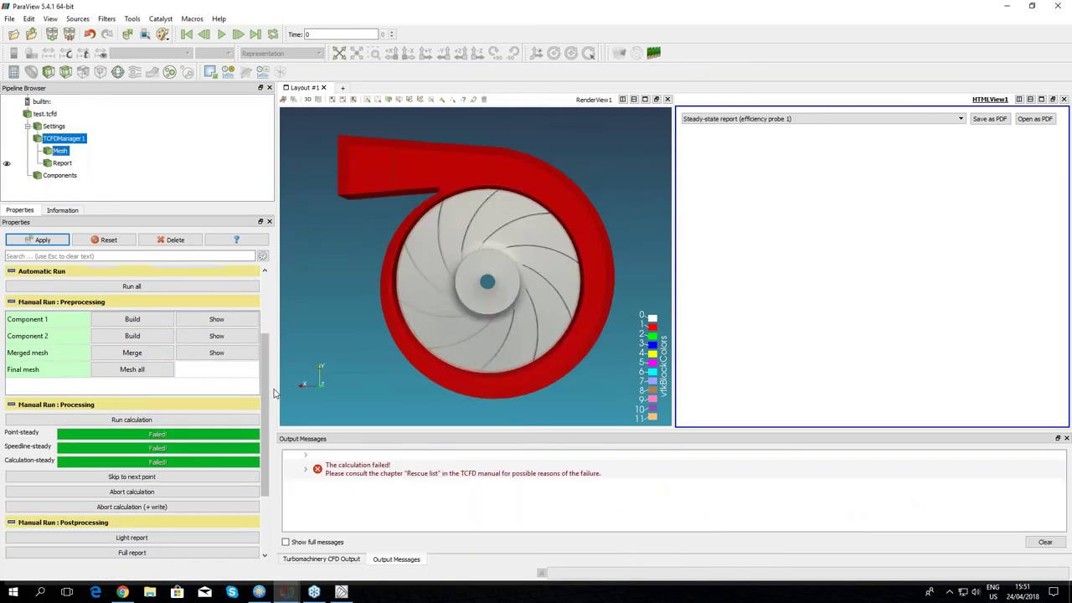
click(288, 591)
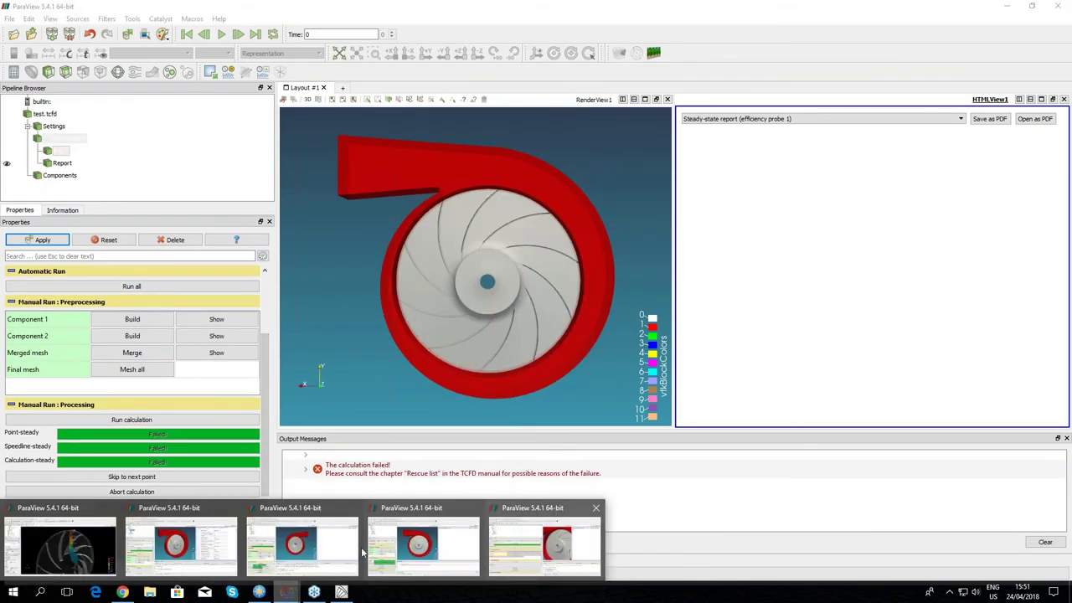
click(178, 559)
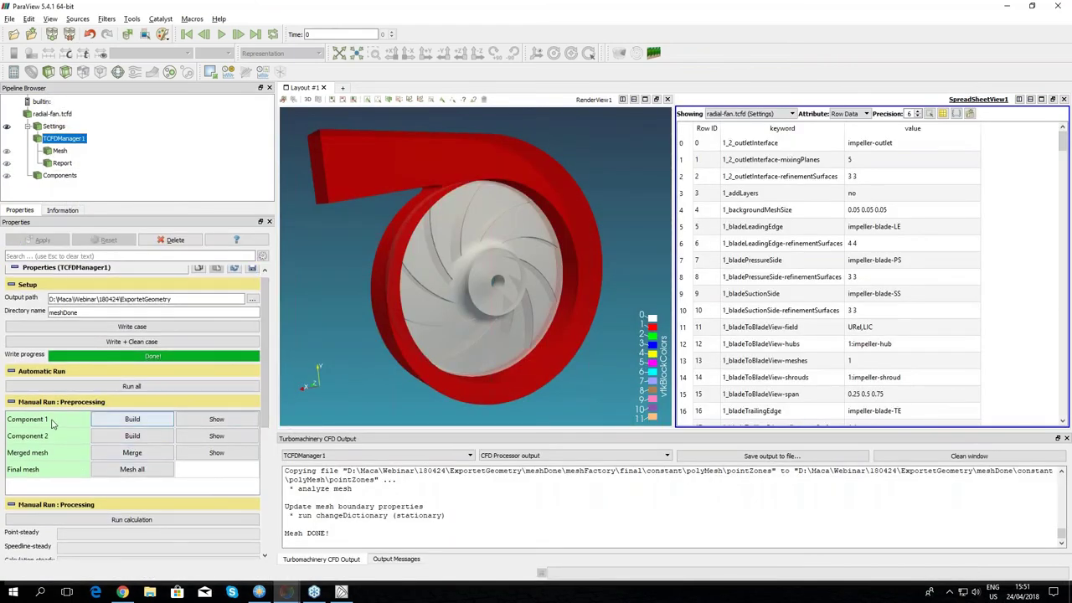
Step: Show the component 2 mesh, hide the Components geometry and inspect the volute mesh from different angles
click(216, 437)
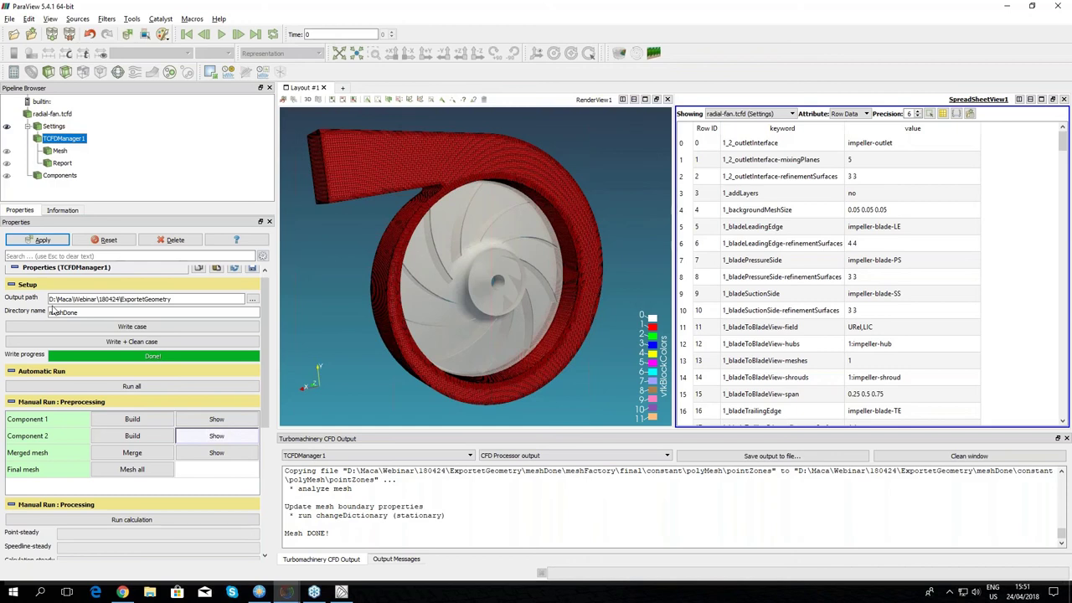
scroll(264, 351, up, 1)
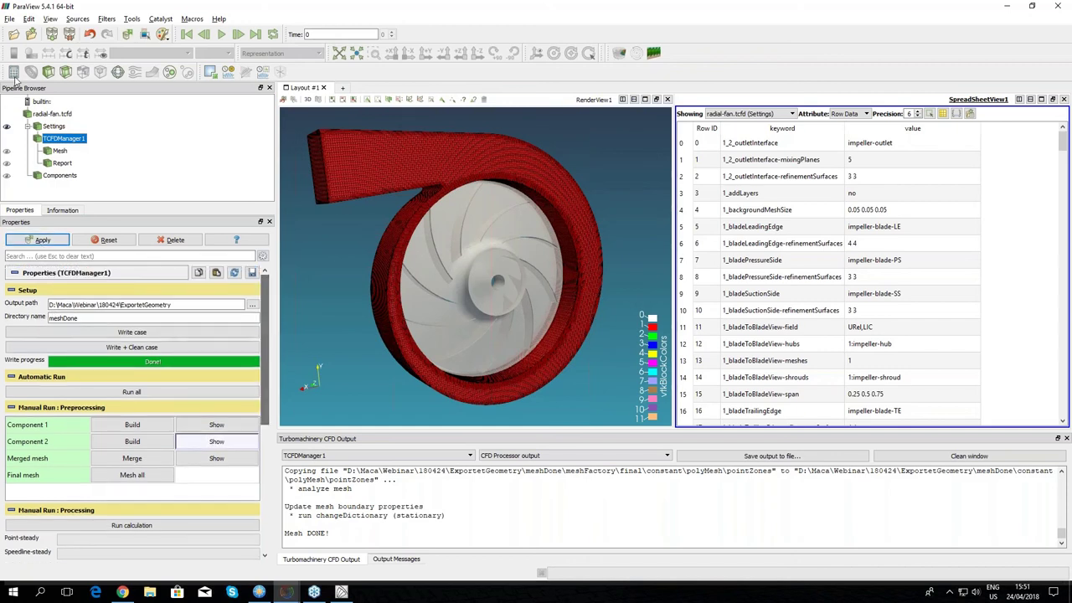
click(341, 252)
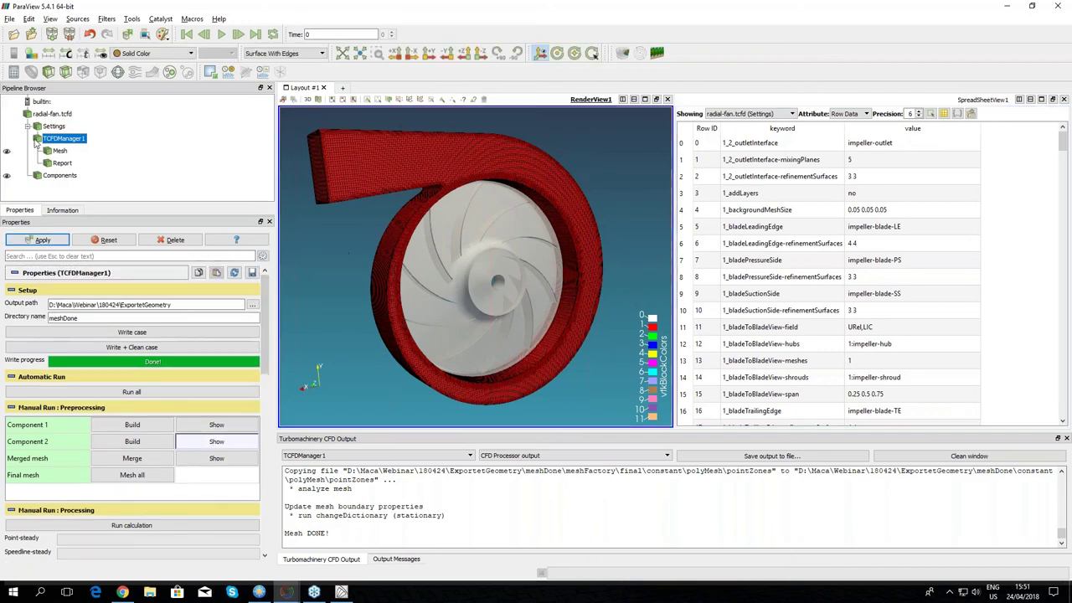
click(7, 176)
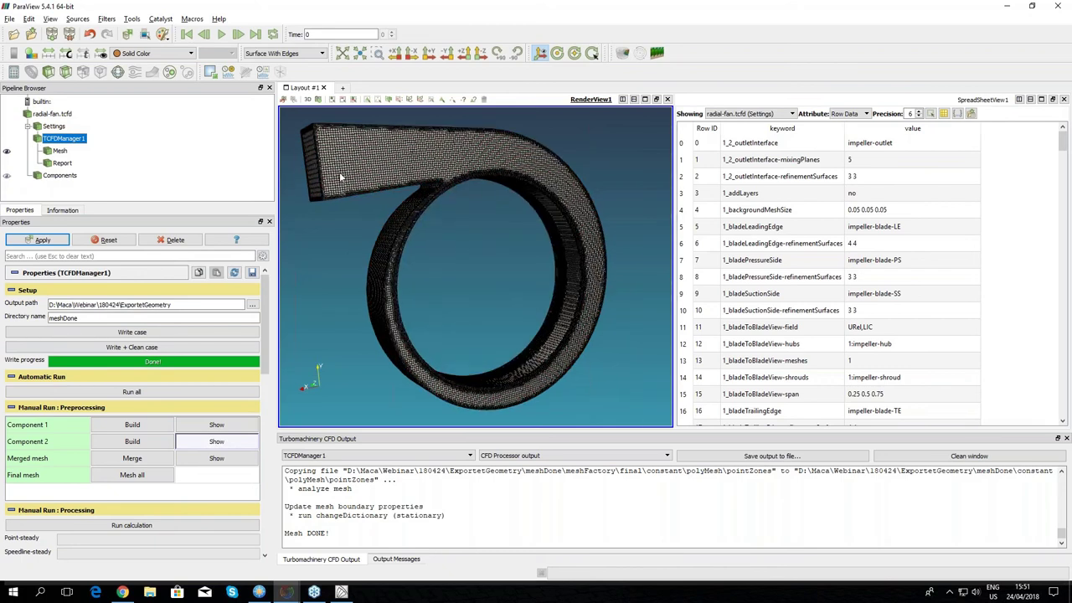
drag(341, 177, 332, 201)
scroll(332, 202, up, 3)
drag(368, 262, 430, 268)
scroll(430, 268, down, 3)
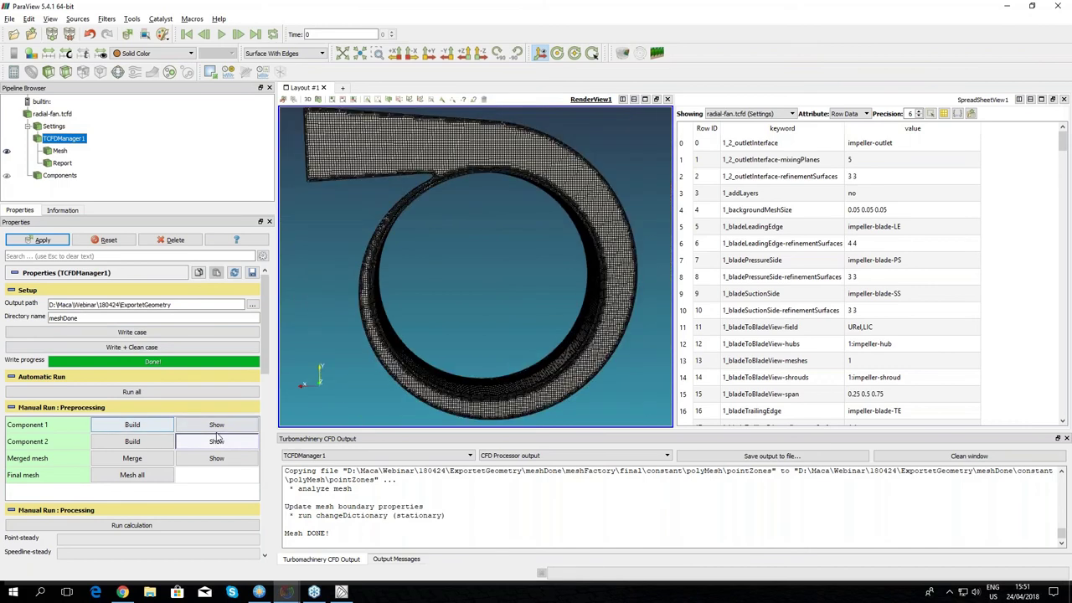
Step: Show the component 1 mesh together with the volute mesh and inspect the complete fan mesh
click(30, 239)
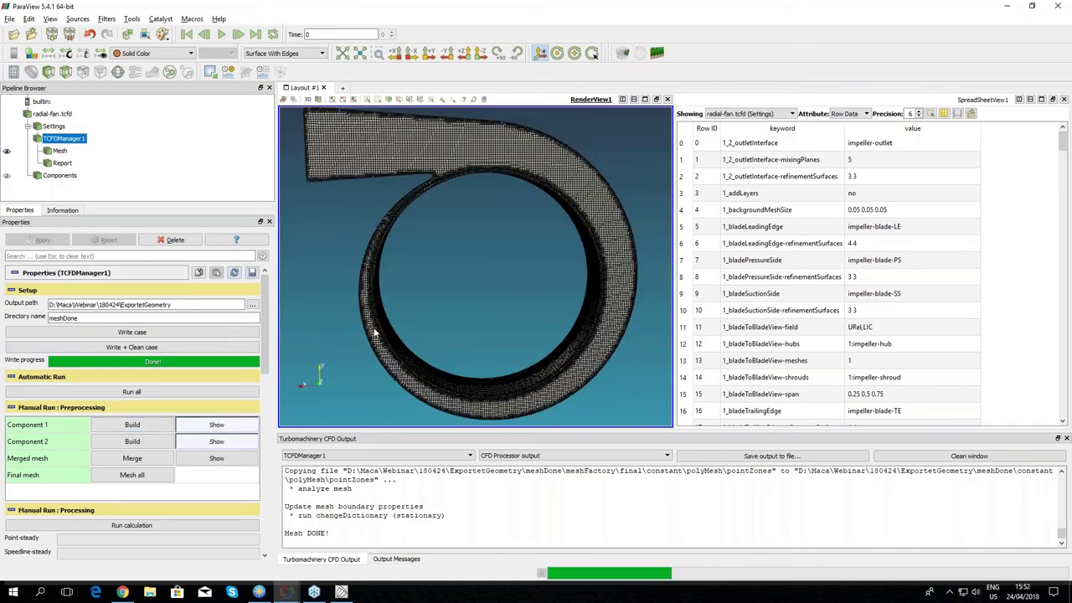
click(222, 426)
drag(392, 376, 443, 301)
scroll(453, 319, down, 3)
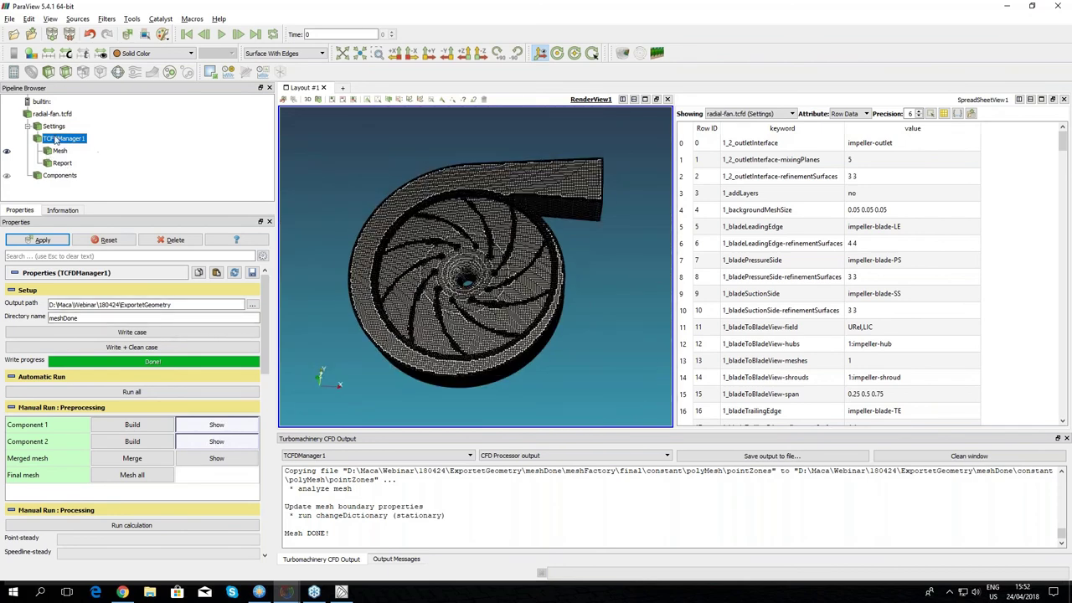
click(56, 151)
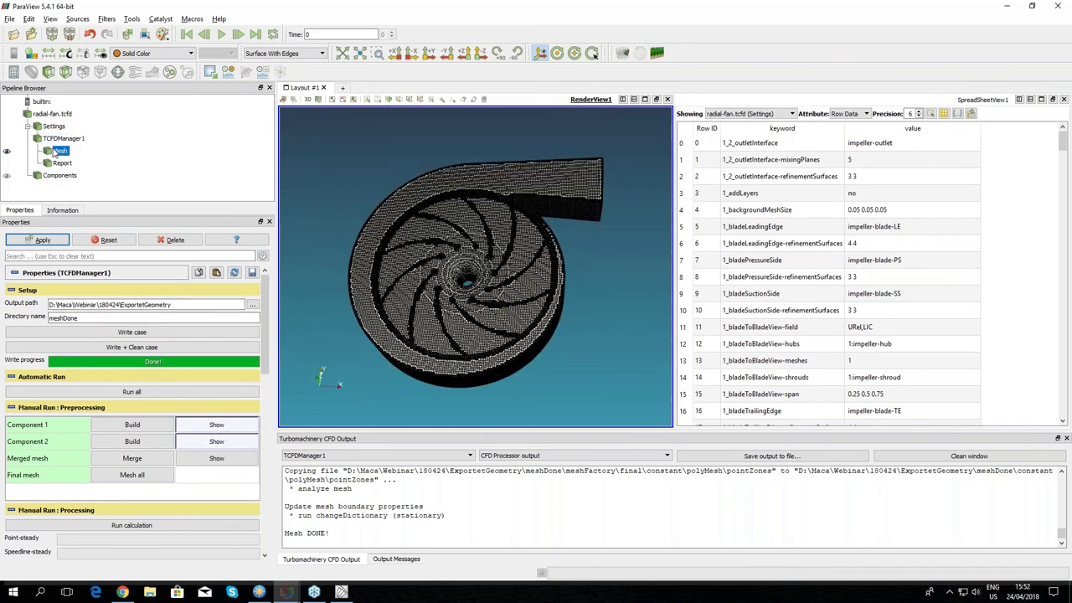
click(65, 74)
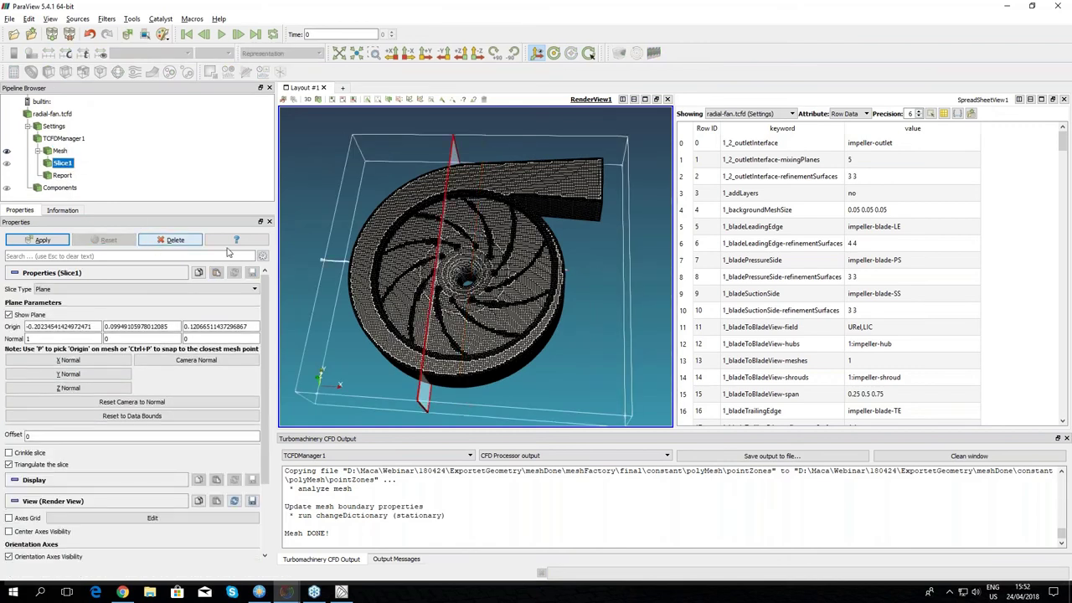
key(Delete)
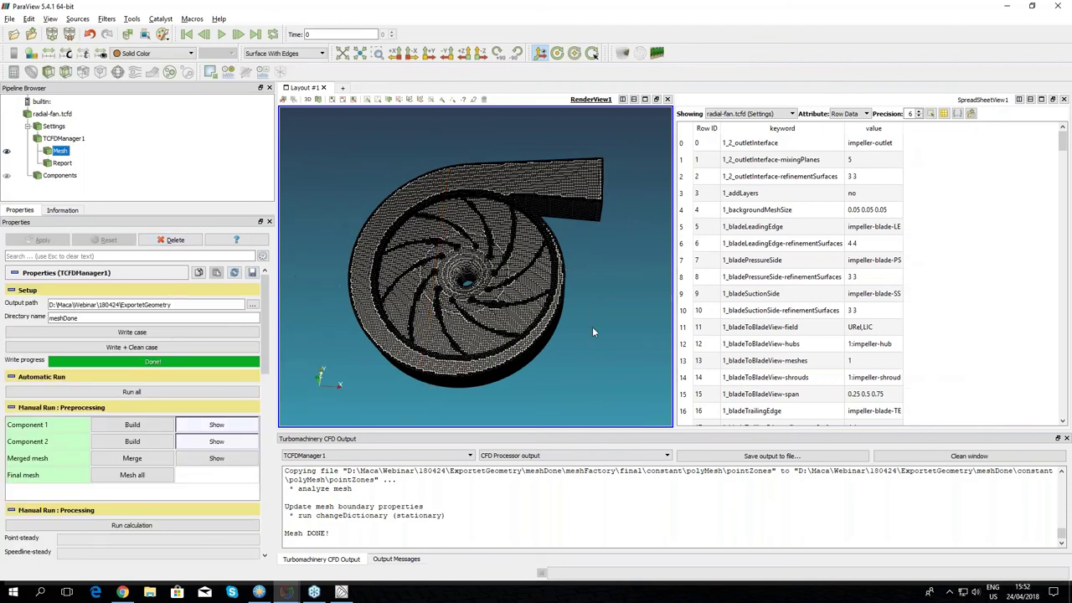
Step: Turn the complete fan mesh around to view its other side and run the calculation of the meshDone case
drag(592, 332, 493, 337)
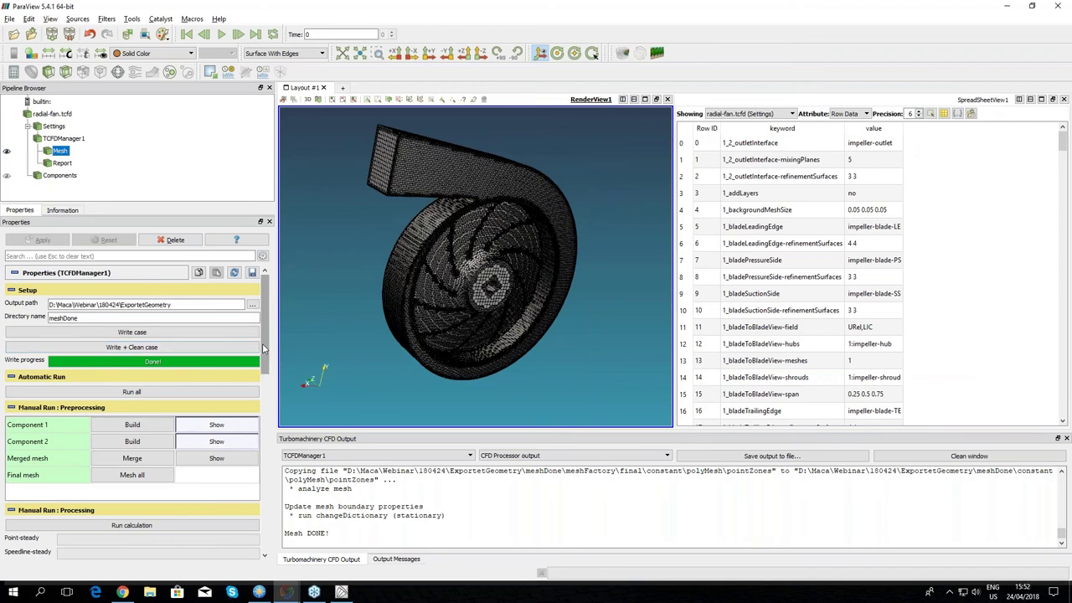
scroll(266, 367, down, 3)
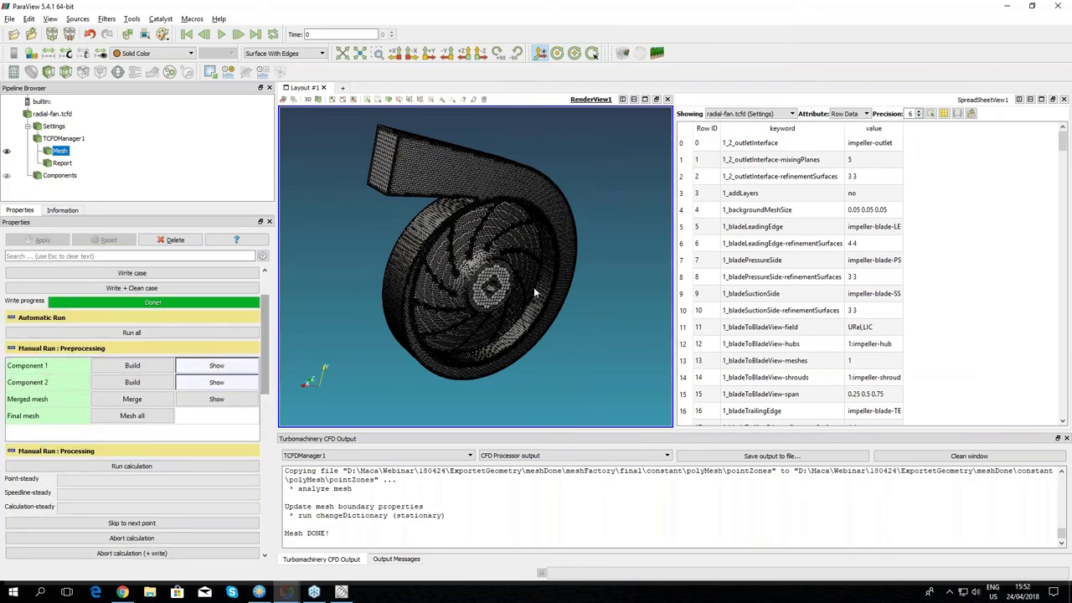
drag(533, 286, 500, 276)
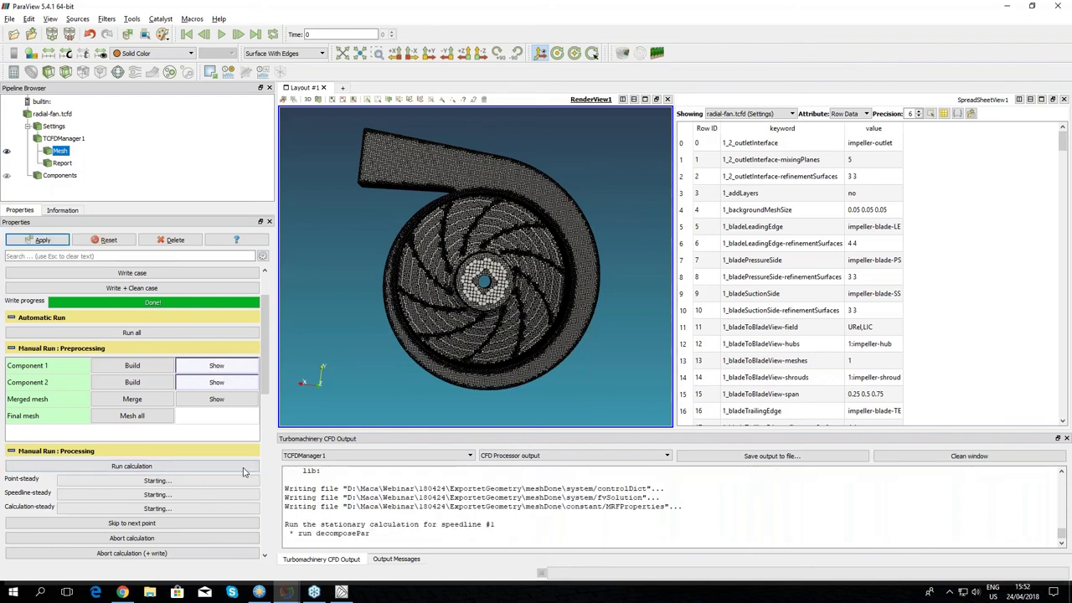
Step: Switch to the ParaView window in which the simulationRun case is being calculated
click(285, 592)
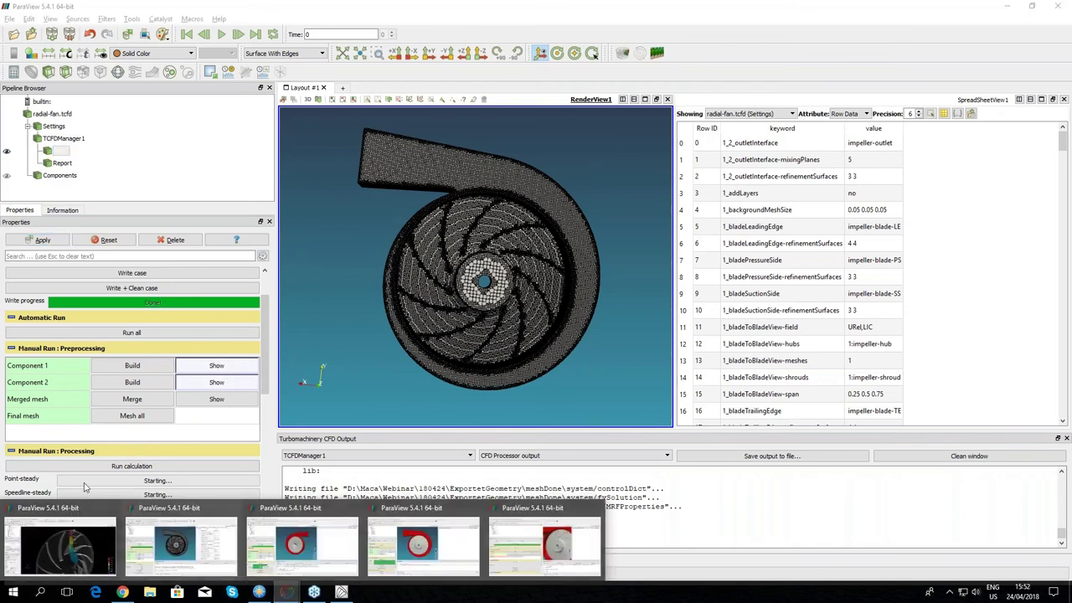
click(241, 445)
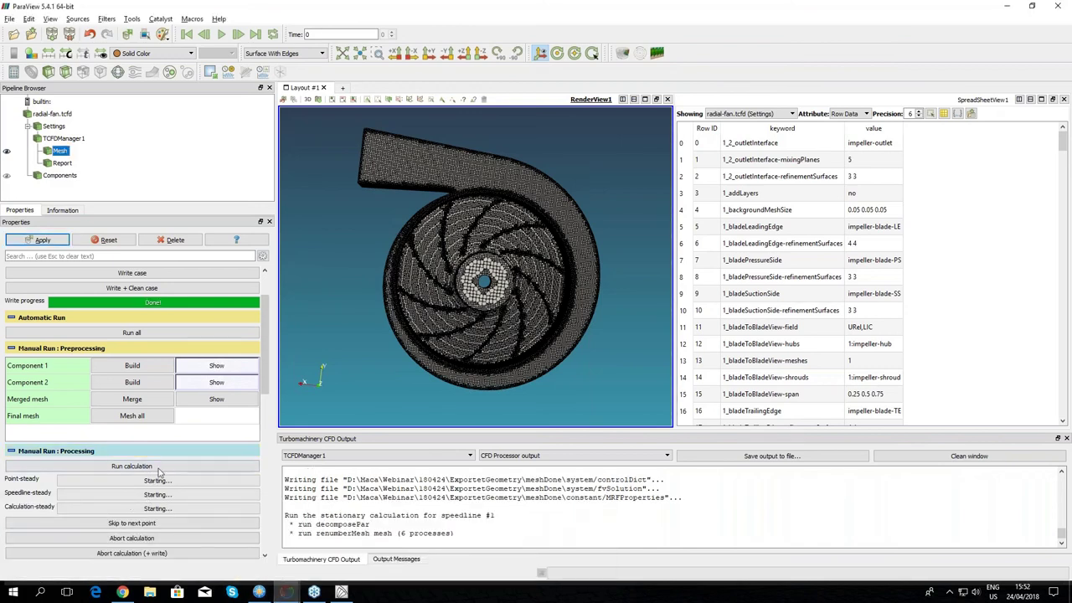
click(289, 591)
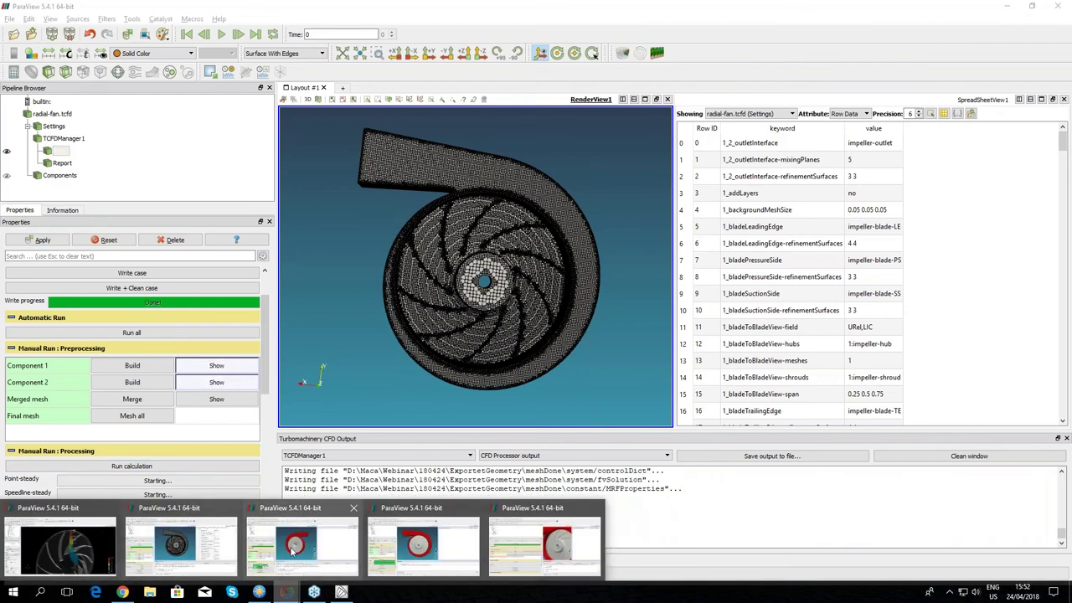
click(291, 549)
Step: Check the progress of the running steady calculation and generate a light report of the simulationRun case, following its output
scroll(266, 427, down, 2)
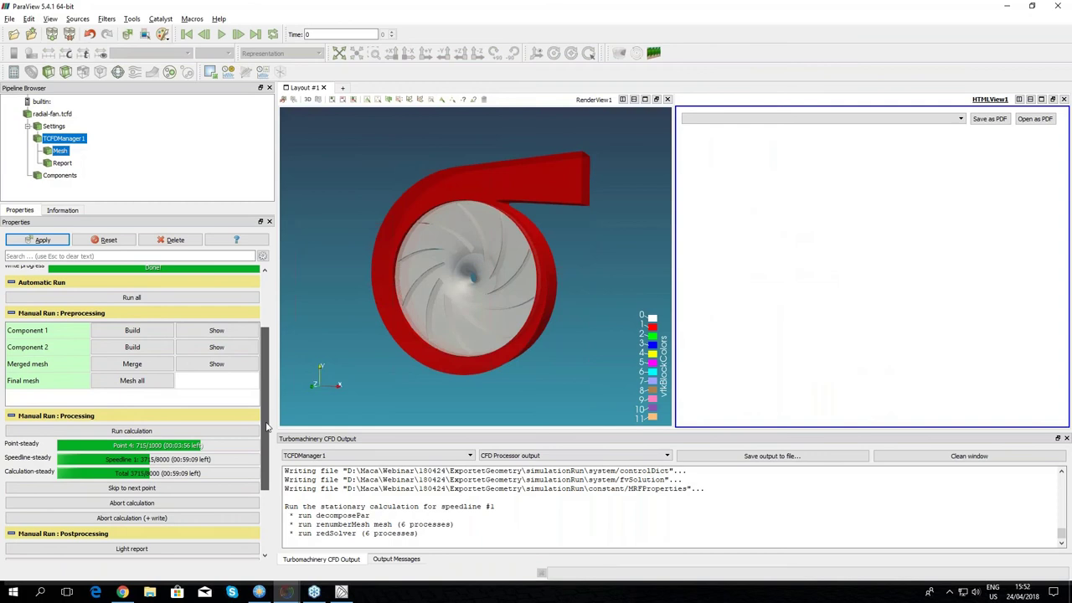
scroll(266, 427, down, 1)
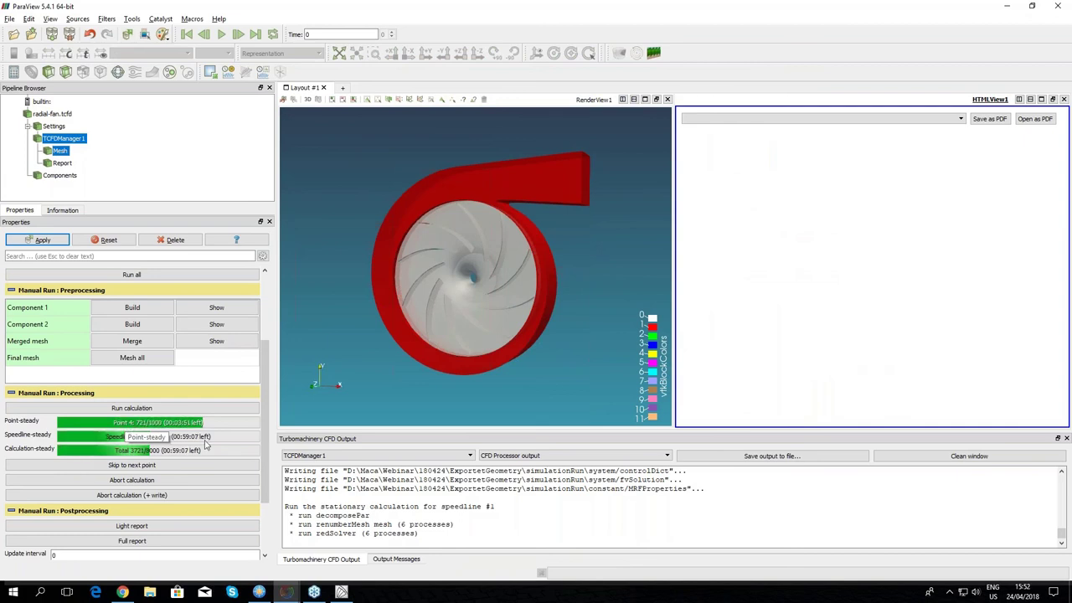
scroll(264, 417, down, 1)
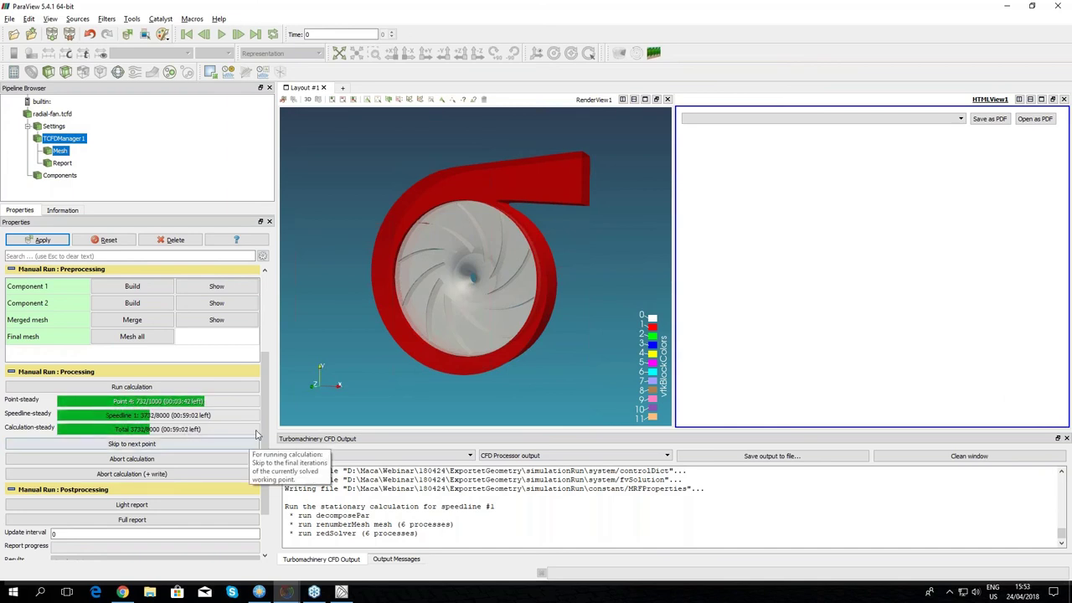
scroll(176, 482, down, 2)
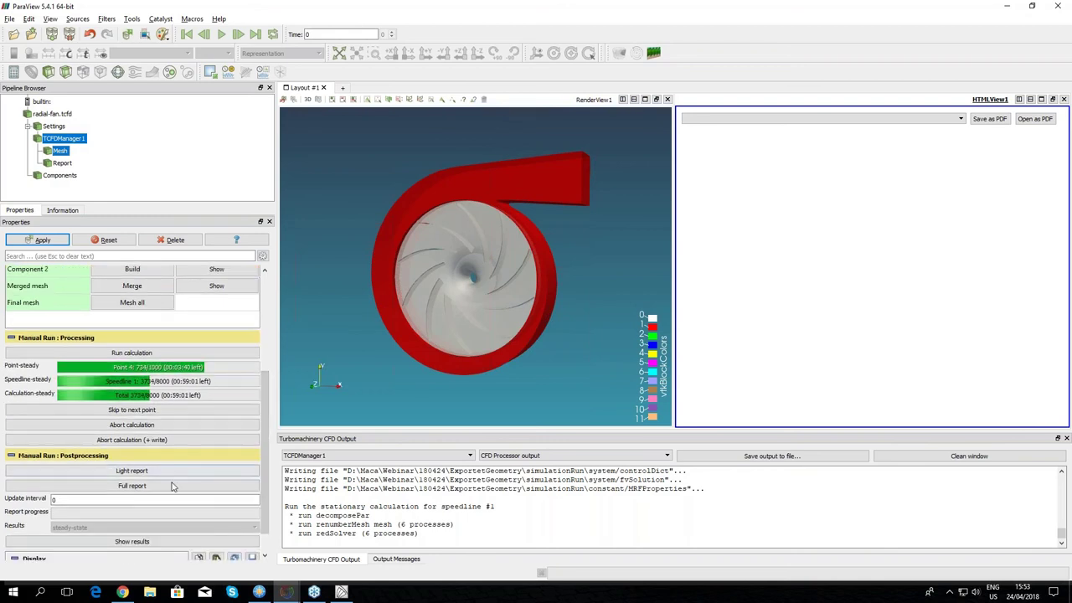
click(176, 470)
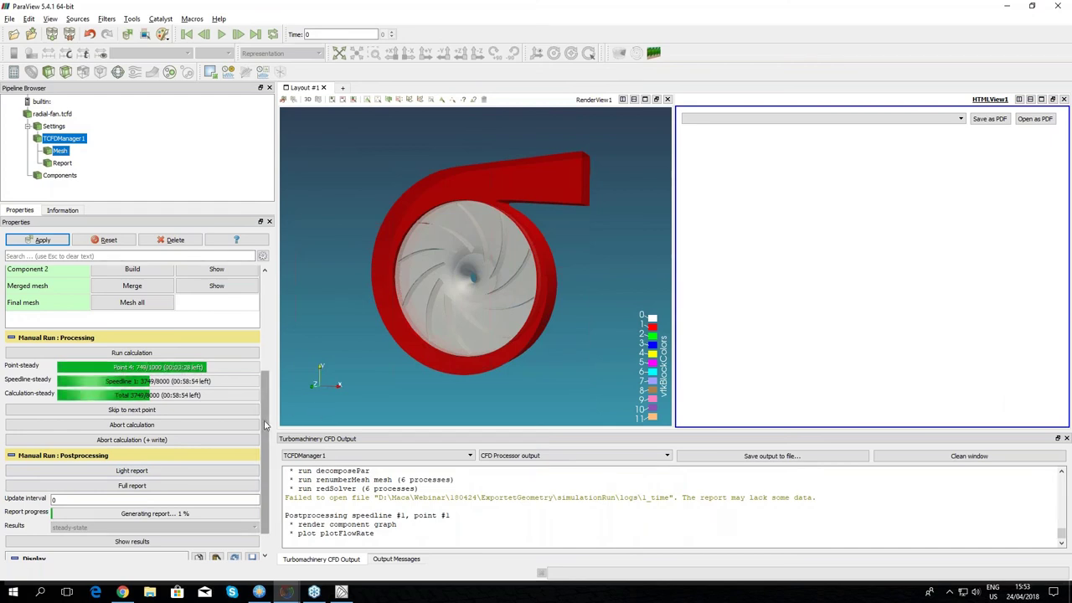
mouse_move(265, 424)
mouse_down()
mouse_move(267, 376)
mouse_move(269, 416)
mouse_up()
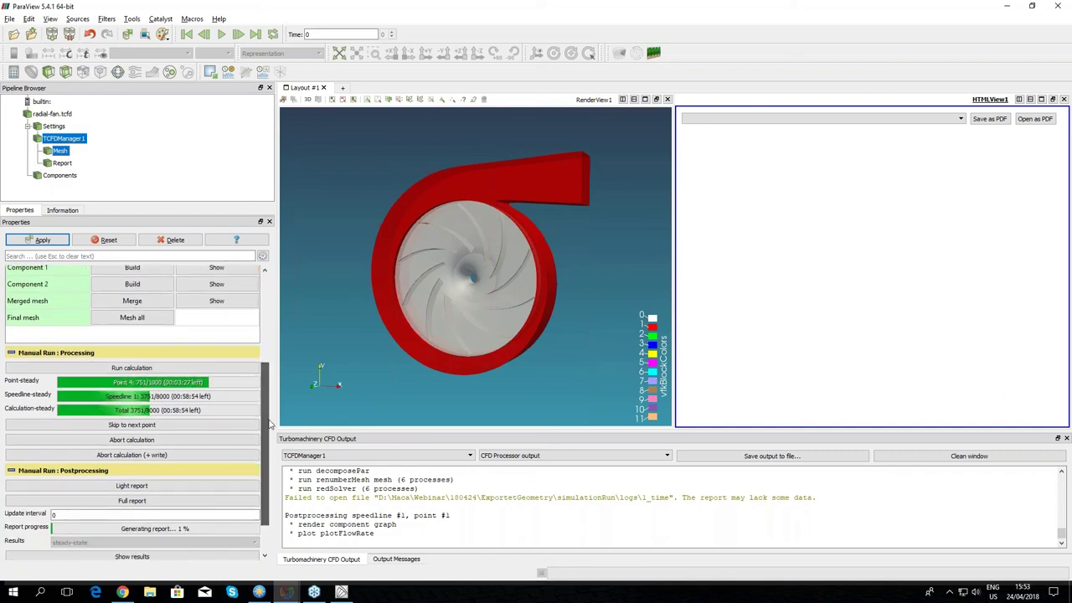
scroll(214, 471, down, 1)
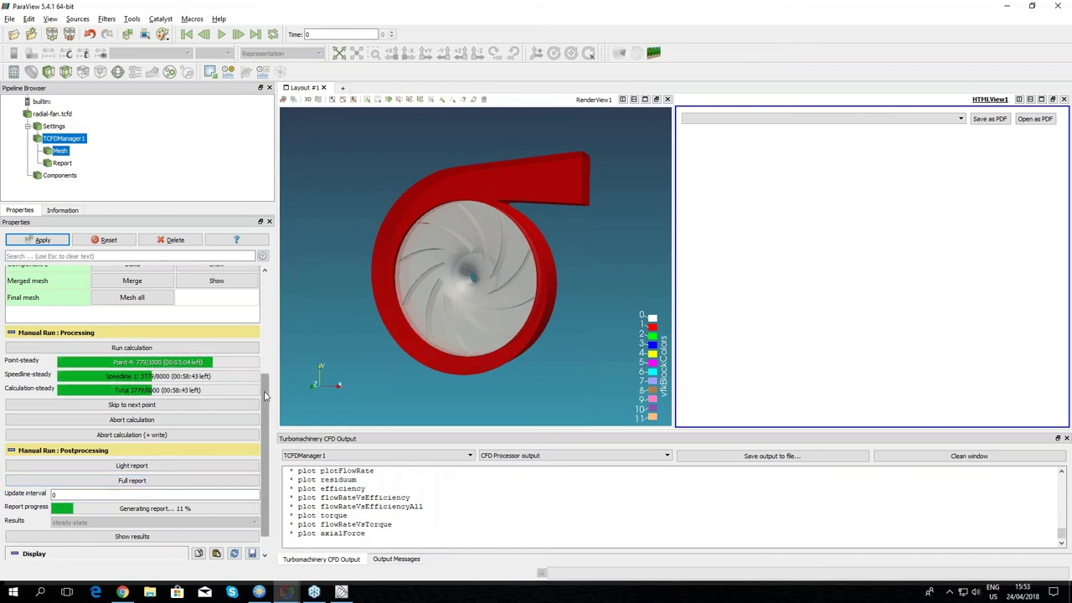
scroll(265, 395, up, 2)
scroll(264, 395, down, 2)
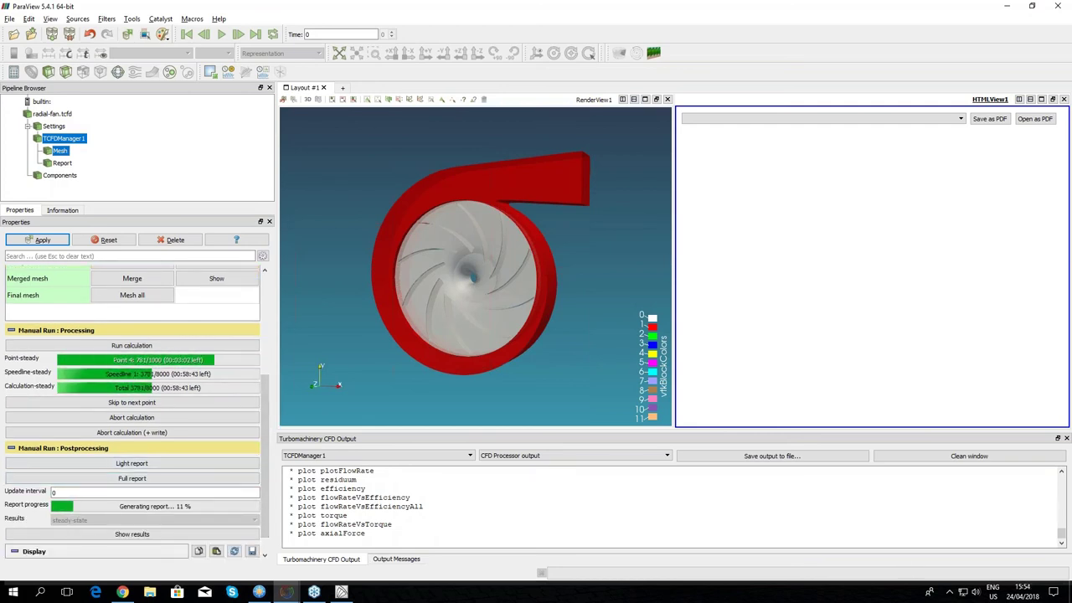
scroll(378, 506, up, 2)
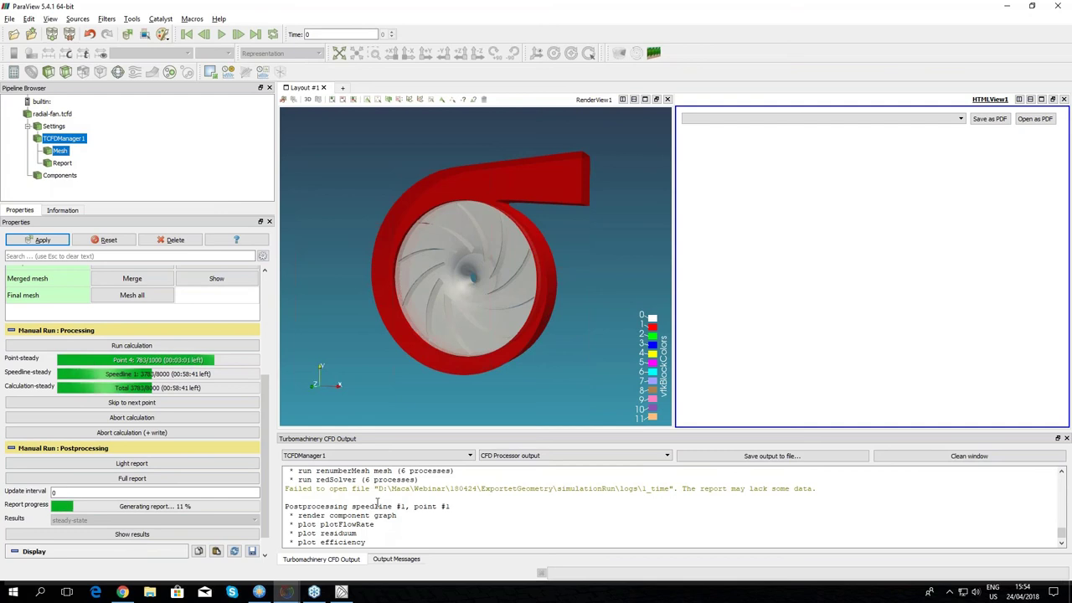
scroll(335, 500, down, 1)
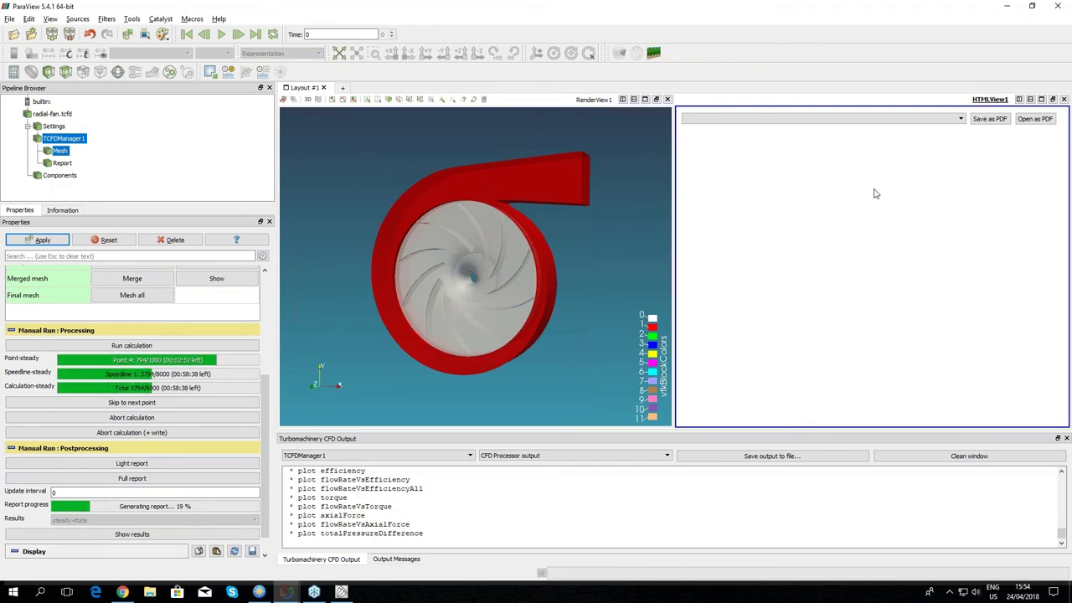
Step: Switch to FreeCommander and go up from ExportetGeometry to the 180424 folder
click(259, 592)
key(Home)
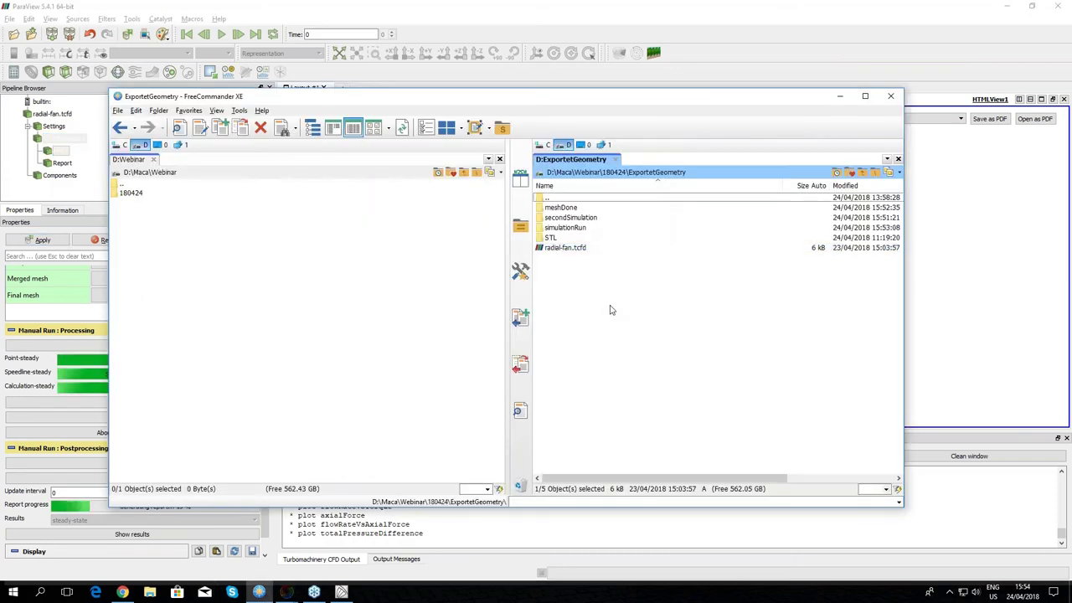
key(Return)
key(Return)
key(Down)
key(Down)
key(Down)
key(space)
key(Up)
key(Home)
key(Return)
Step: Open the radial-fan-webinar-simulation case folder inside ComputedCases
key(Up)
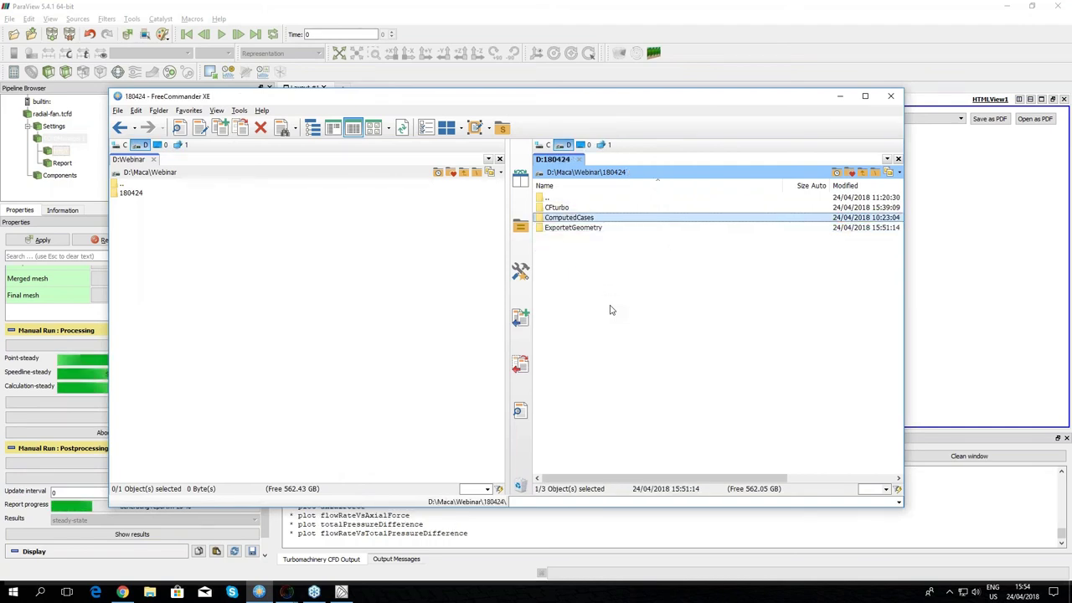
key(Return)
key(Down)
key(Down)
key(Down)
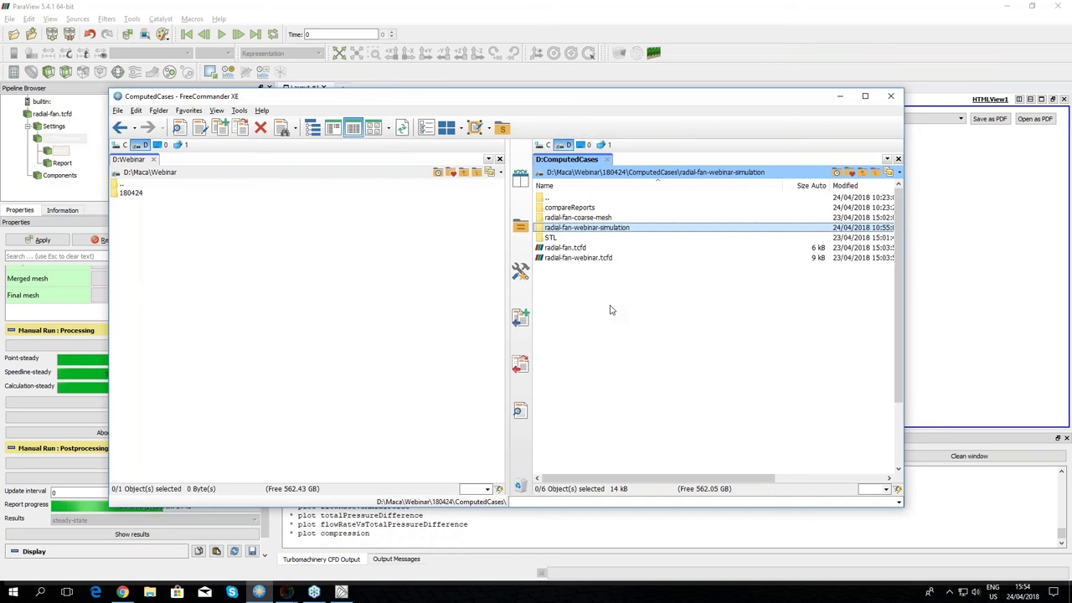
key(Return)
Step: Open radial-fan-webinar-simulation.html from the report-steadystate-radial-fan-webinar-simulation-efficiency1 folder in the browser
click(617, 206)
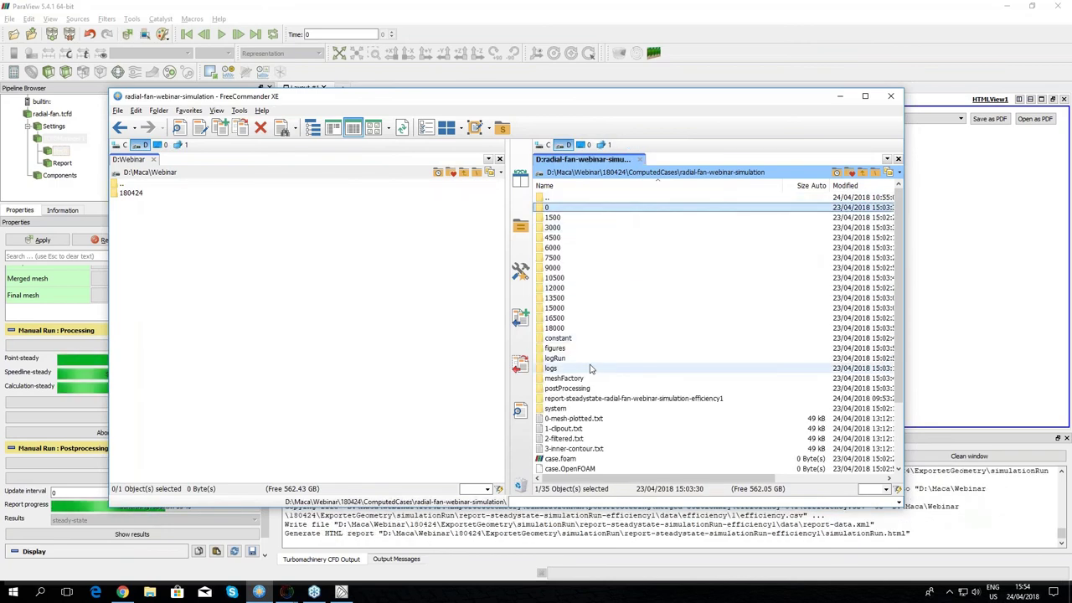
scroll(589, 368, down, 1)
click(557, 369)
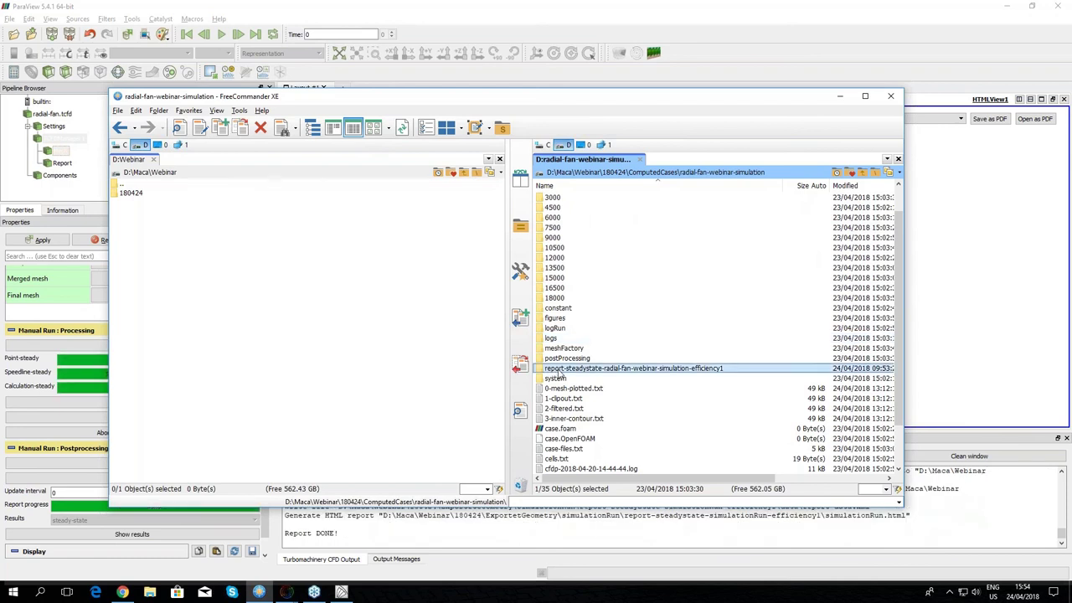
double_click(557, 373)
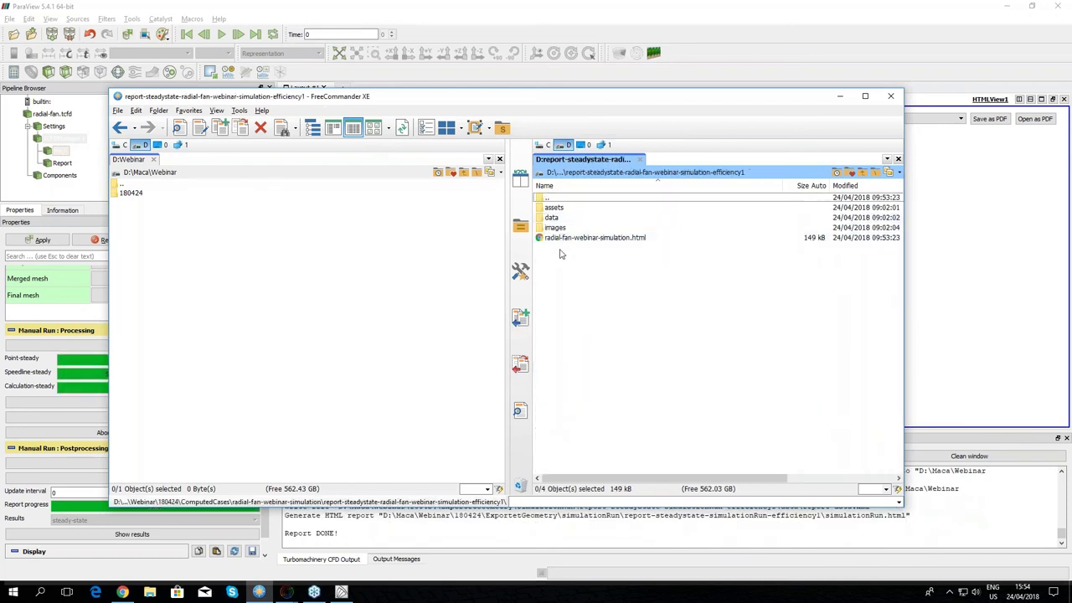
click(565, 238)
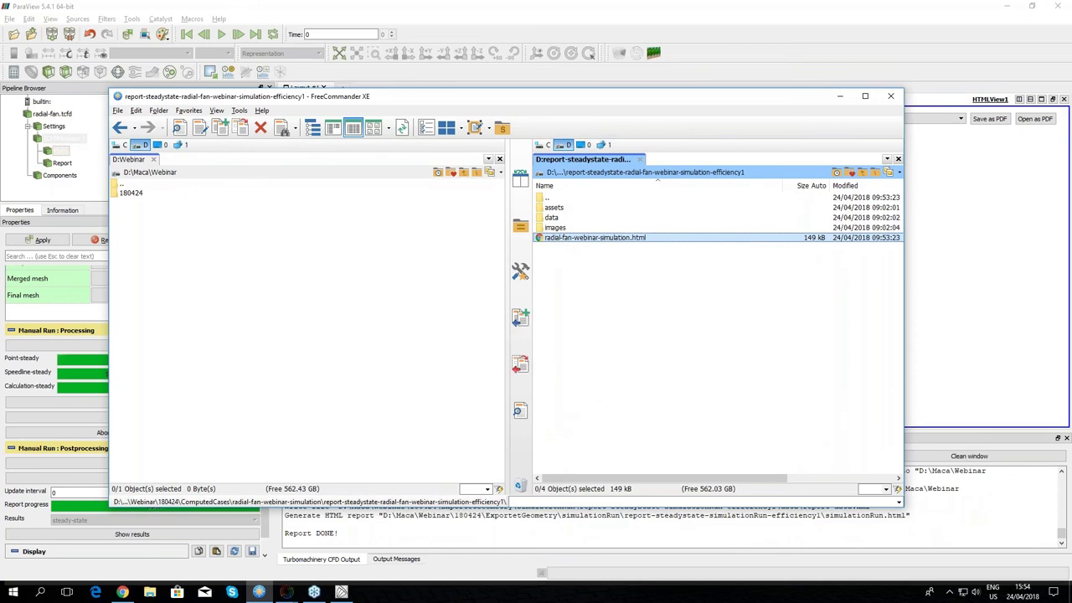
key(Return)
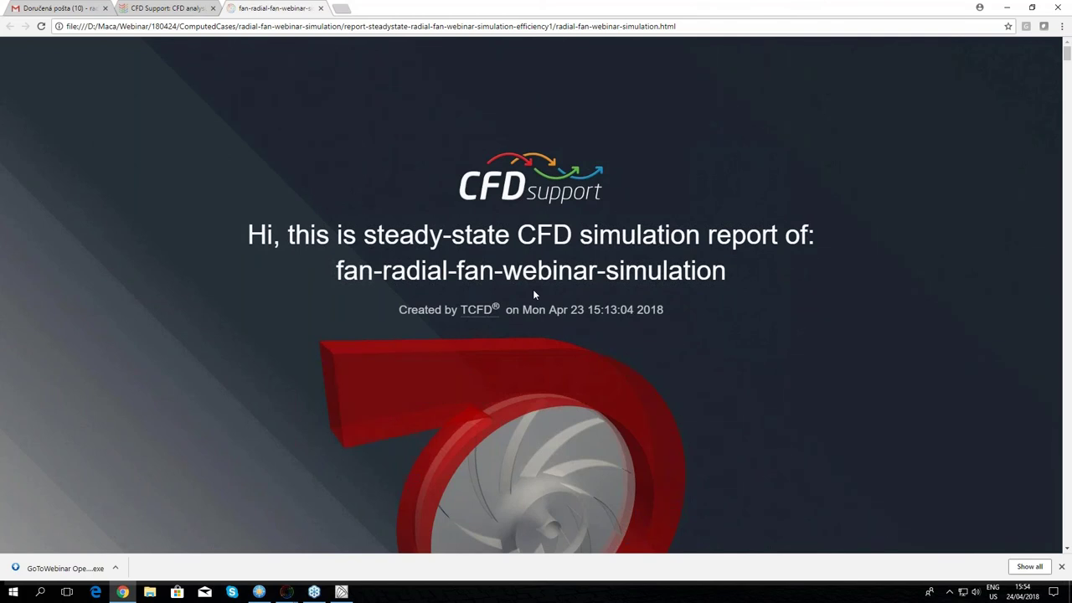
Step: Examine the report's fan rendering, the Simulation Stats table and the Flow Rate and Residuals plots
scroll(532, 293, down, 1)
scroll(514, 358, up, 1)
scroll(525, 362, down, 1)
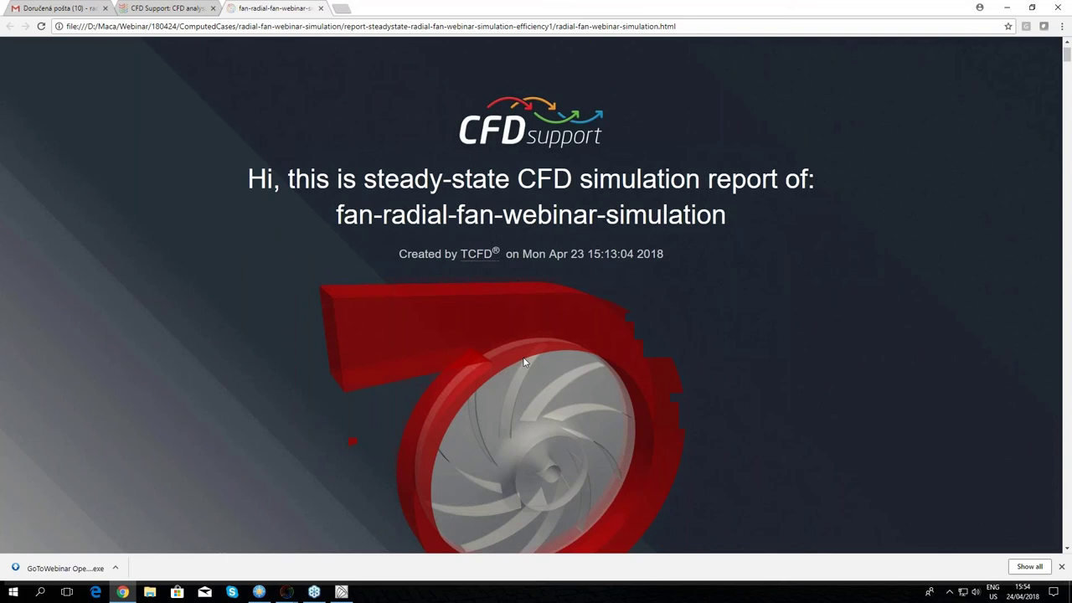
scroll(520, 362, down, 1)
scroll(517, 265, down, 7)
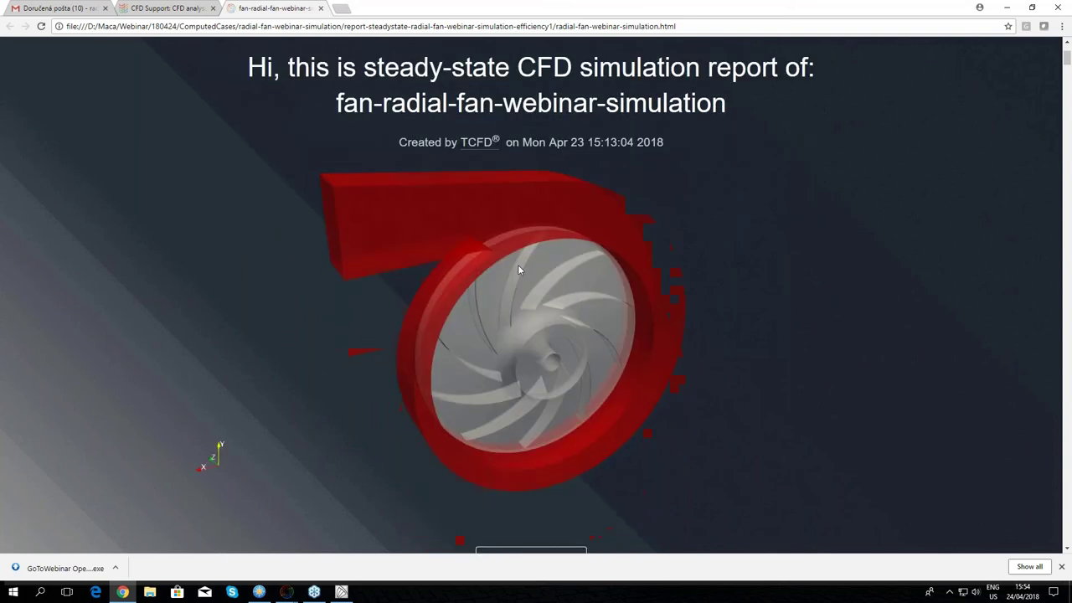
scroll(528, 272, up, 2)
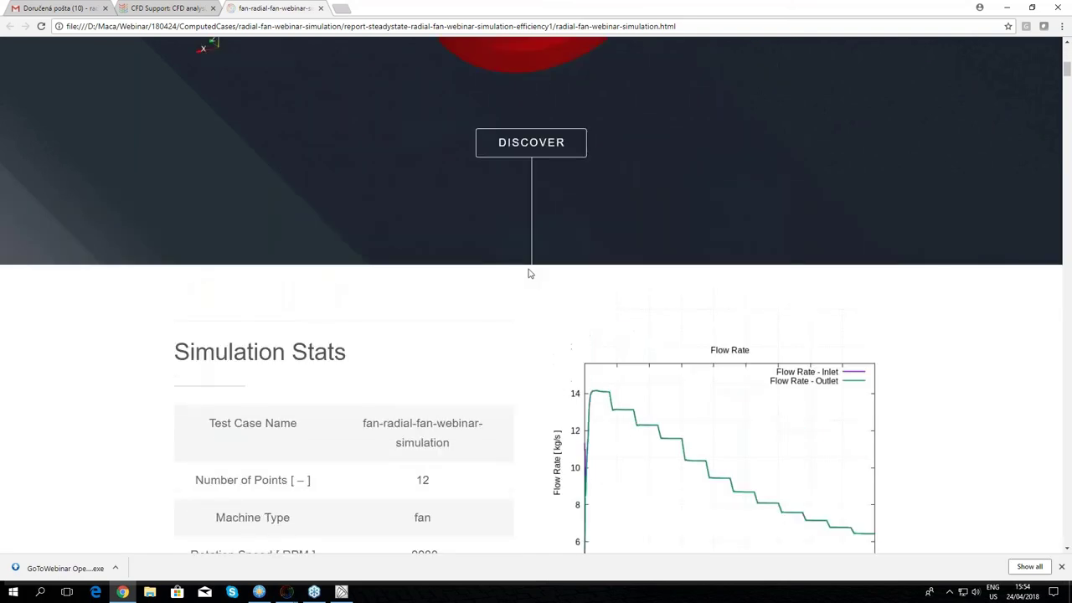
scroll(527, 268, down, 2)
scroll(485, 283, down, 1)
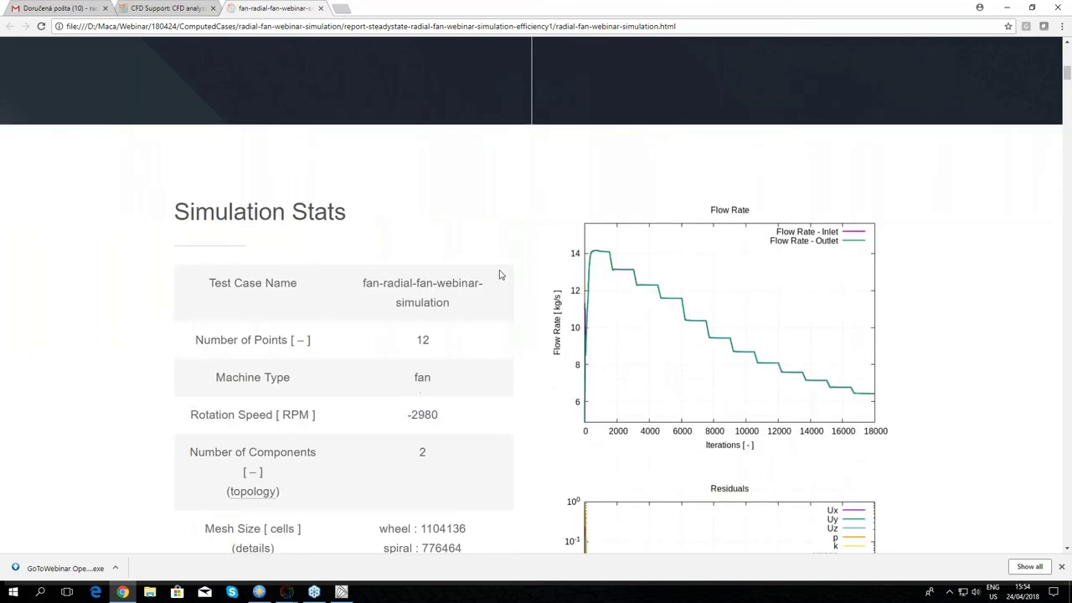
scroll(363, 263, down, 1)
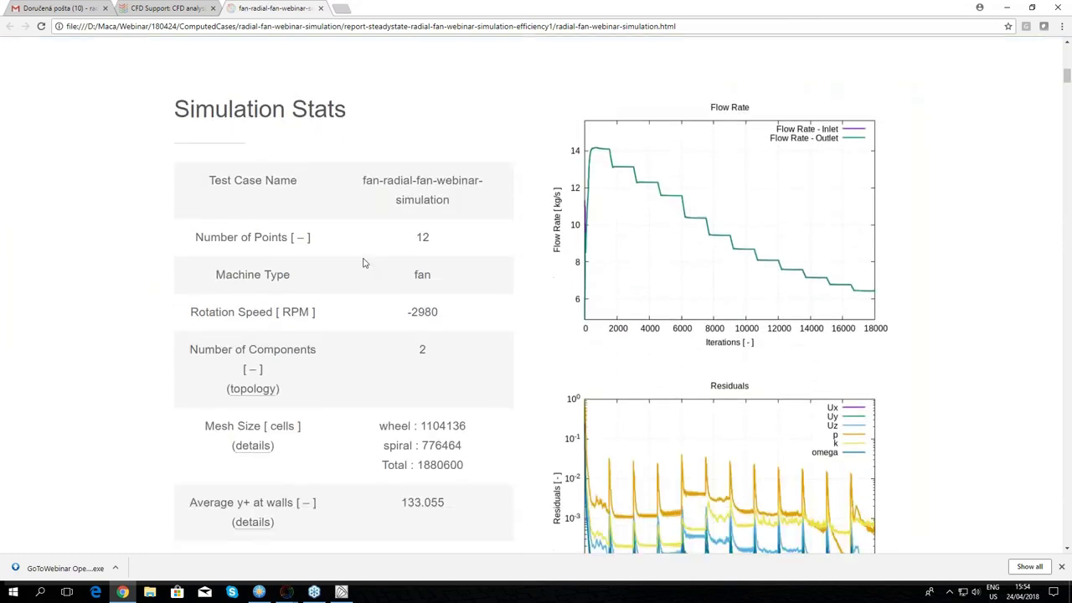
scroll(391, 235, down, 1)
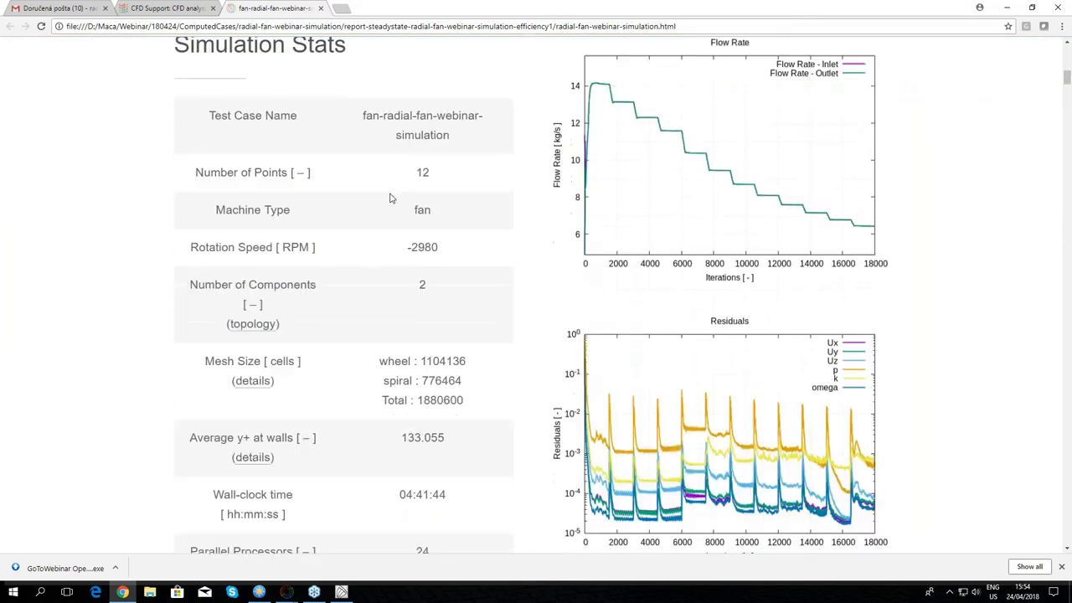
scroll(457, 314, down, 1)
scroll(457, 314, down, 1)
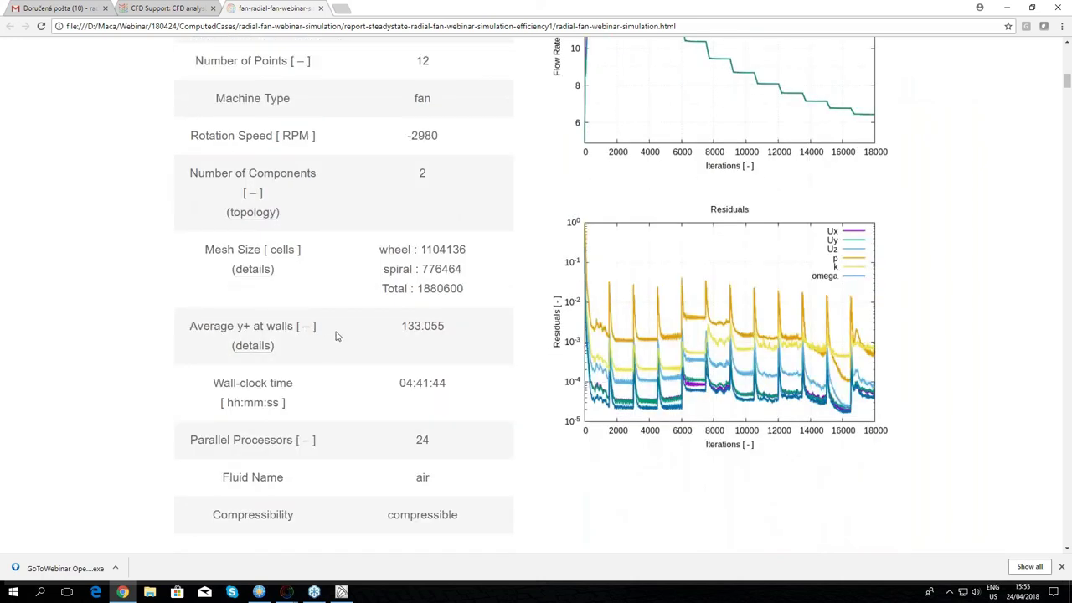
scroll(337, 336, down, 1)
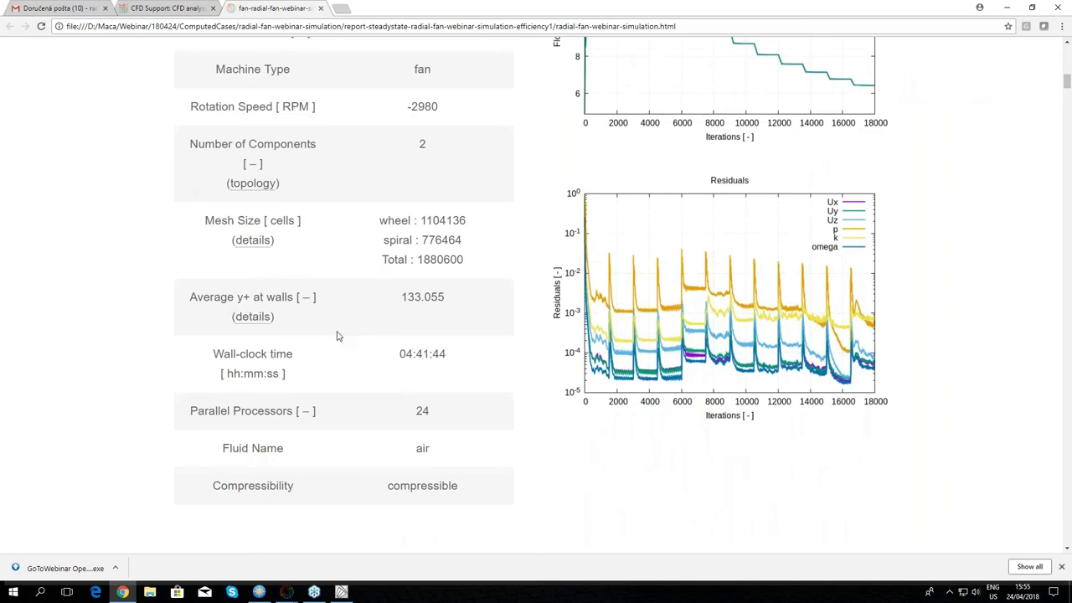
Step: Examine the wall-clock time and the number of parallel processors in the report's Simulation Stats table
scroll(338, 335, down, 1)
scroll(351, 315, down, 3)
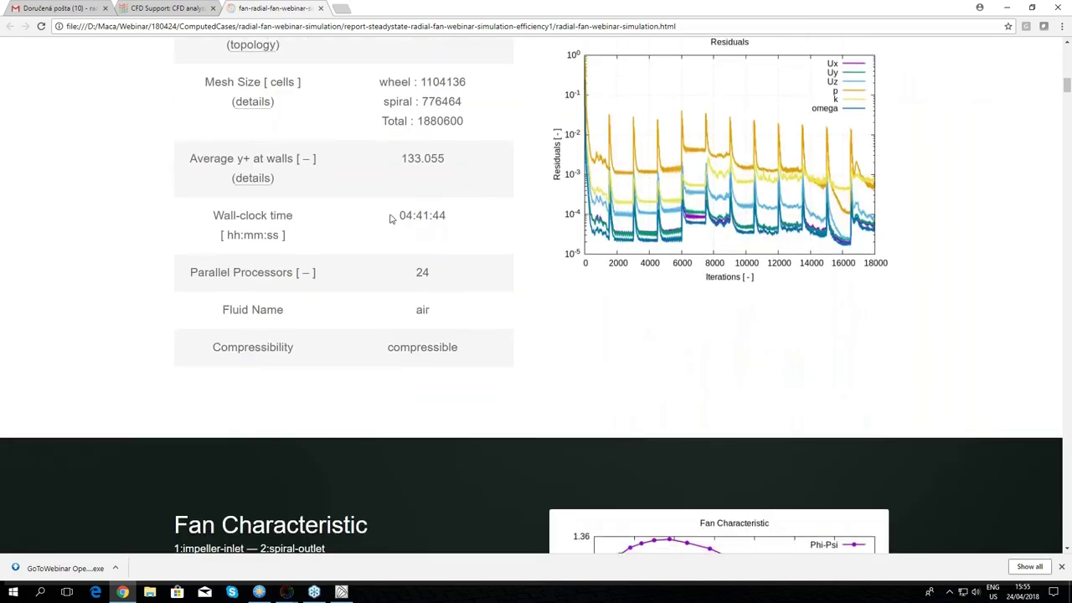
drag(389, 218, 453, 224)
click(449, 230)
drag(269, 272, 373, 277)
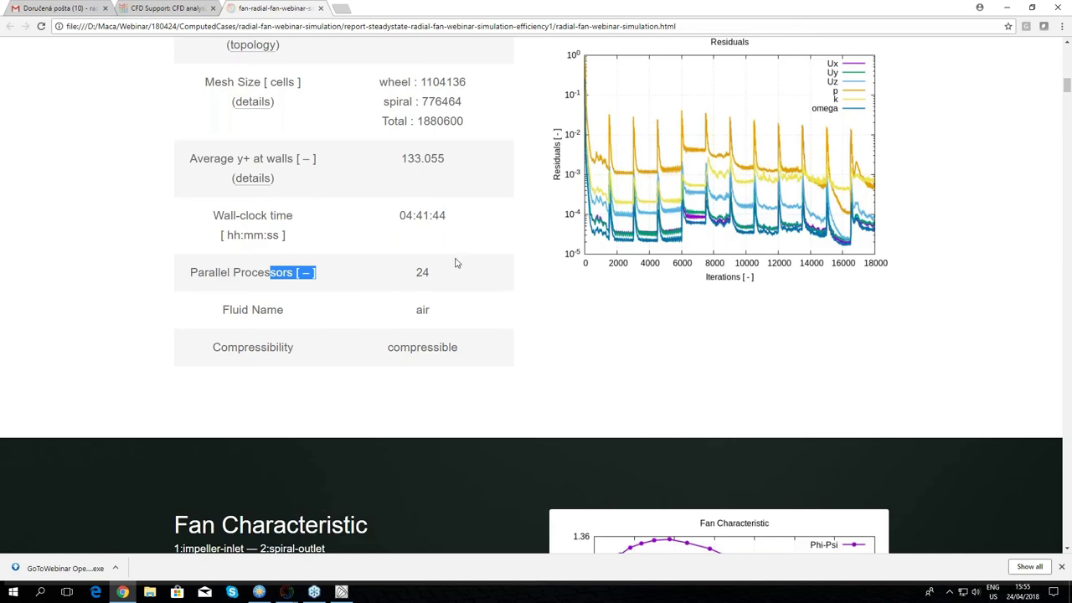
Step: Examine the report's Fan Characteristic table and Phi-Psi plot, and the Efficiency table with its flow rate versus efficiency plot
scroll(456, 263, down, 1)
scroll(464, 266, down, 3)
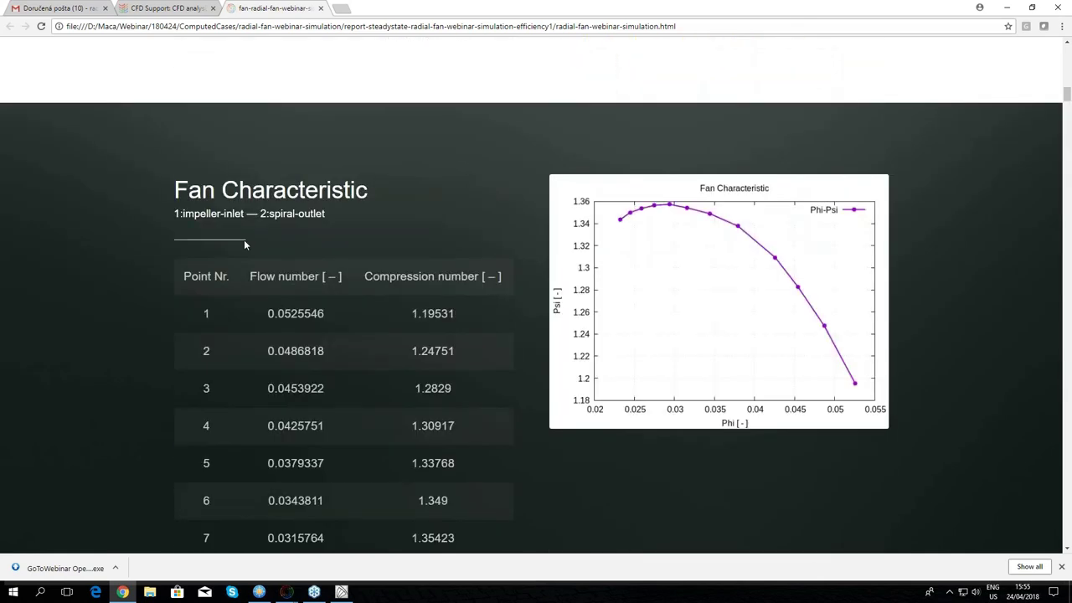
scroll(243, 239, down, 1)
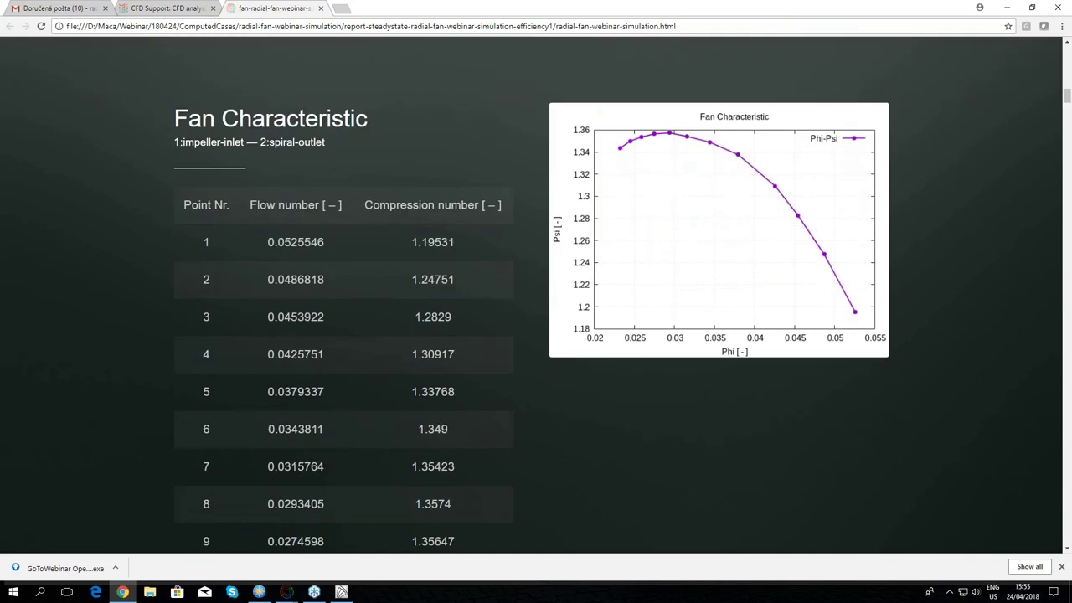
scroll(338, 201, down, 1)
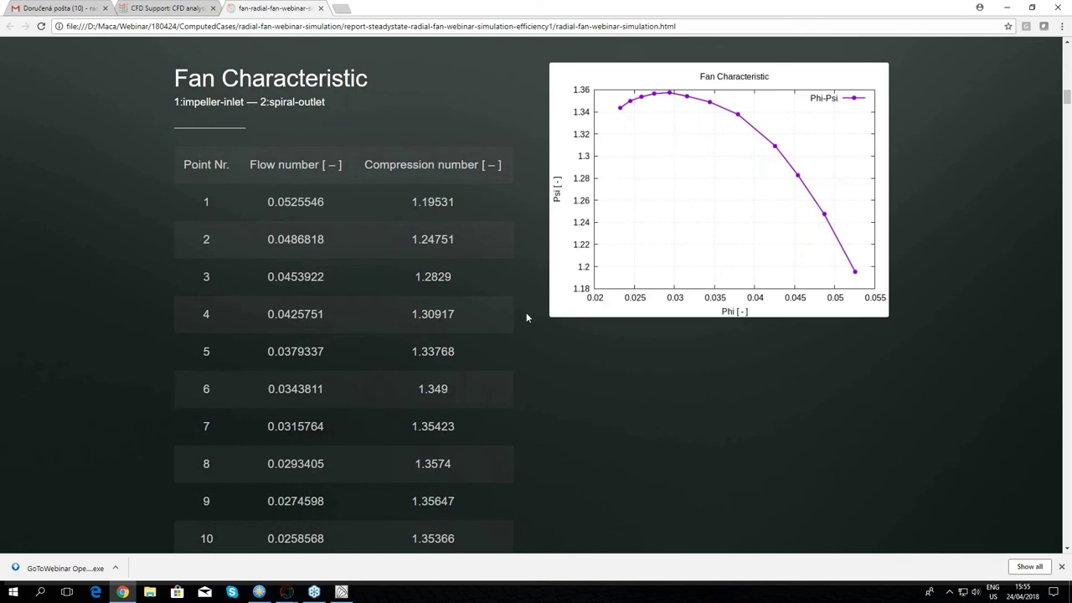
double_click(295, 202)
click(295, 202)
scroll(287, 239, down, 5)
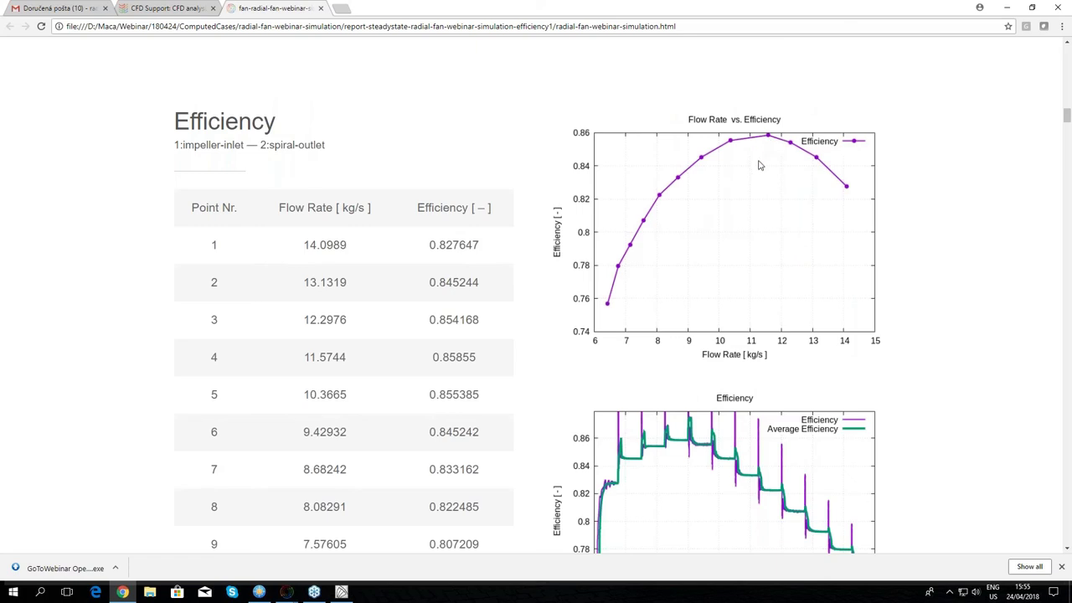
scroll(801, 219, down, 1)
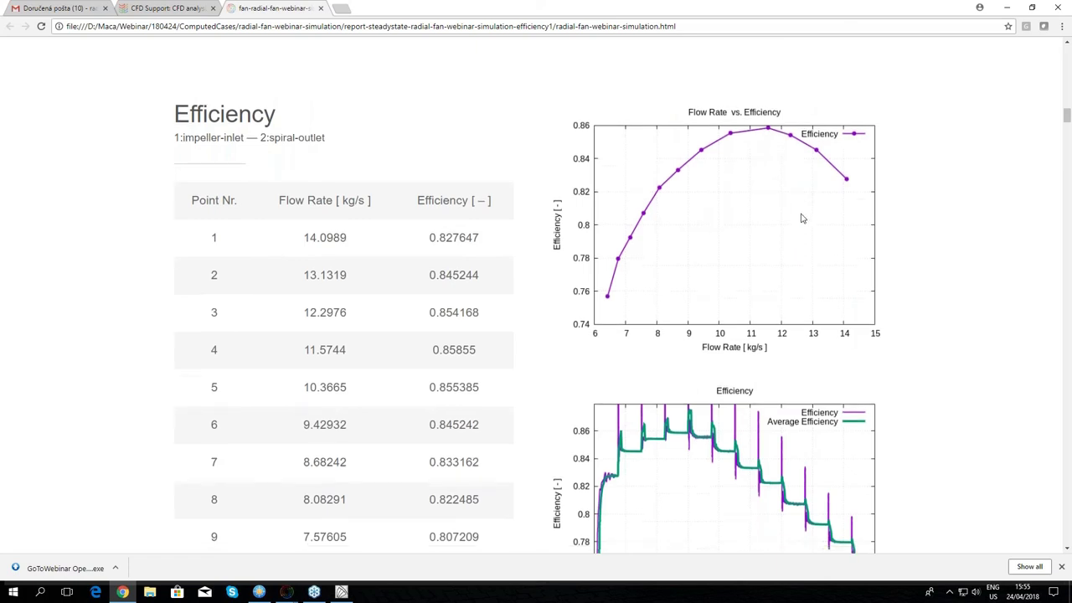